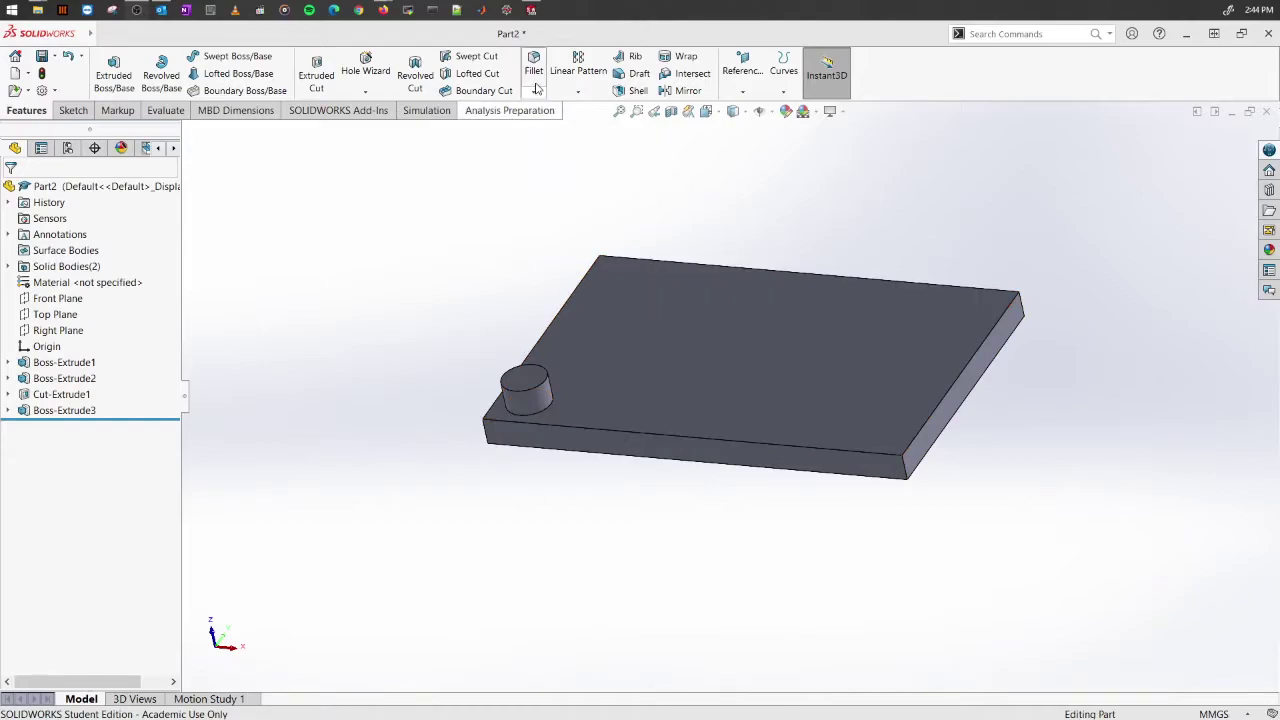
Select the small cylinder and the plate's top face
left_click(541, 397)
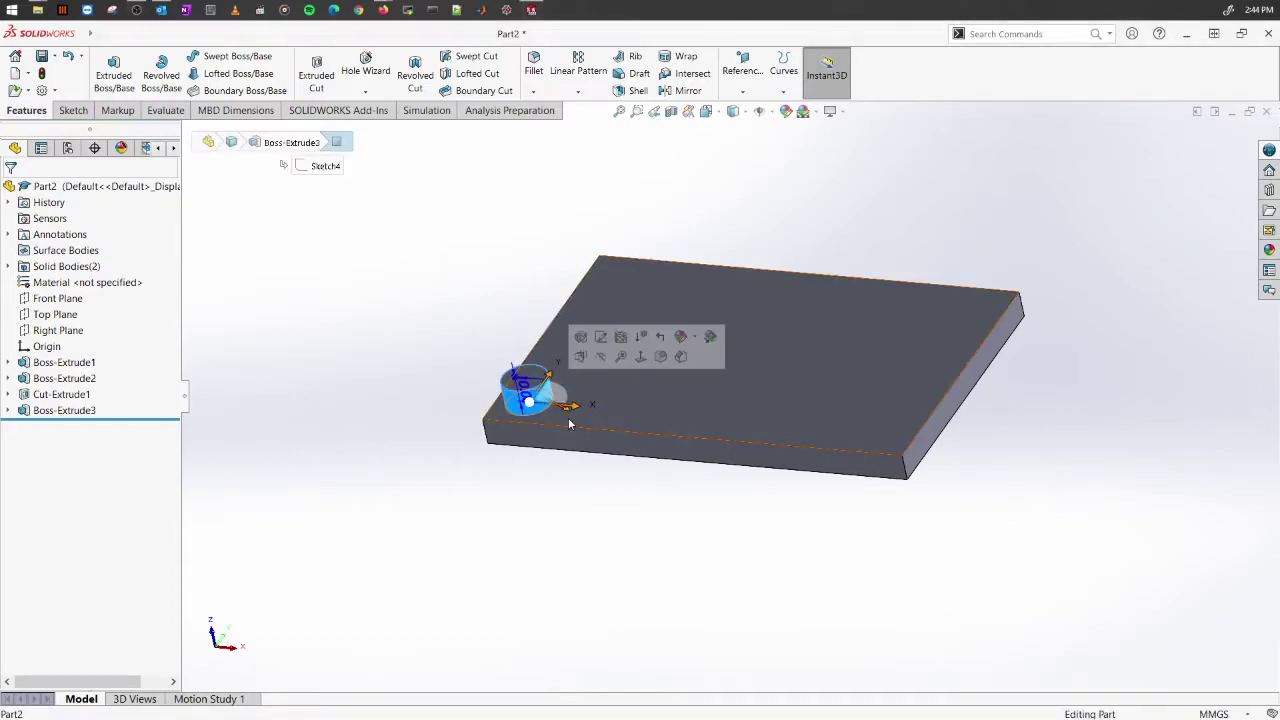
left_click(797, 420)
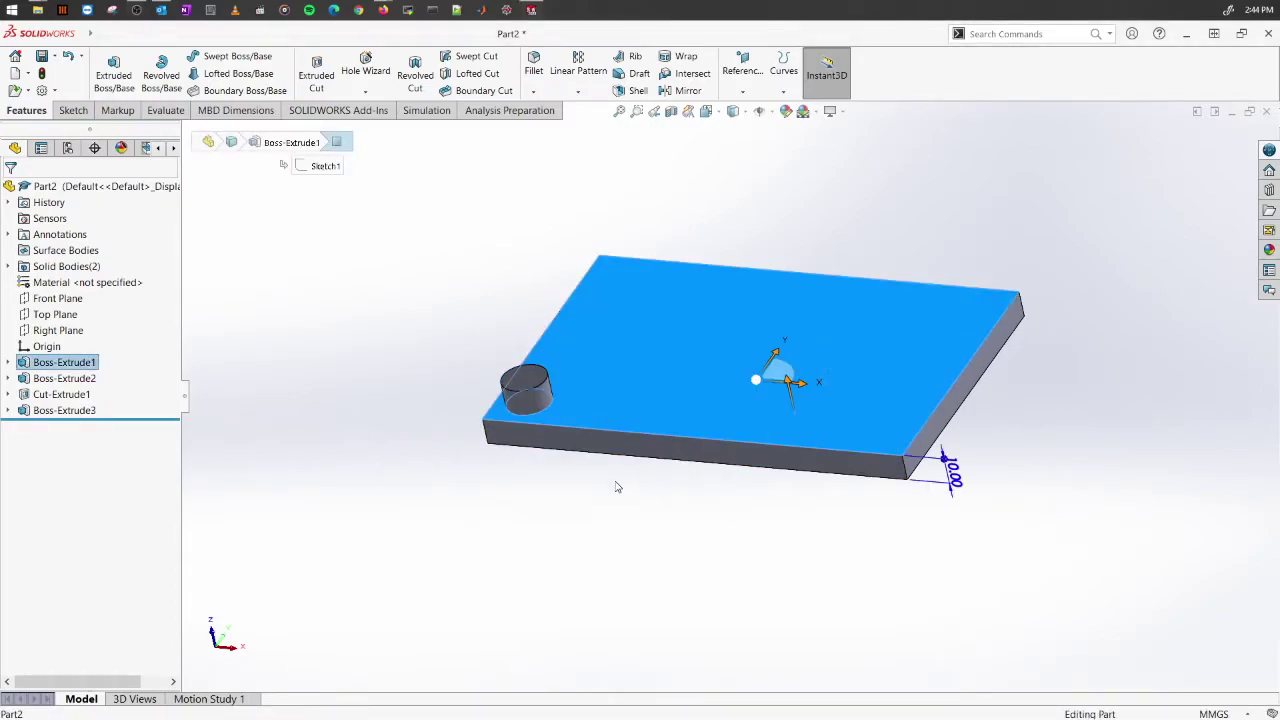
left_click(577, 513)
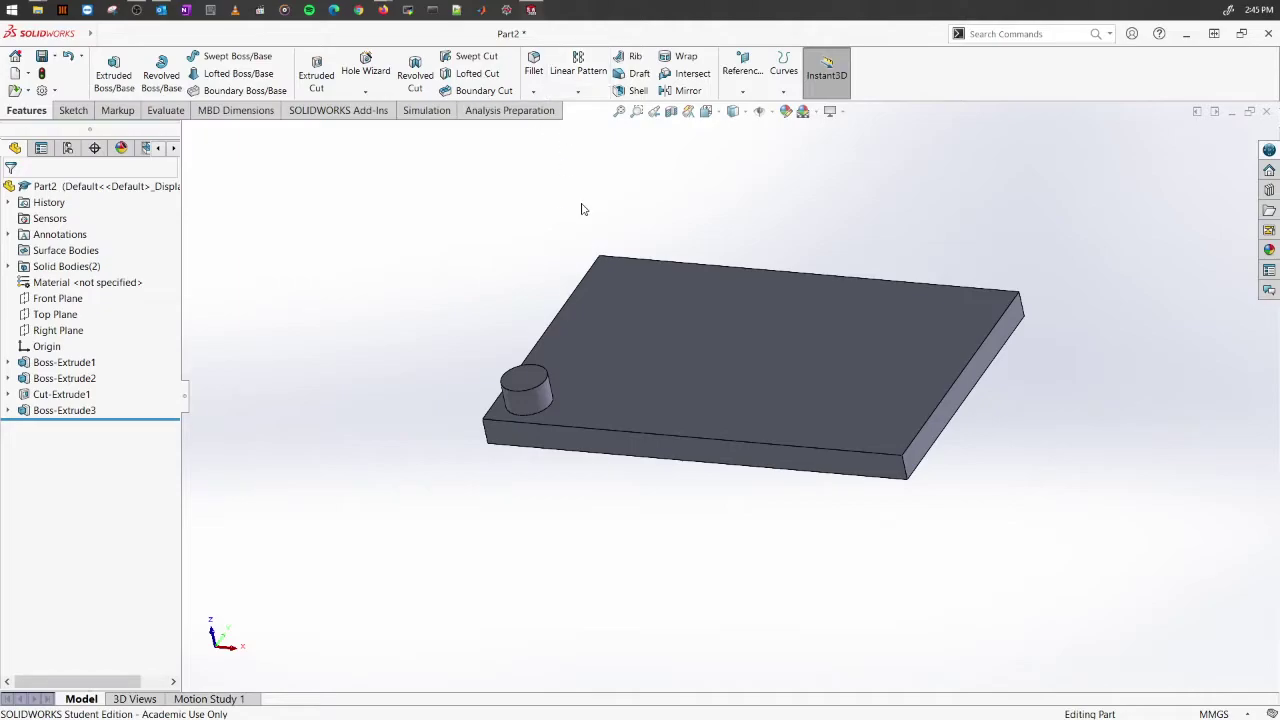
Start a Linear Pattern with the plate's front edge as Direction 1, ready to pick features
left_click(579, 72)
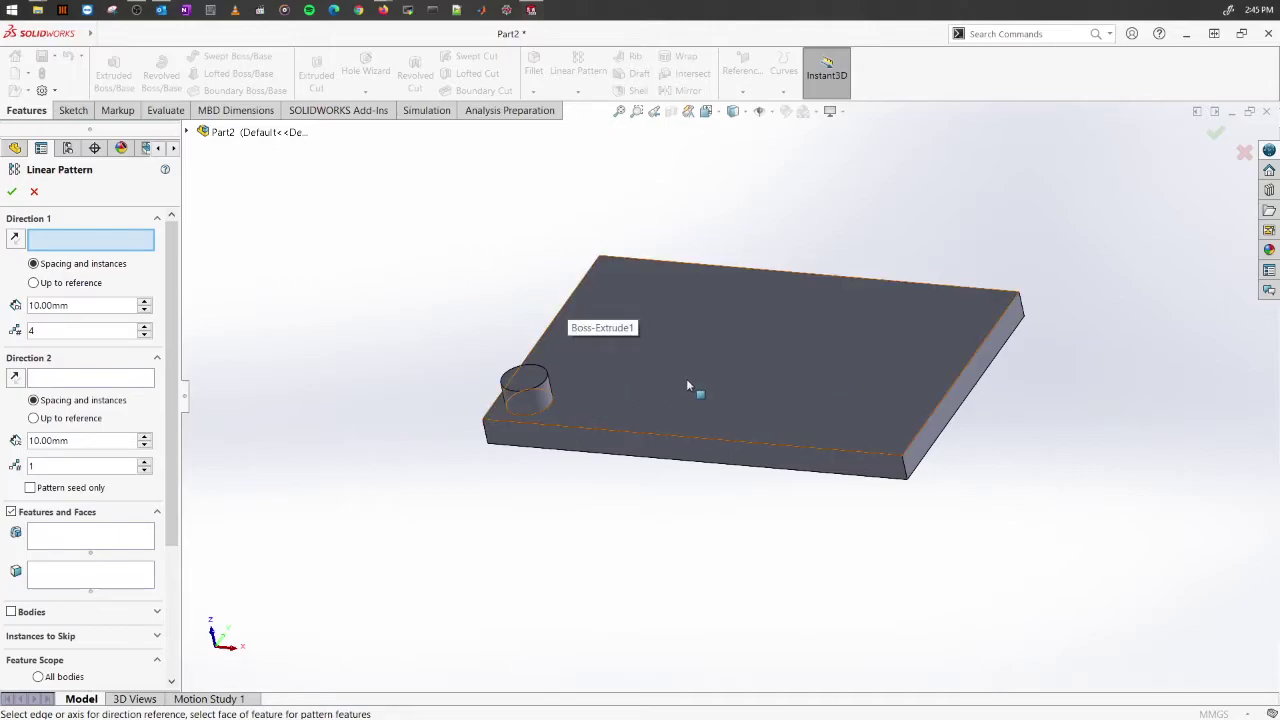
middle_click_drag(686, 384, 730, 440)
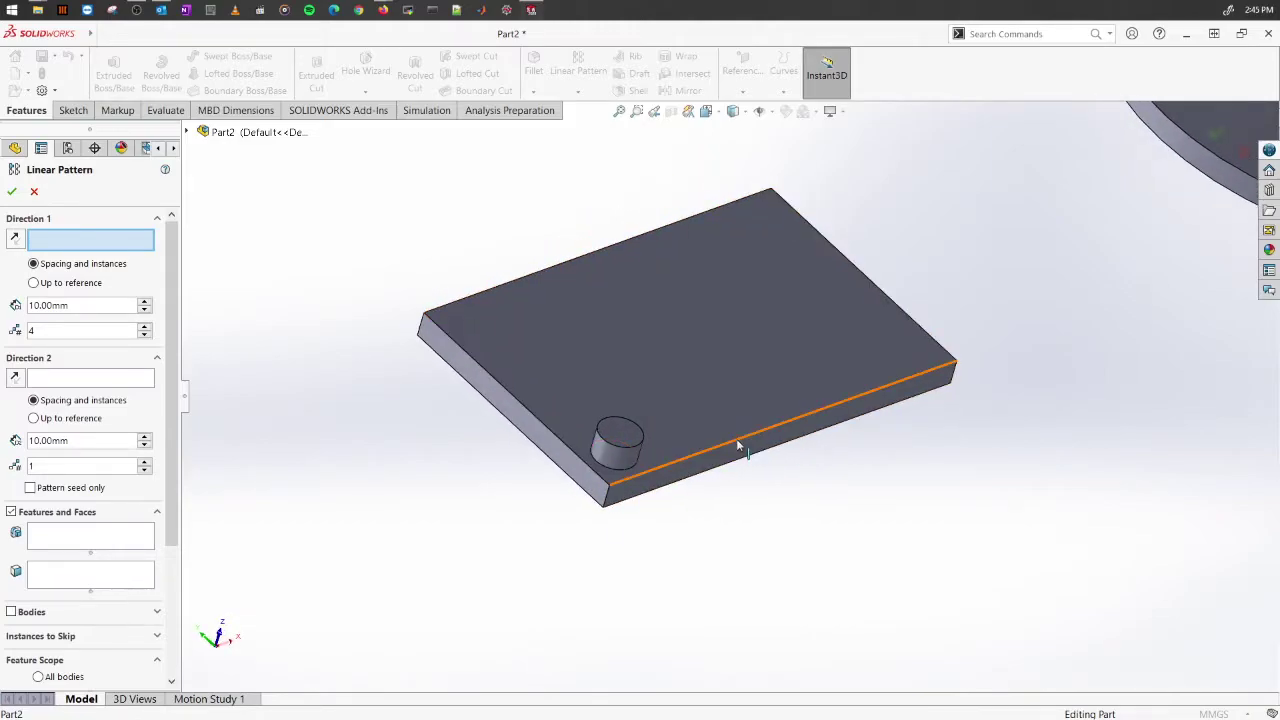
left_click(738, 447)
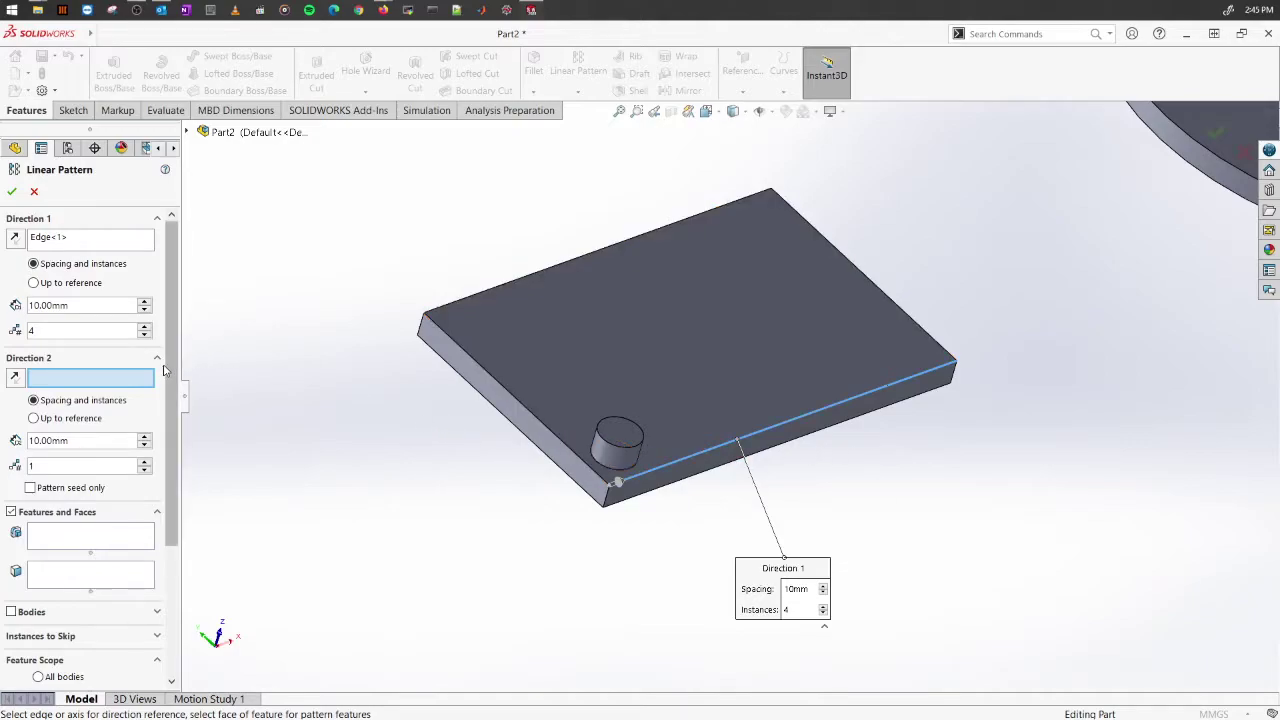
left_click_drag(174, 322, 170, 474)
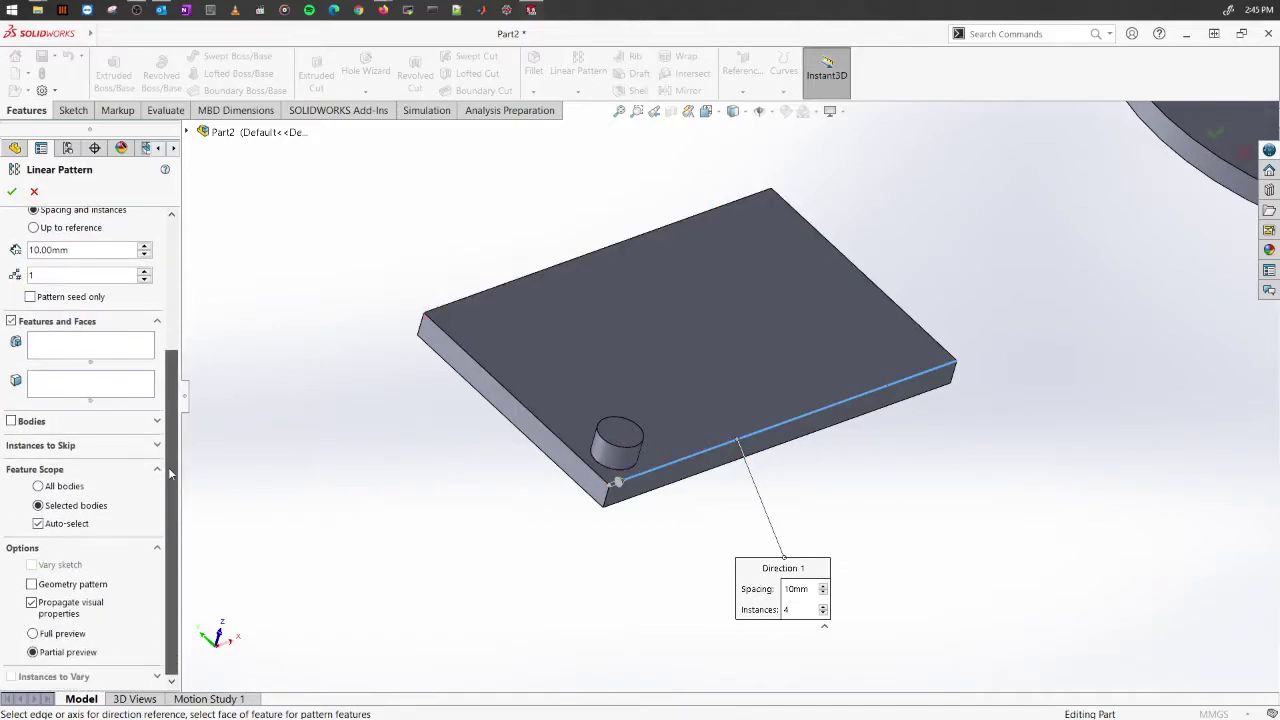
left_click(67, 350)
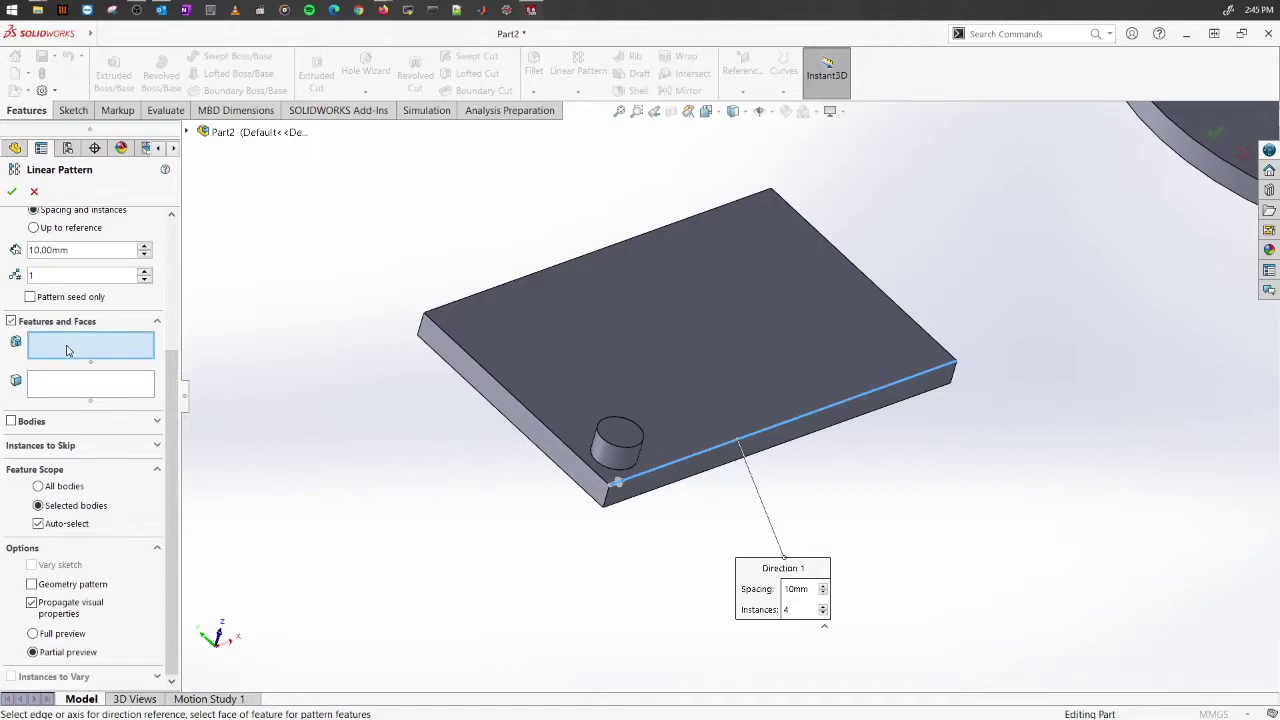
left_click(188, 133)
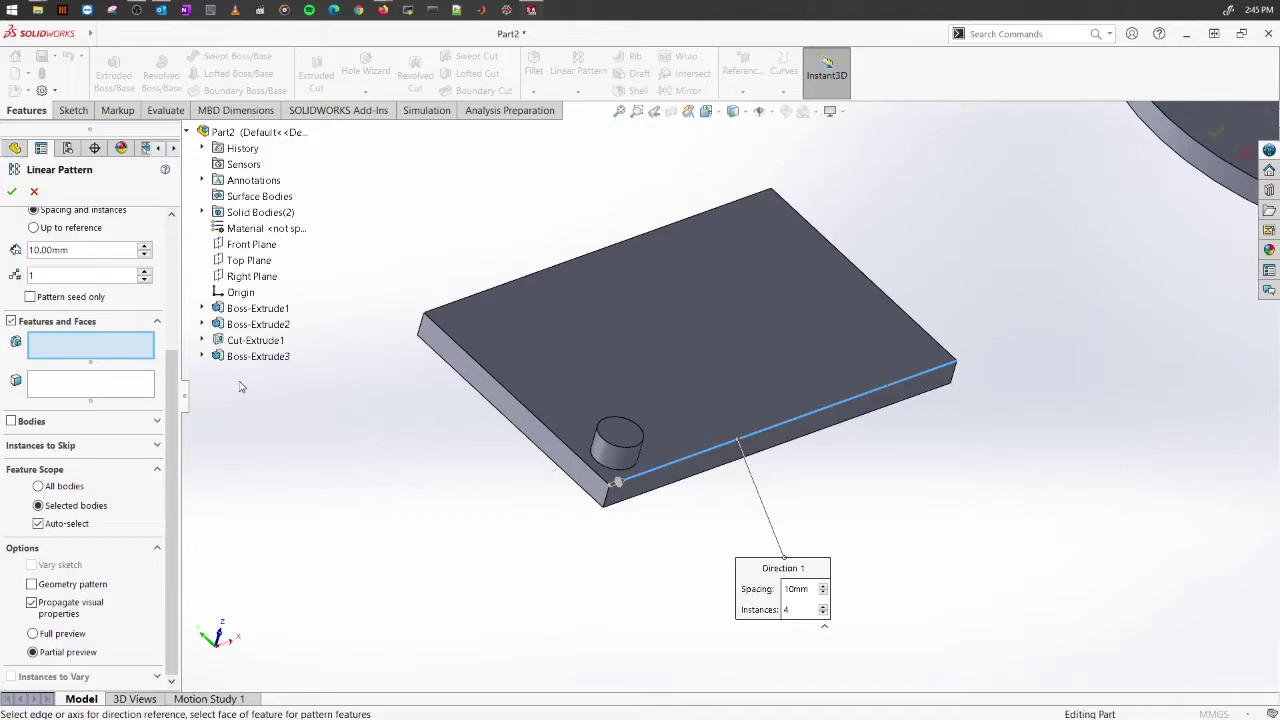
Choose Boss-Extrude3 as the feature to pattern and raise the Direction 1 spacing
left_click(238, 358)
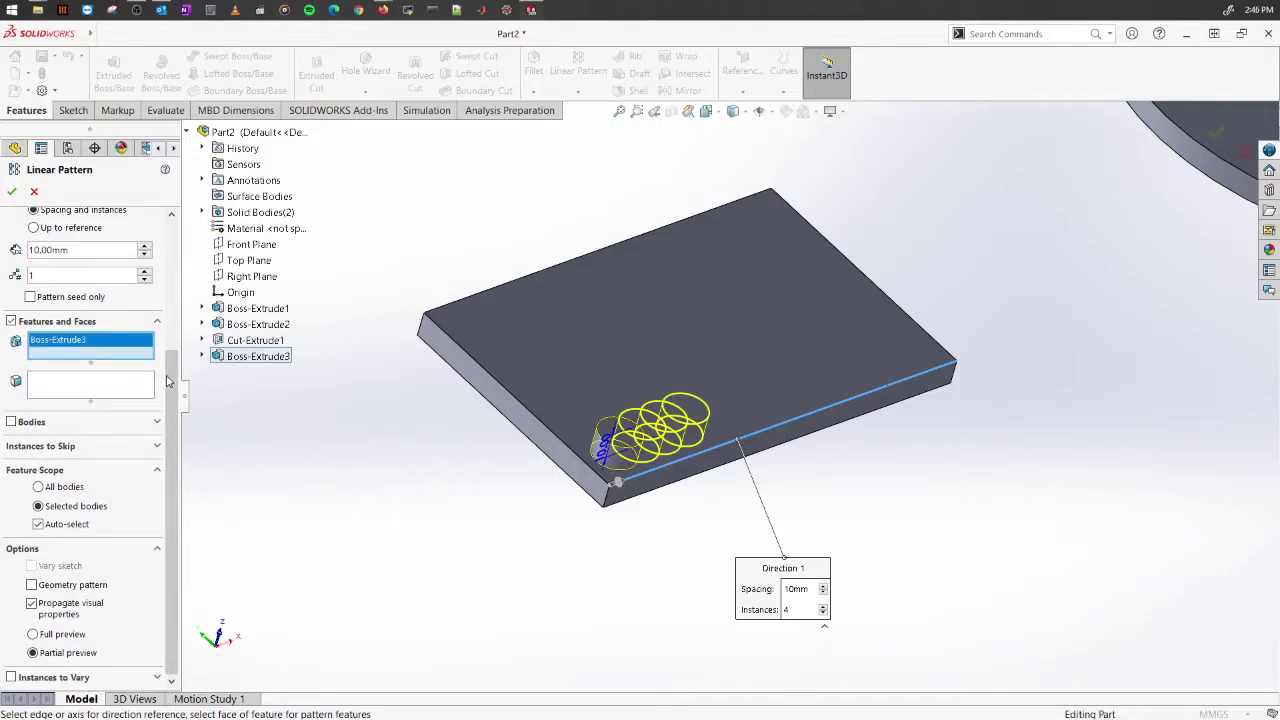
left_click_drag(171, 356, 171, 229)
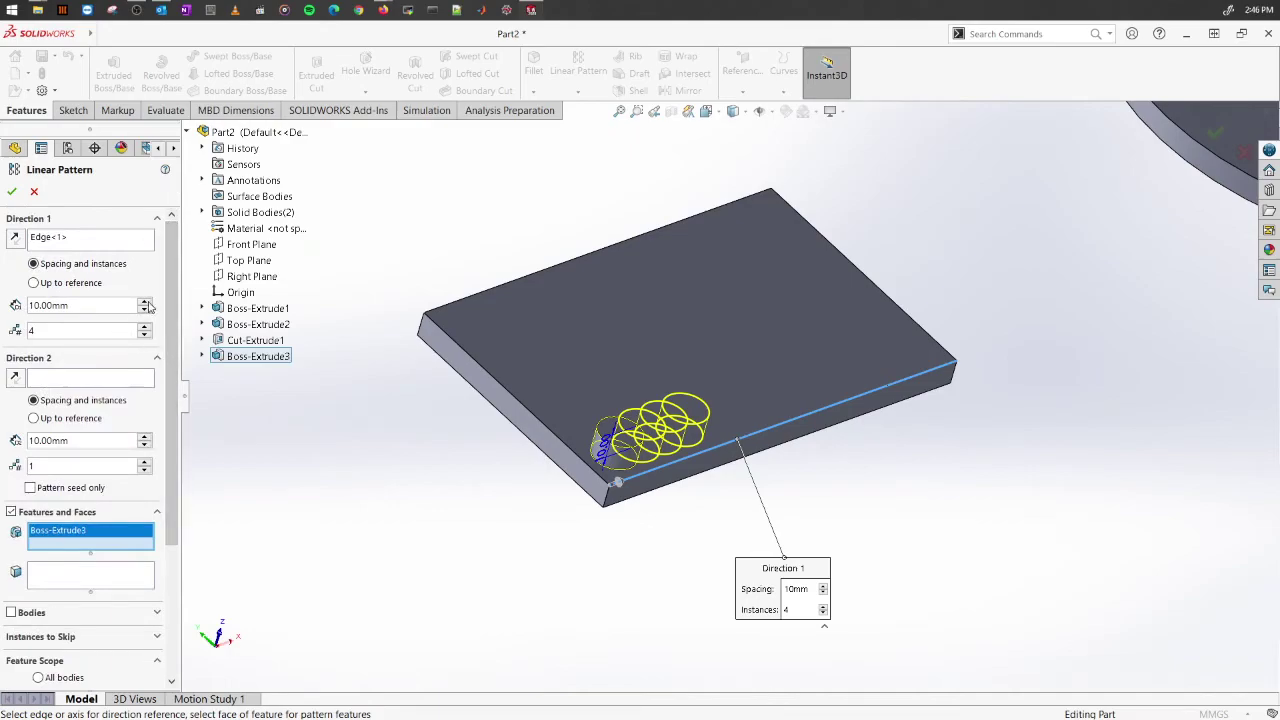
left_click(146, 302)
left_click(146, 302)
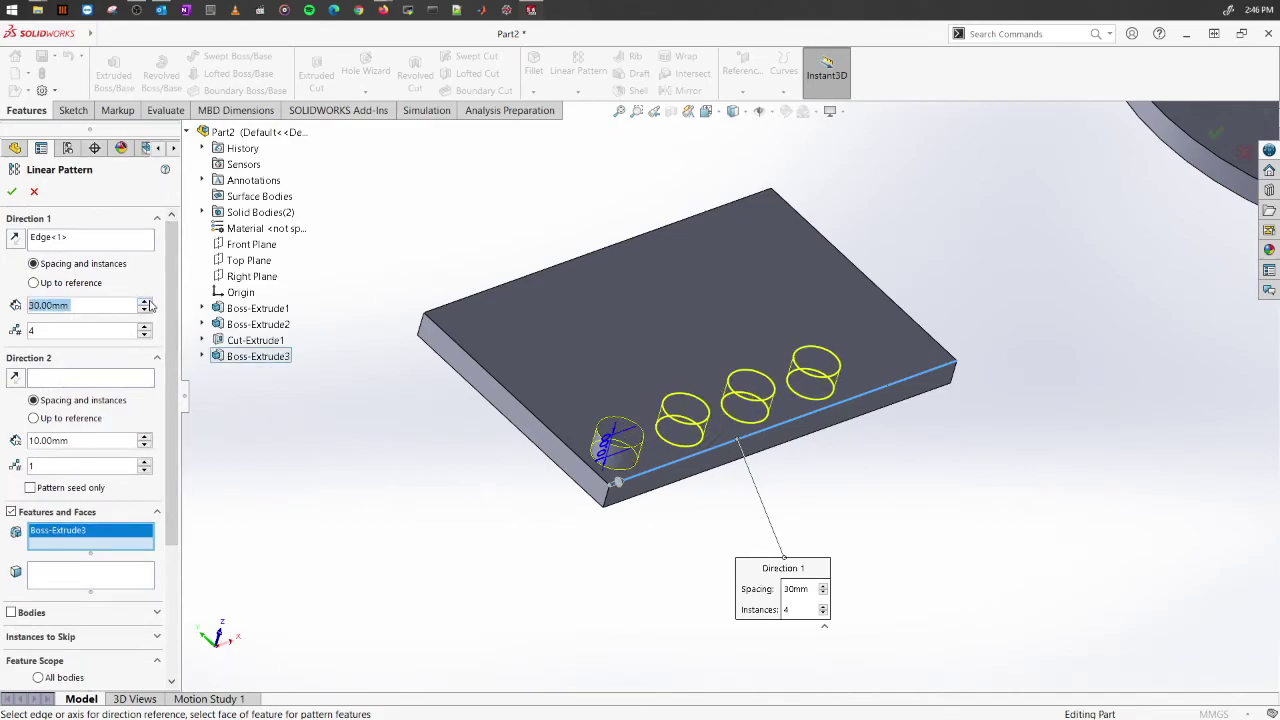
left_click(146, 302)
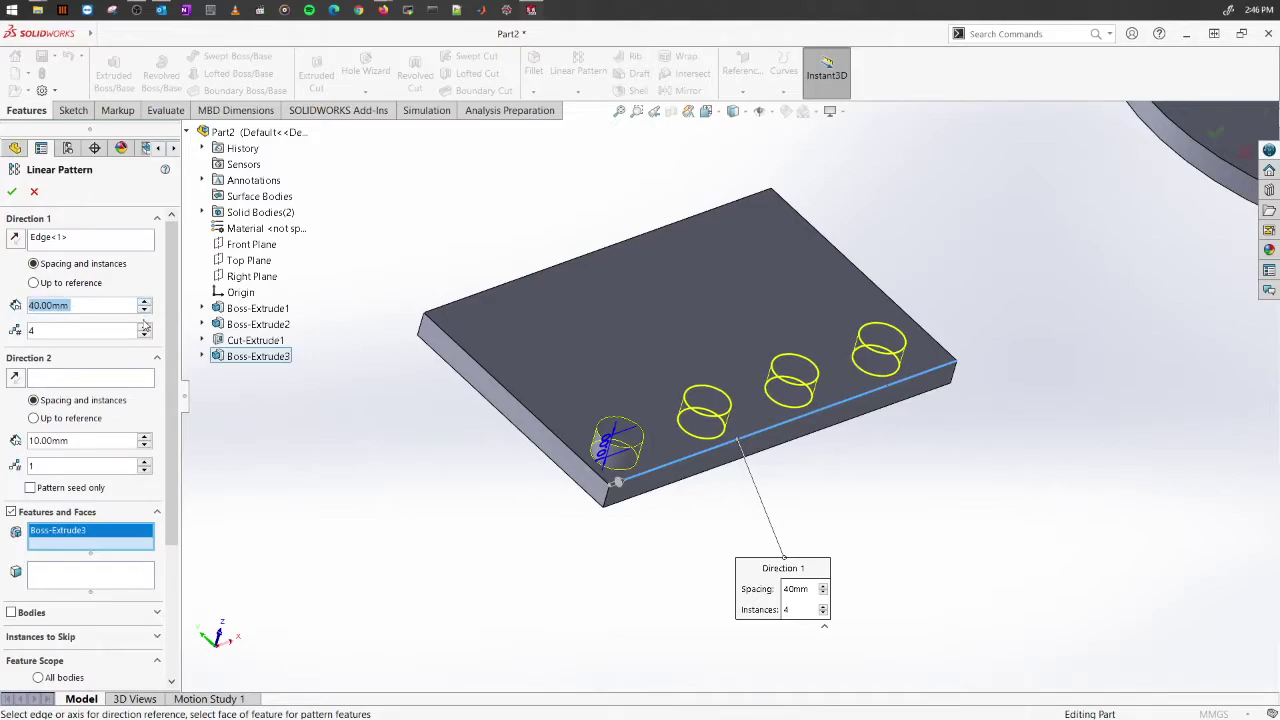
Set Direction 1 to 25 mm spacing and 5 instances
left_click(50, 335)
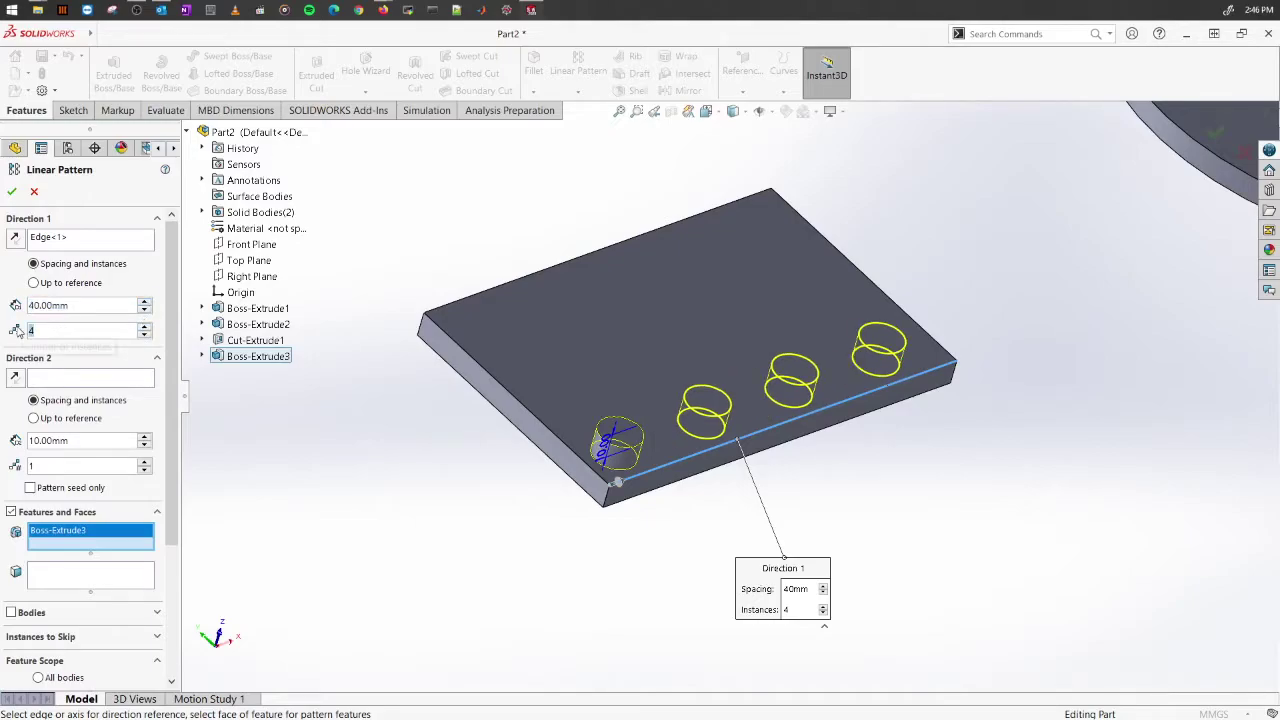
type("6")
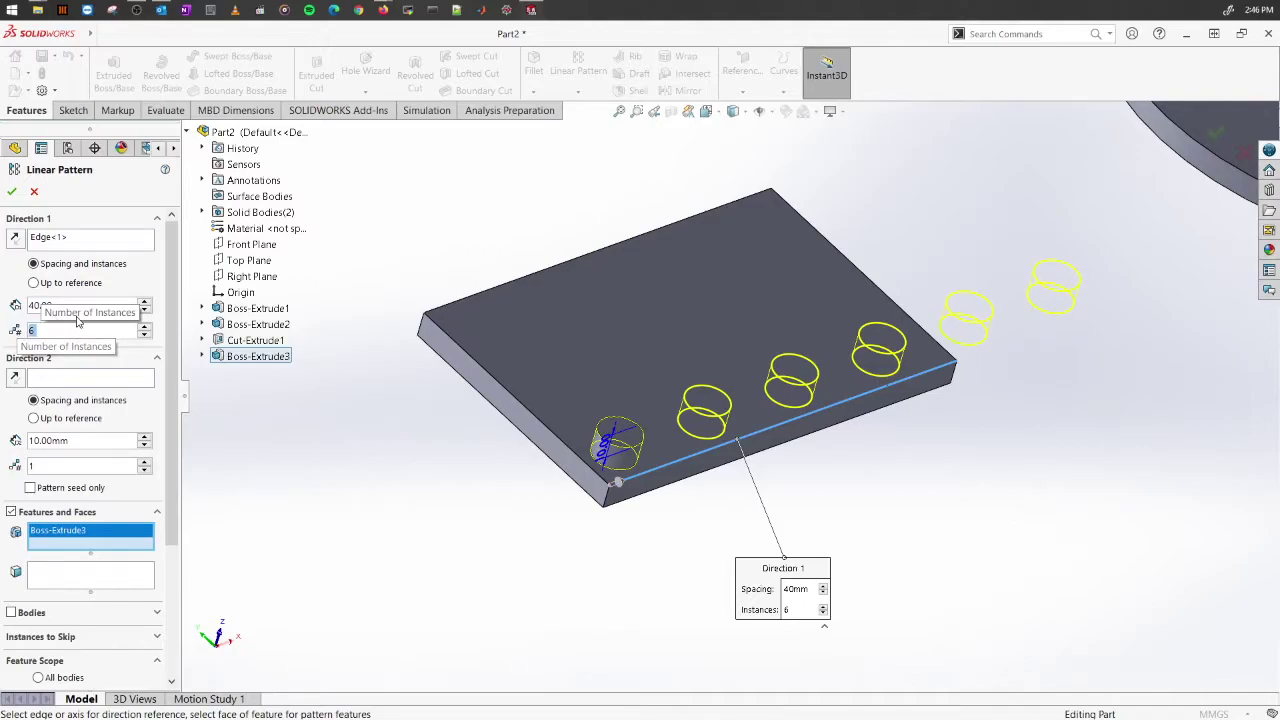
left_click(106, 303)
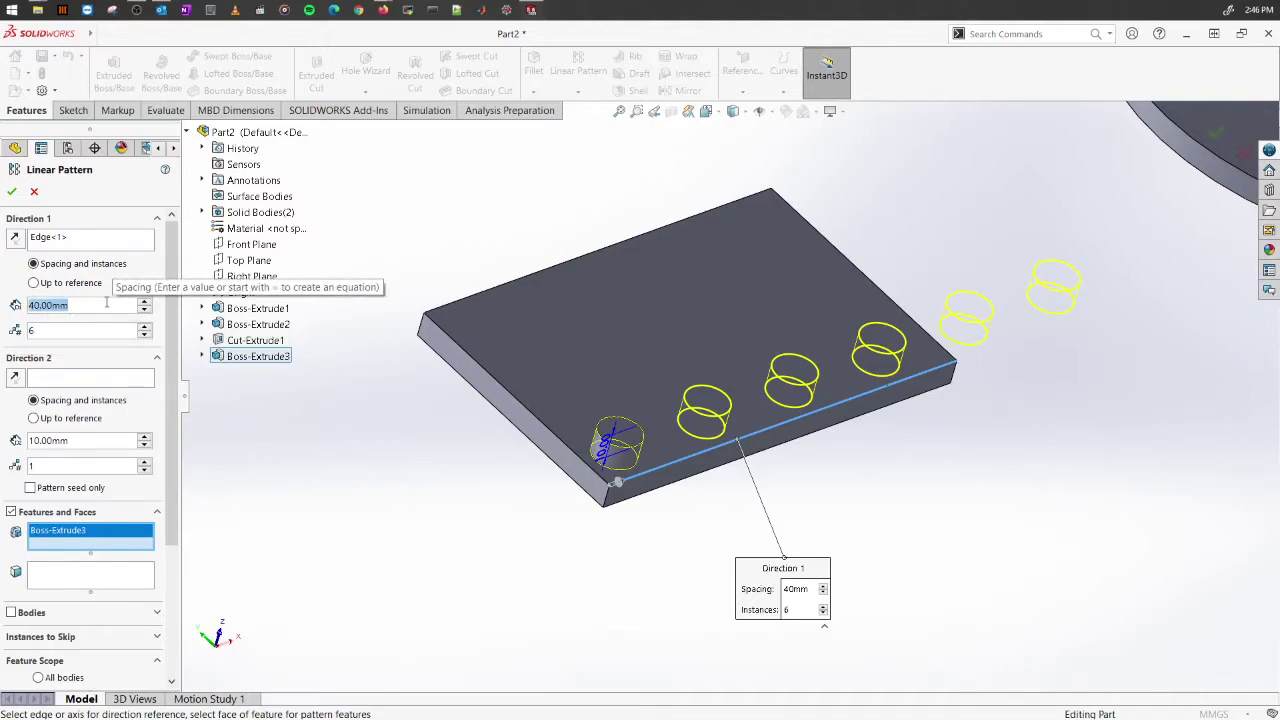
type("20")
key("Return")
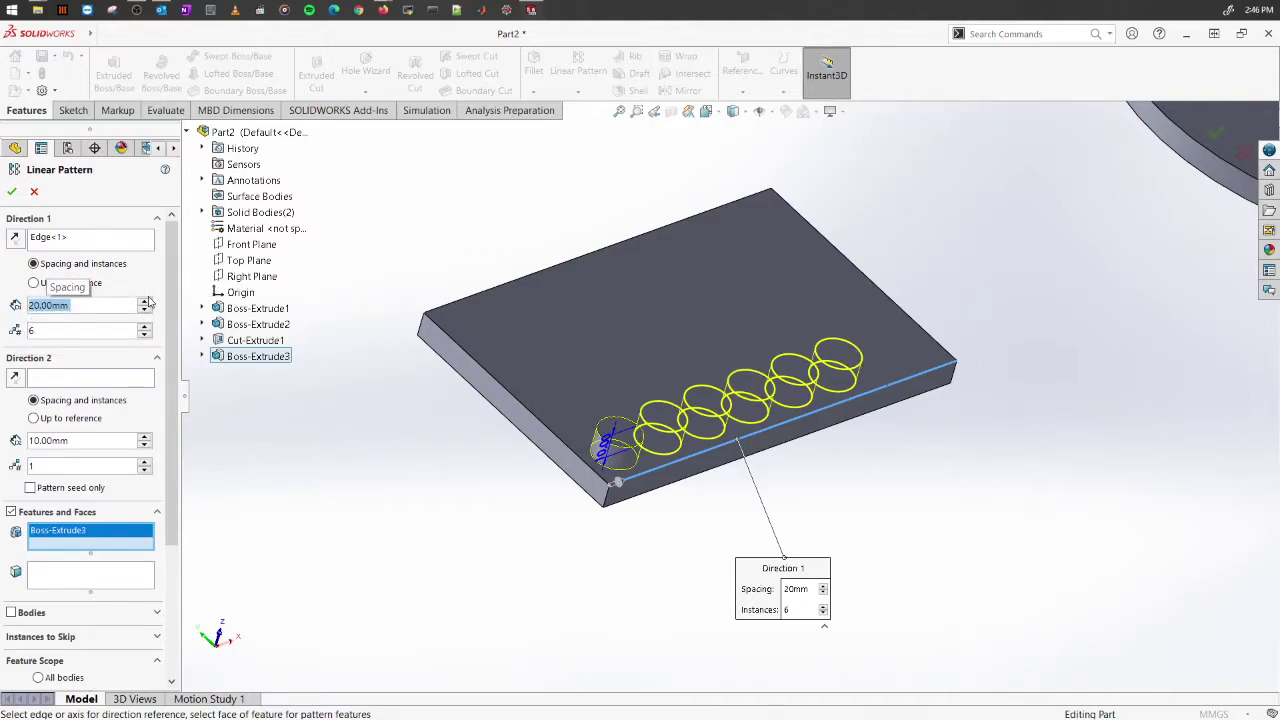
type("30")
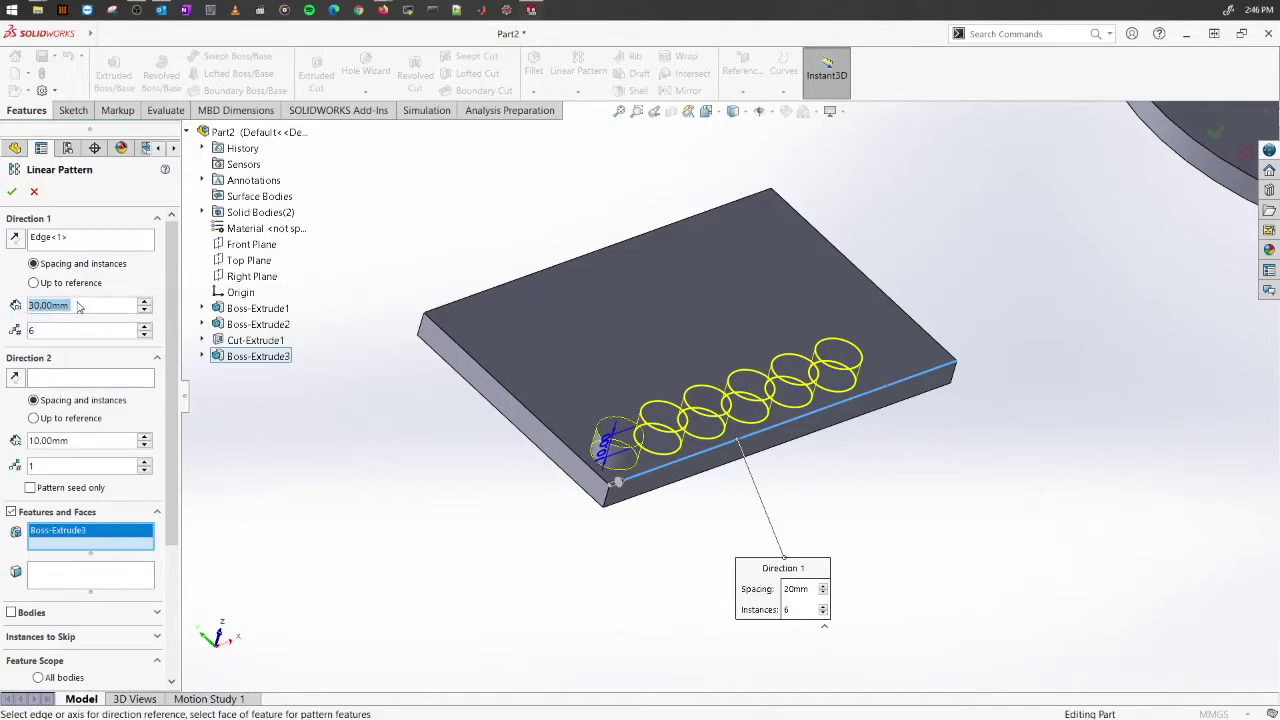
key("Return")
type("25")
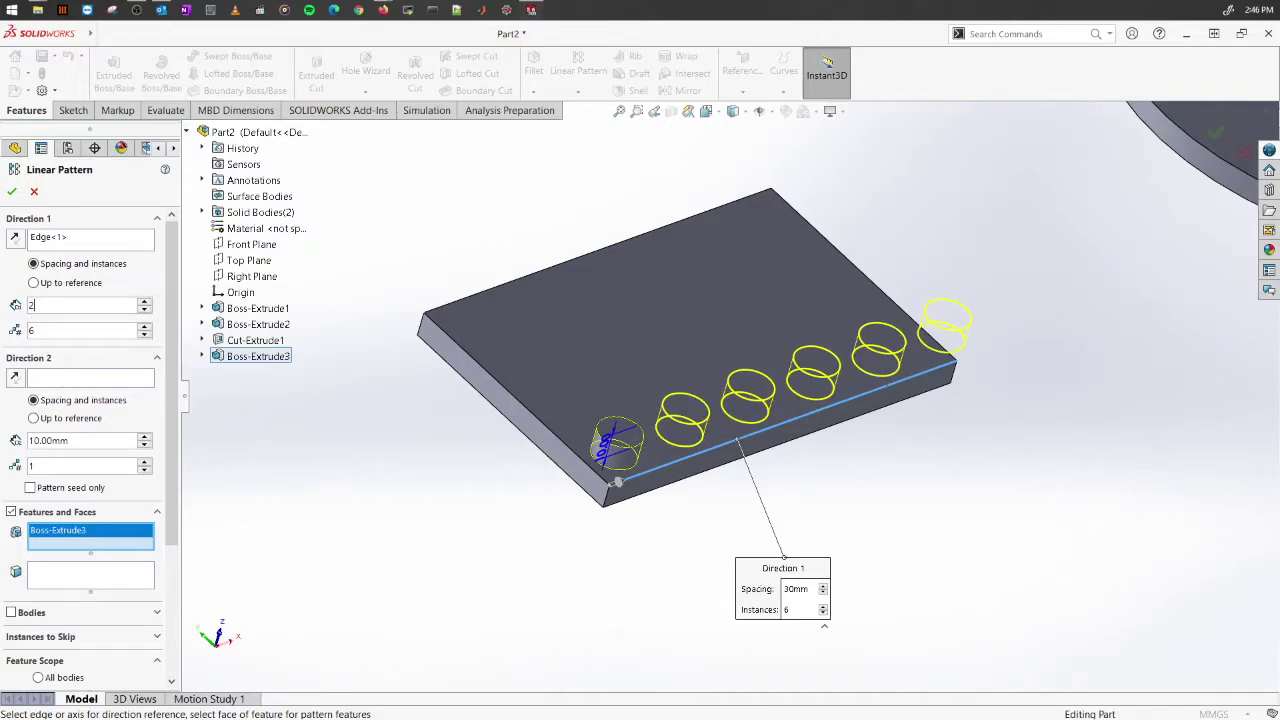
key("Return")
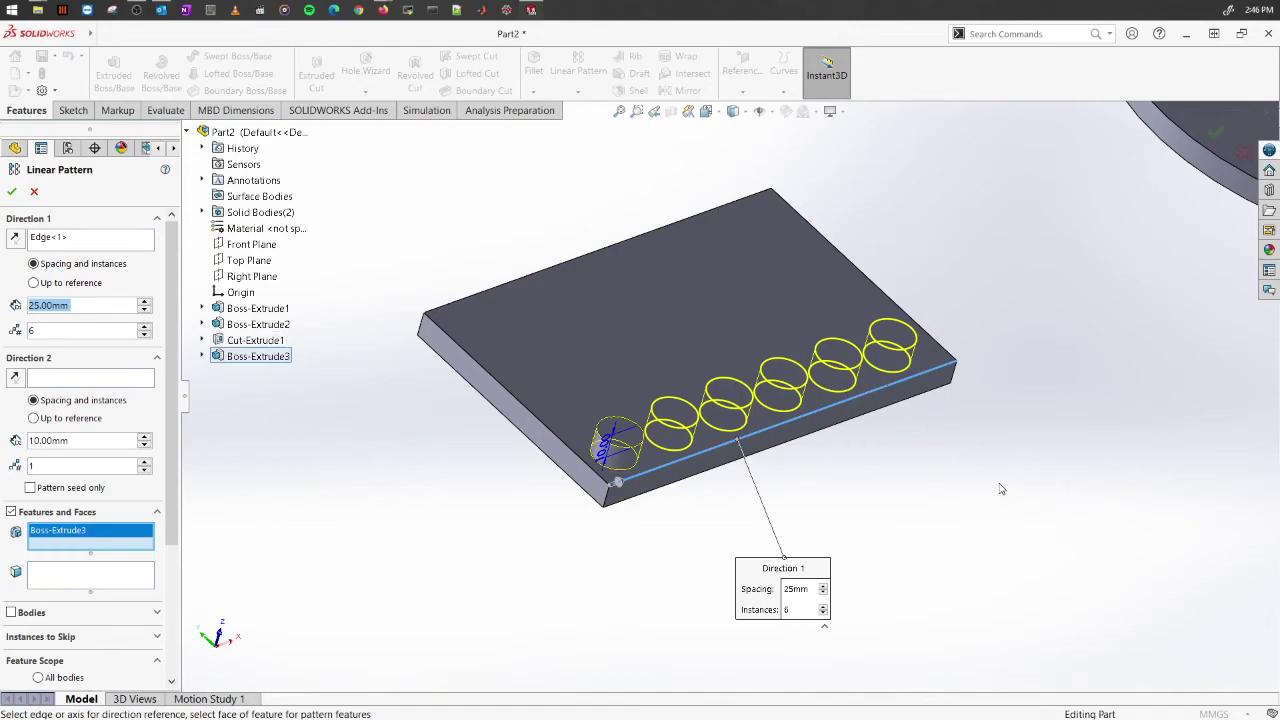
left_click(144, 335)
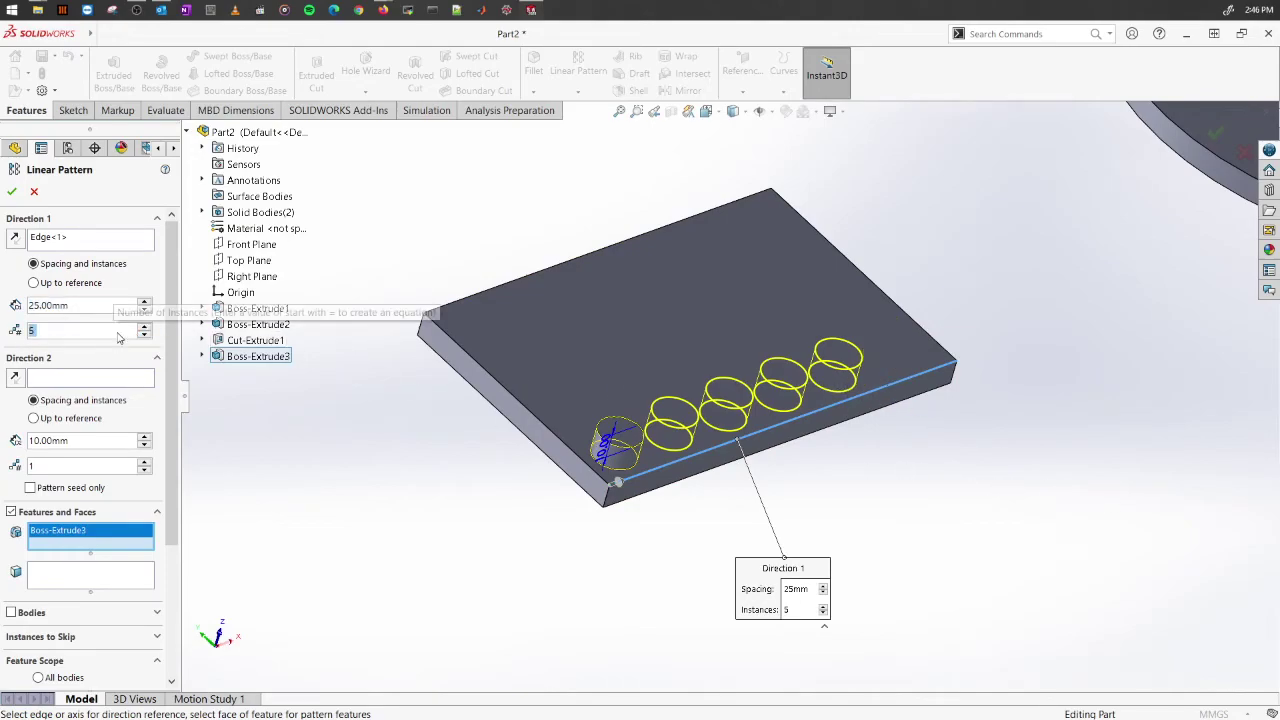
middle_click_drag(800, 520, 814, 526)
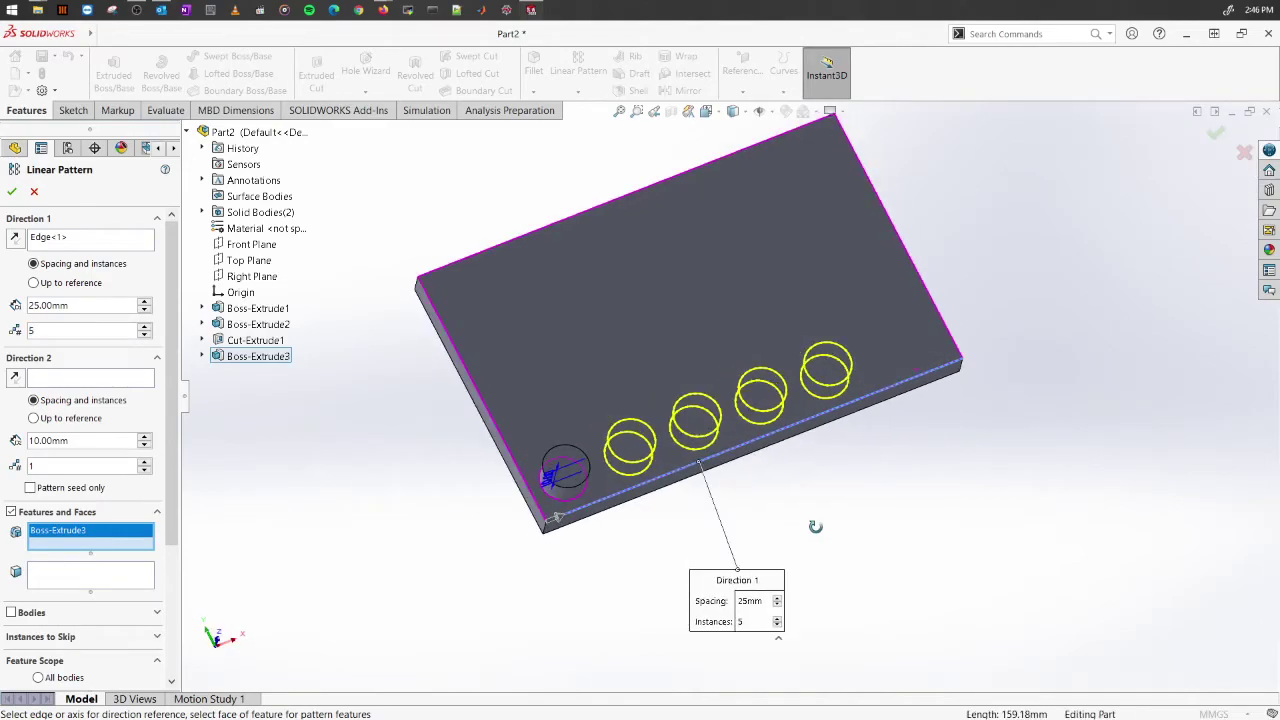
Use the plate's left edge as Direction 2 with 25 mm spacing
left_click(94, 380)
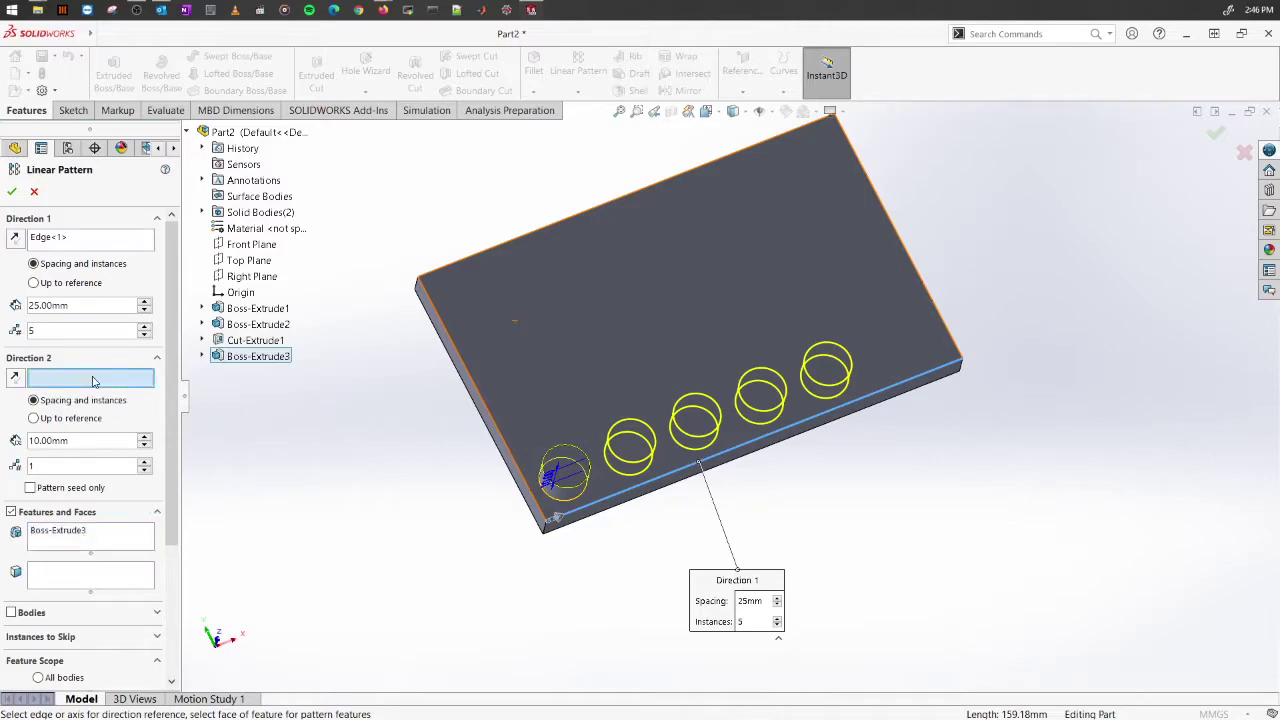
left_click(481, 403)
middle_click_drag(425, 486, 414, 443)
left_click_drag(92, 447, 25, 452)
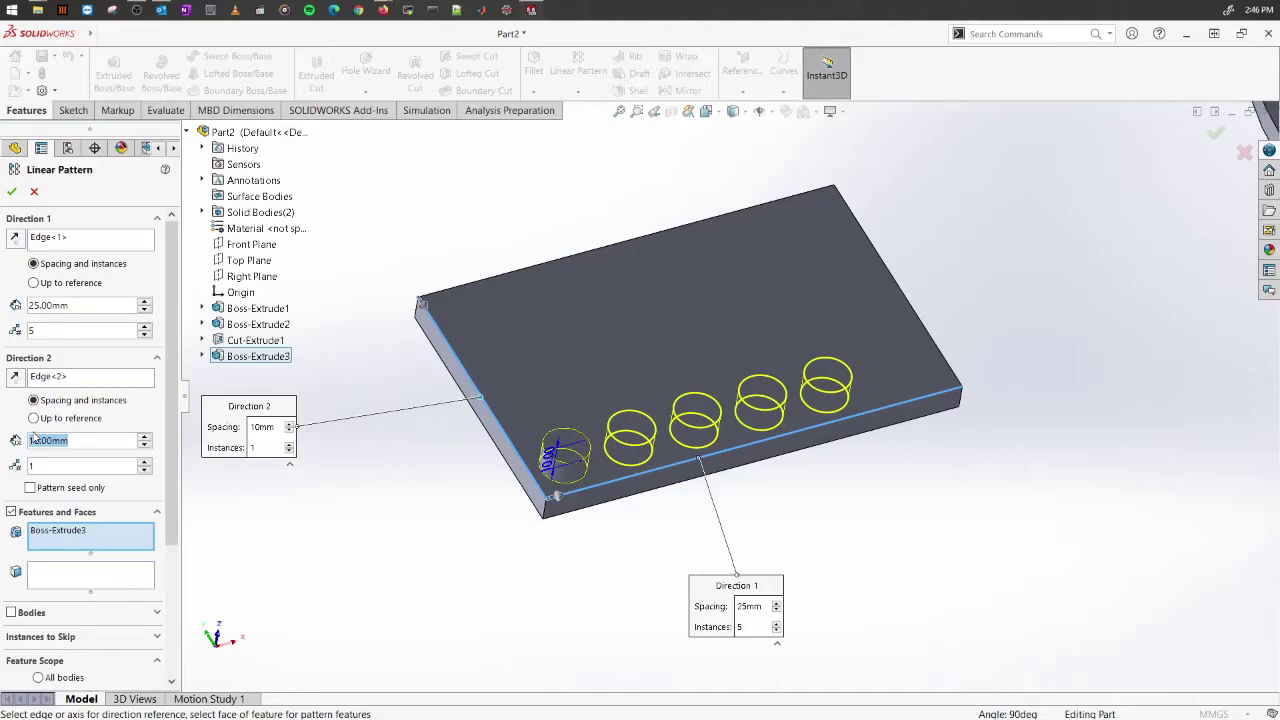
type("25")
key("Return")
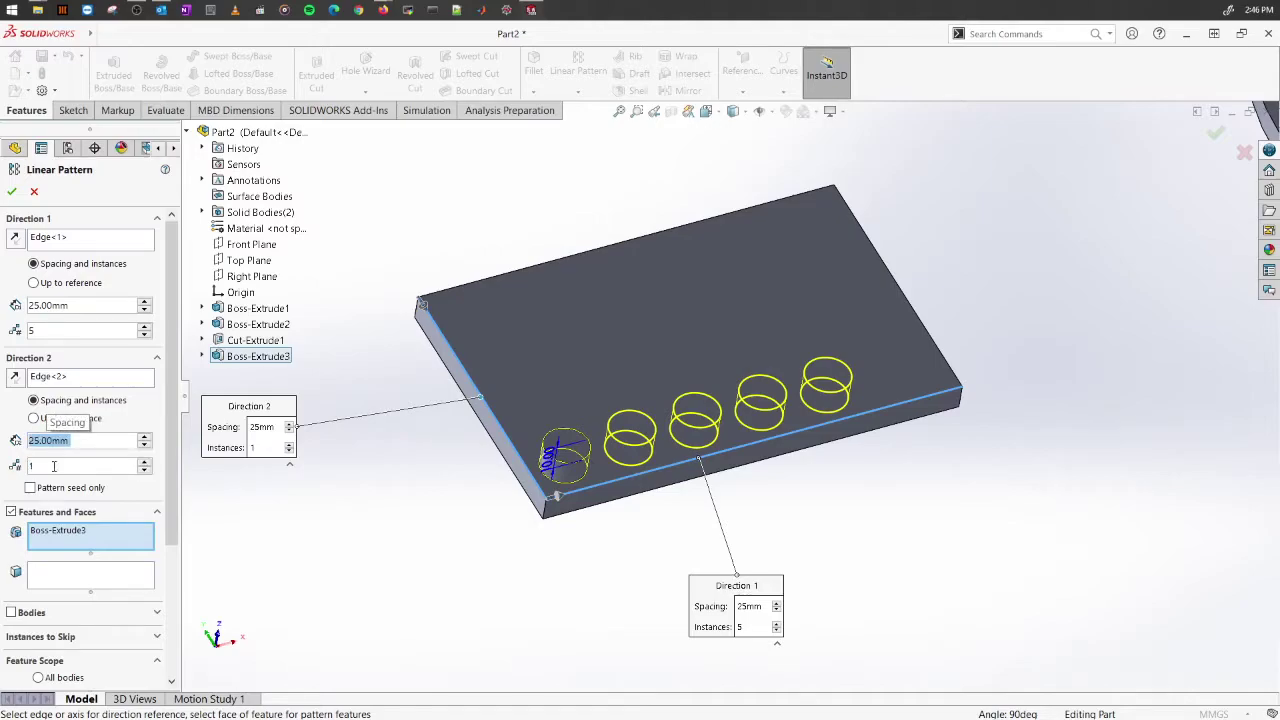
Set the Direction 2 instance count and reverse it across the plate, checking the 5×4 grid preview
double_click(54, 466)
type("=")
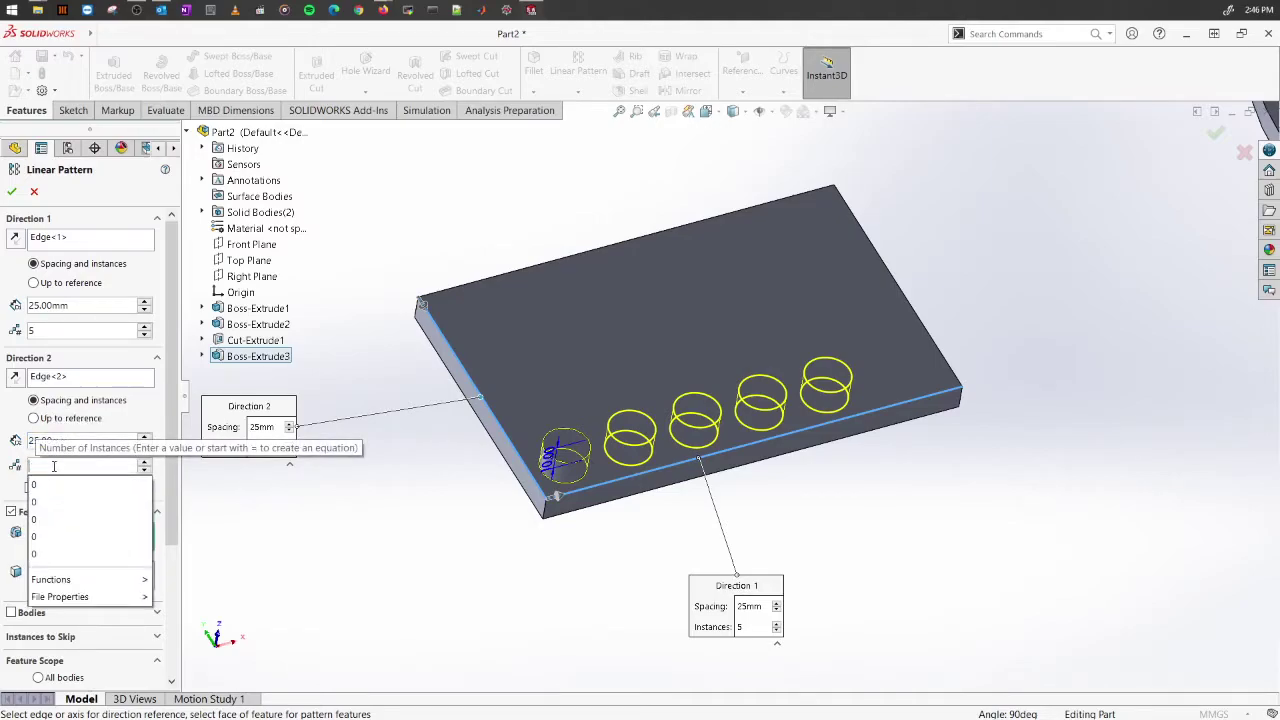
key("BackSpace")
type("=")
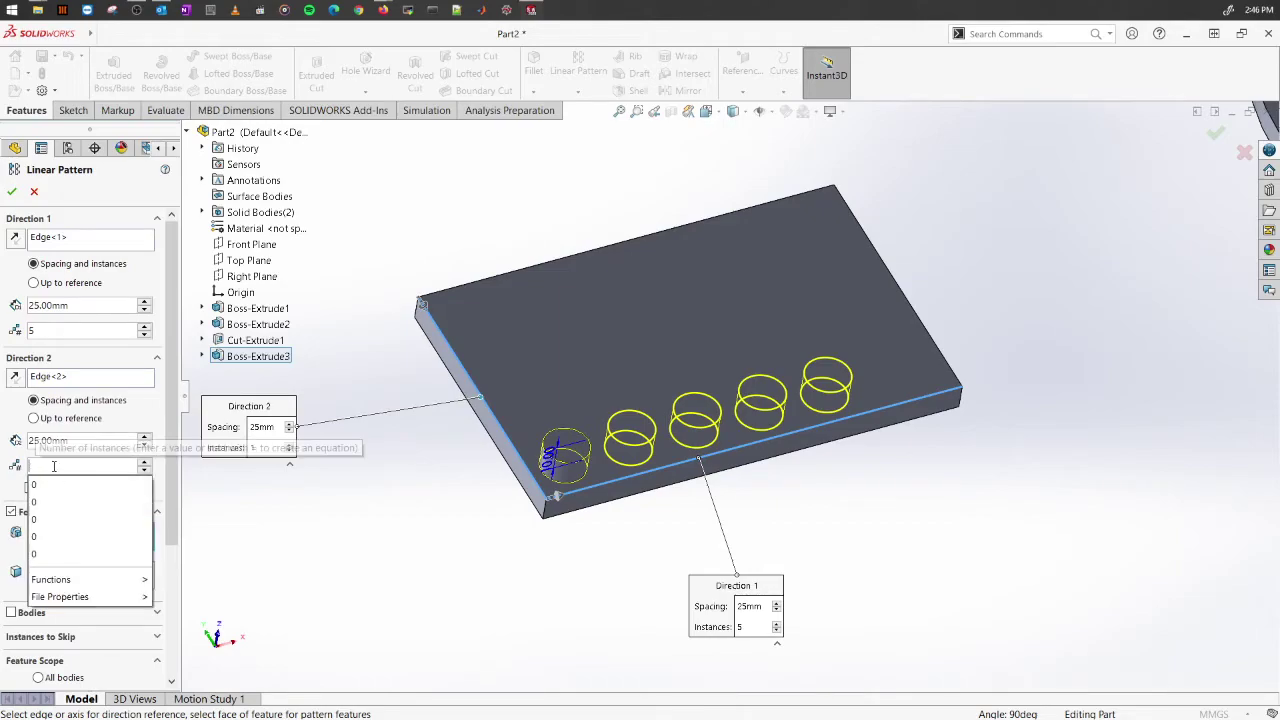
type("5")
key("Return")
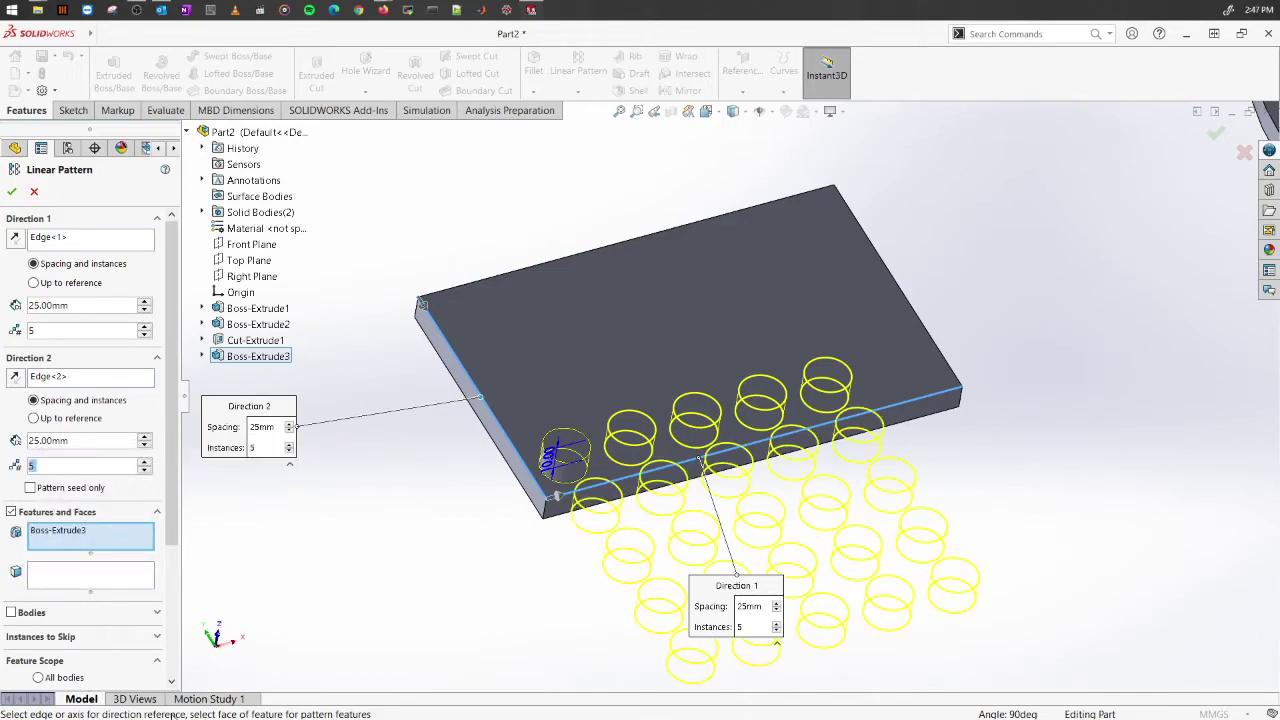
scroll(740, 550, "up", 2)
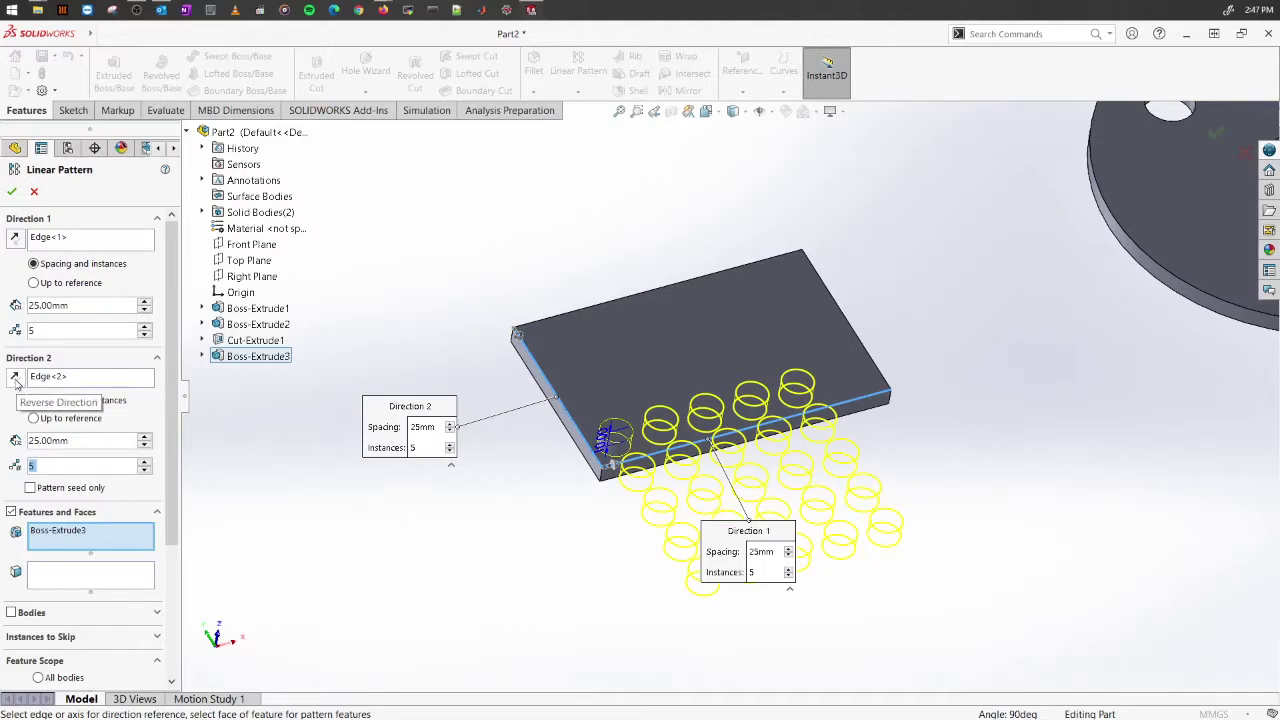
left_click(15, 379)
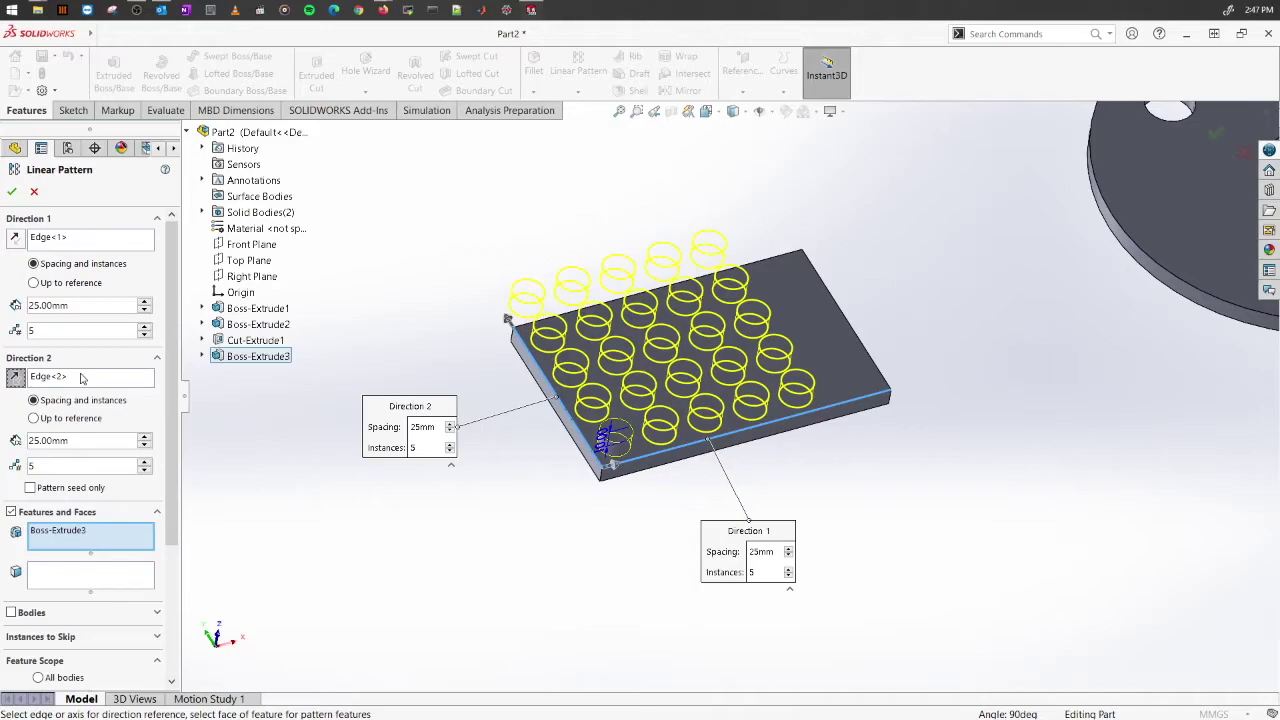
scroll(80, 460, "down", 1)
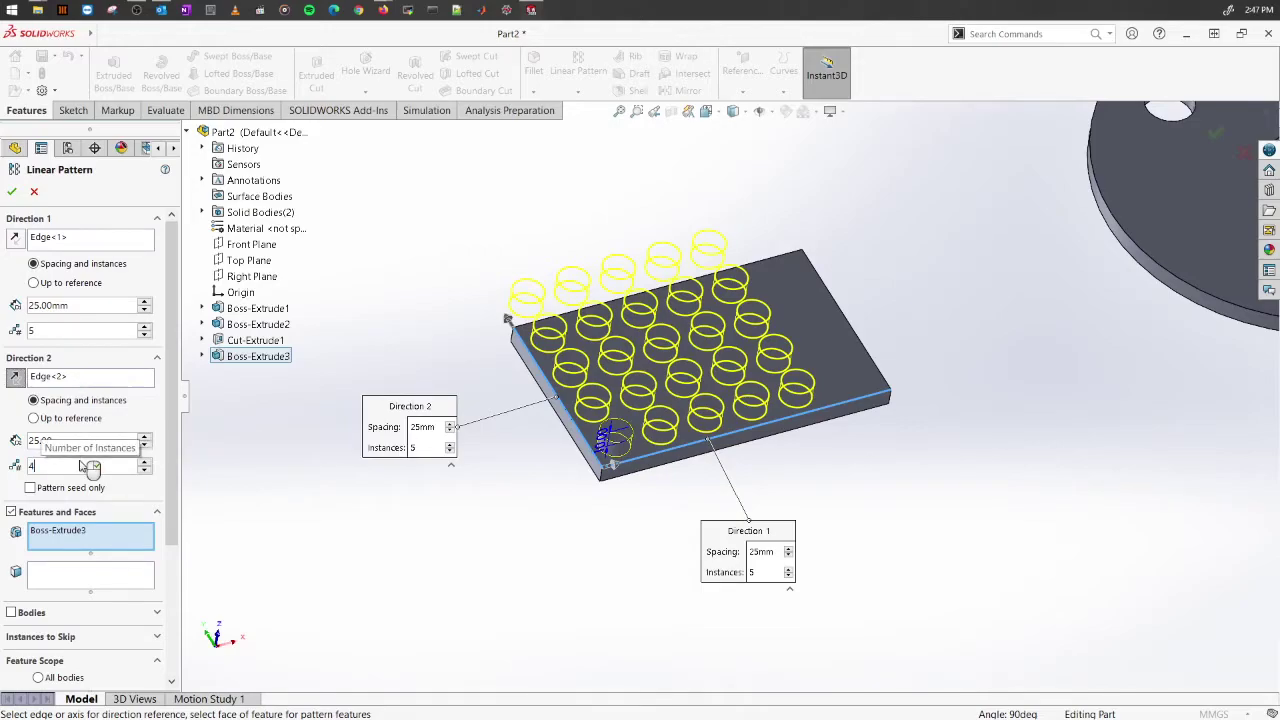
middle_click_drag(631, 534, 573, 635)
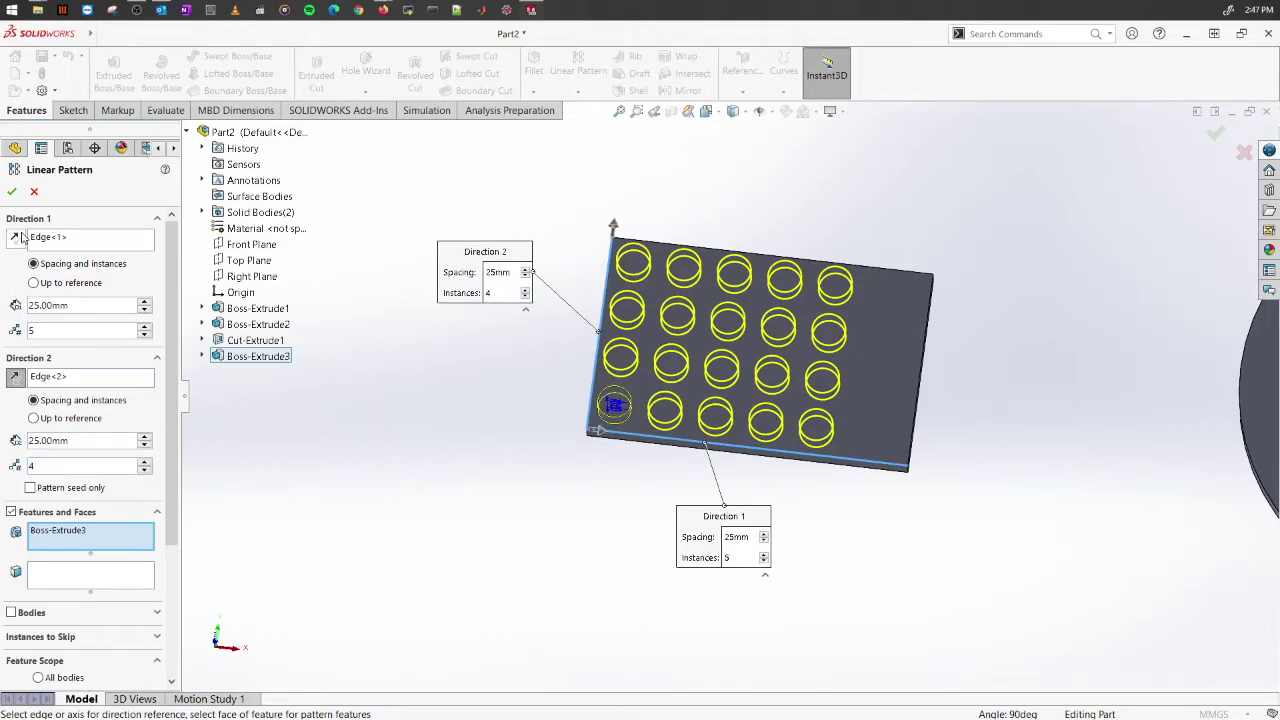
left_click(14, 191)
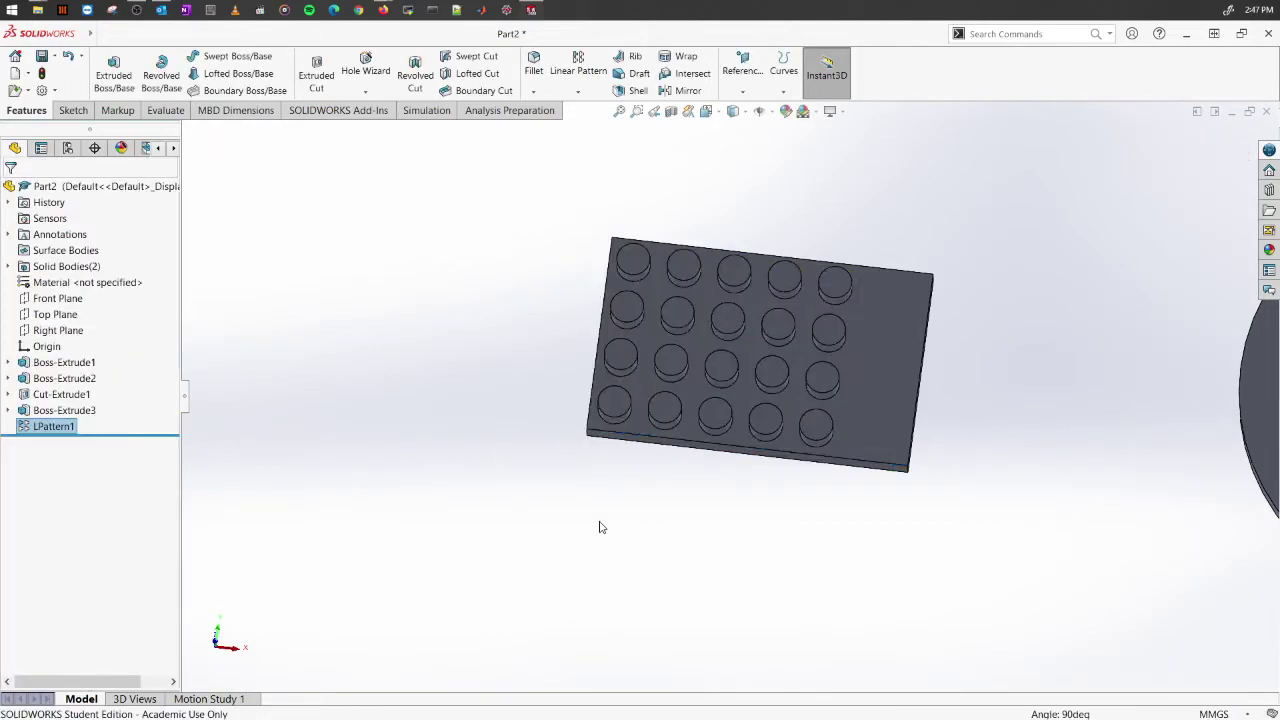
middle_click_drag(695, 438, 849, 490)
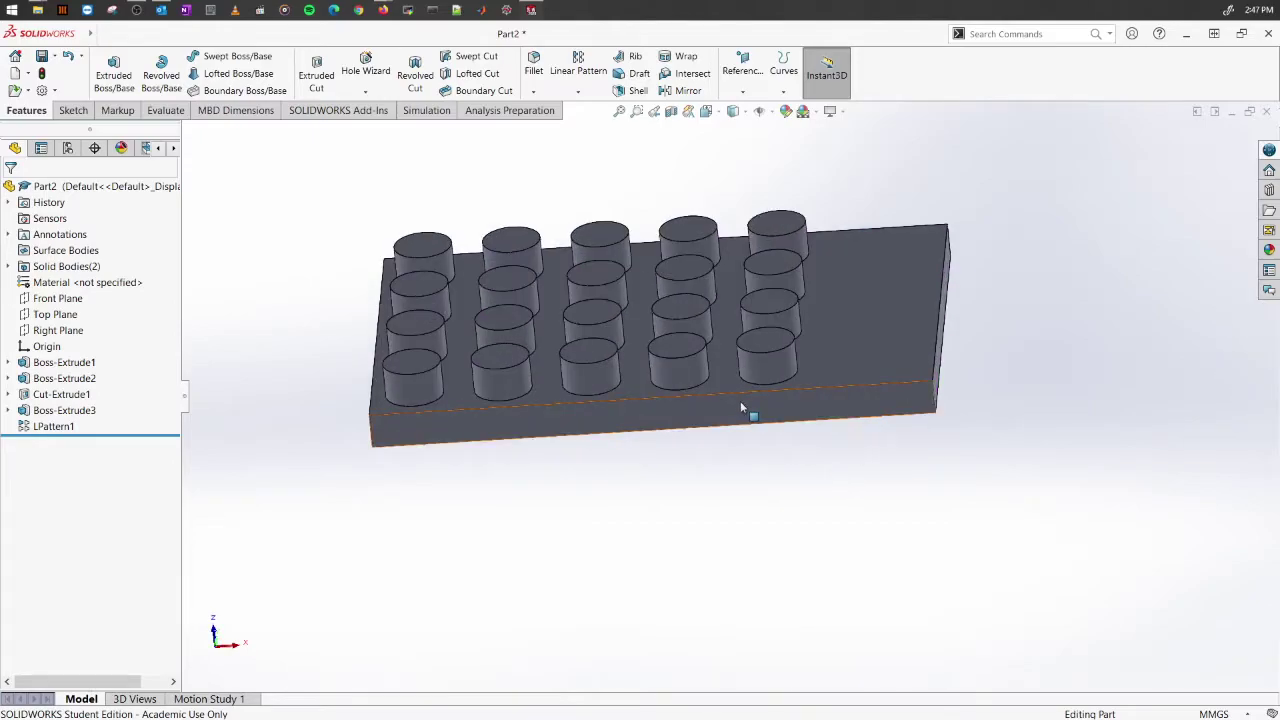
scroll(736, 401, "up", 2)
middle_click_drag(748, 390, 757, 420)
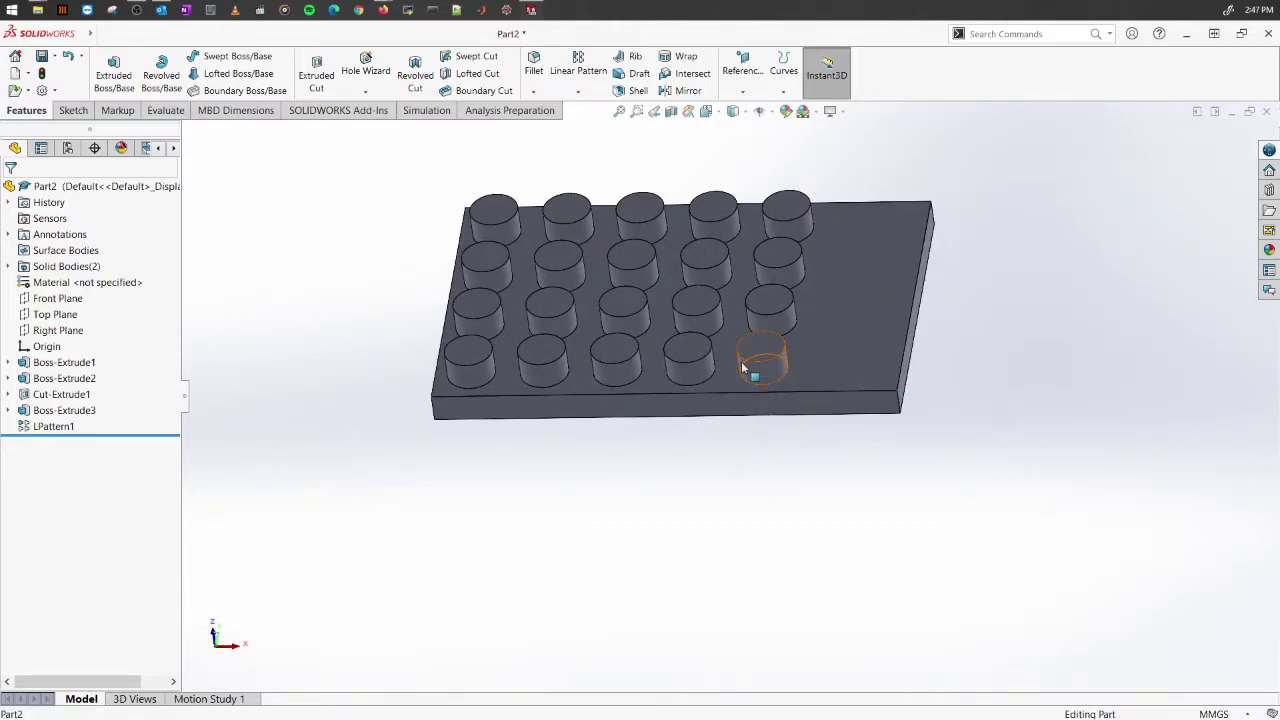
scroll(840, 210, "down", 2)
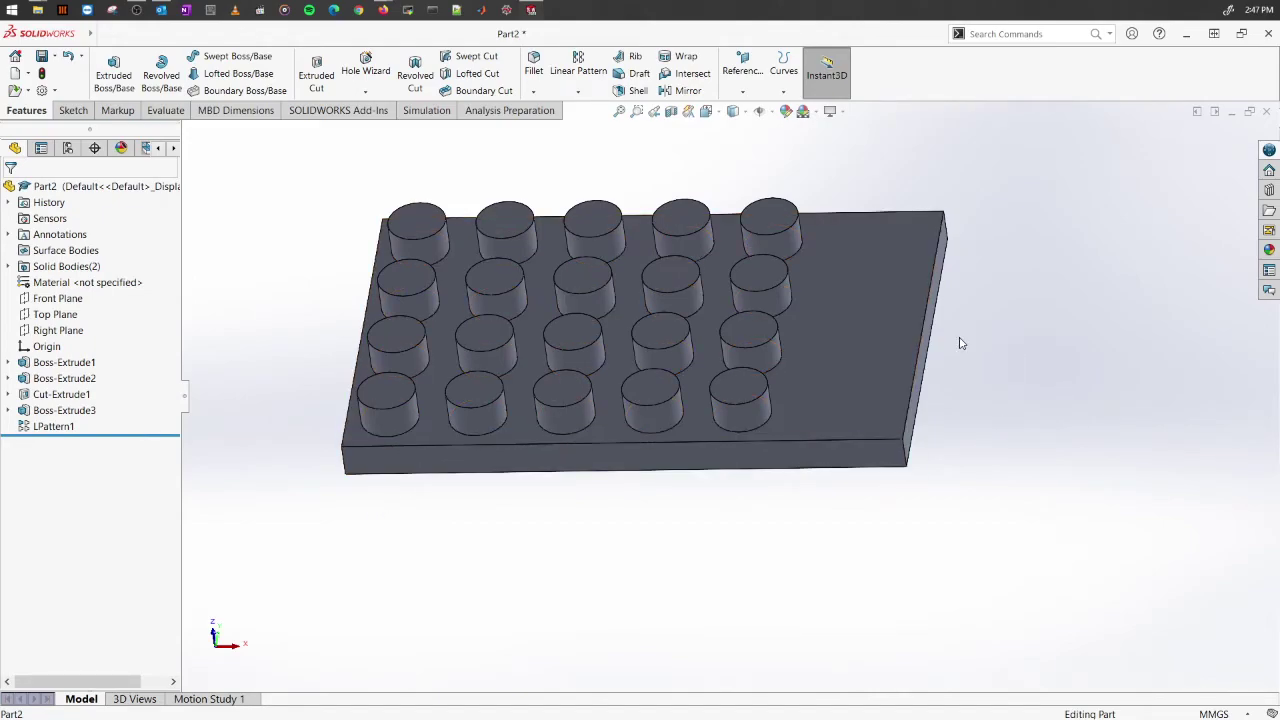
scroll(1000, 491, "up", 3)
Zoom and reorient the view to center on the holed disc beside the plate
scroll(1195, 367, "down", 4)
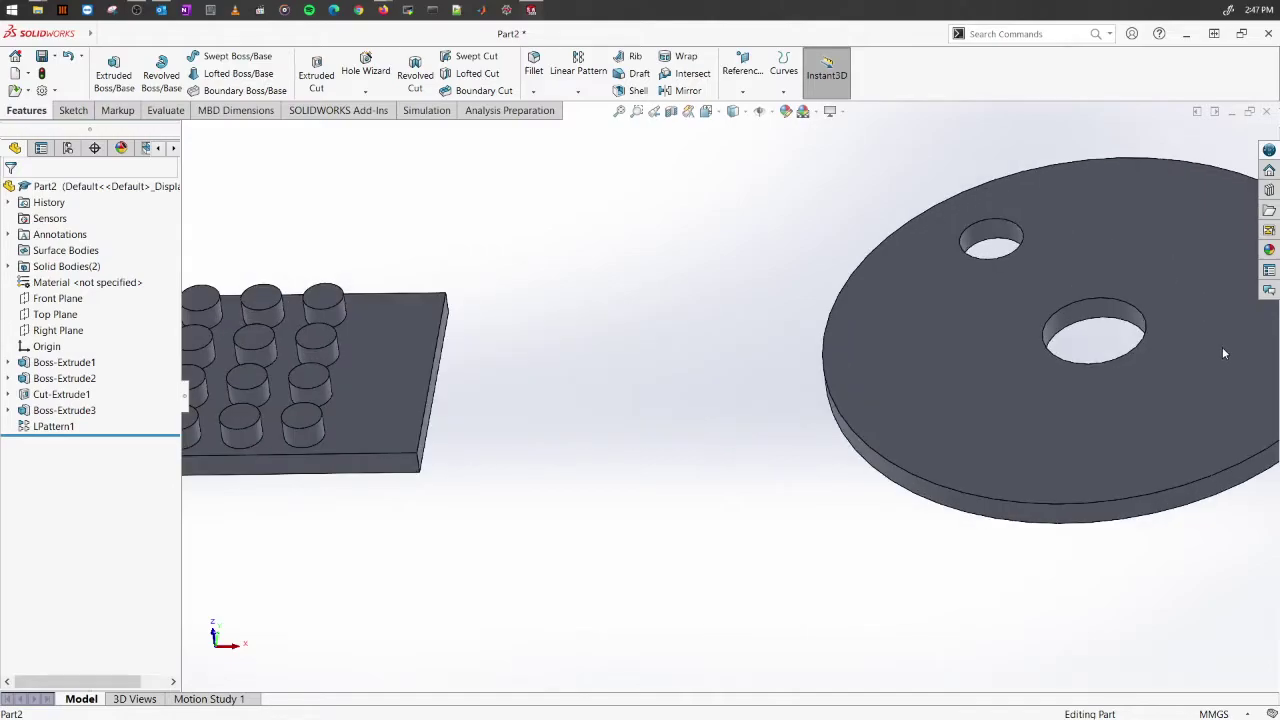
key("ctrl+7")
scroll(946, 337, "down", 2)
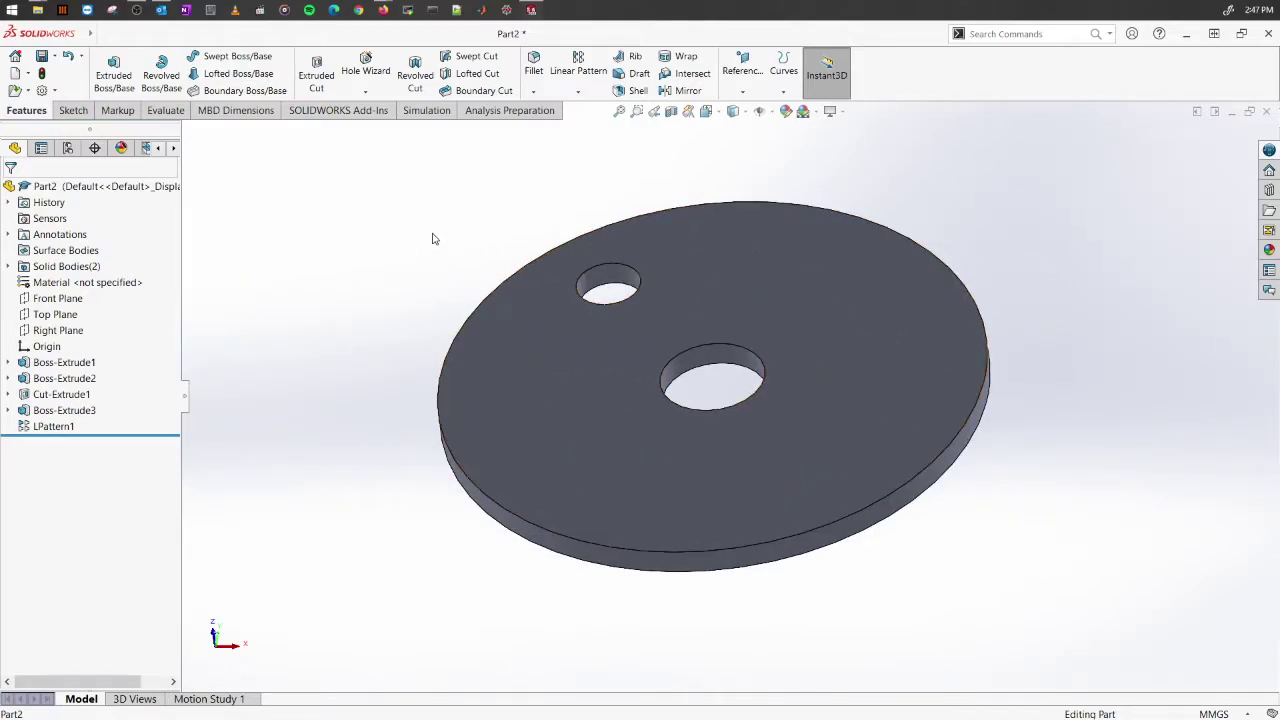
key("z")
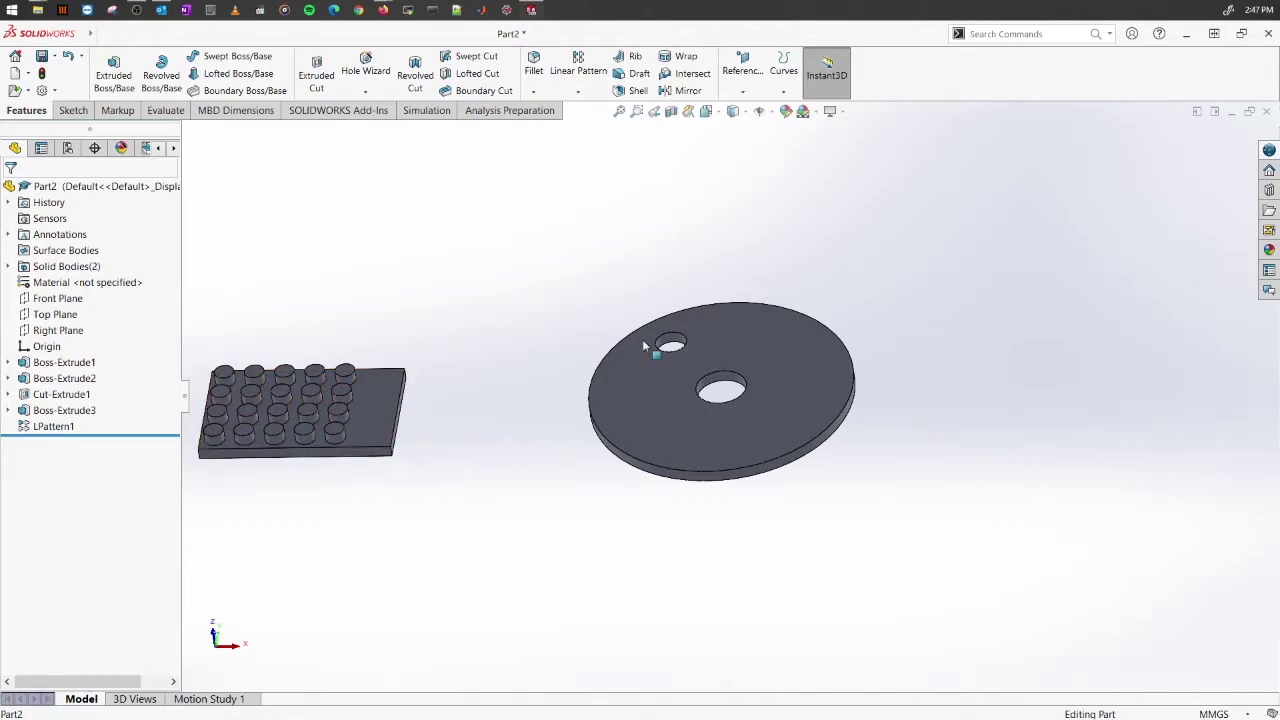
scroll(728, 352, "down", 3)
scroll(748, 511, "down", 2)
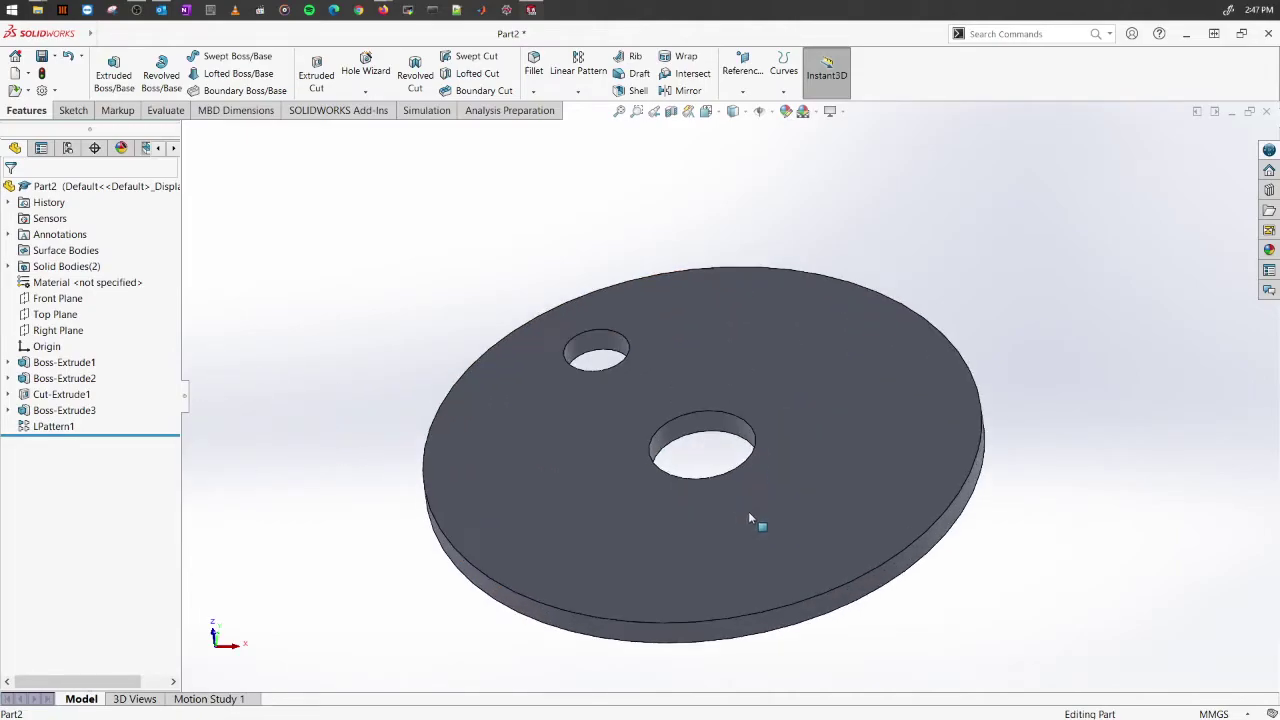
Set up a Circular Pattern of Cut-Extrude1 around the central hole with 6 instances
left_click(578, 92)
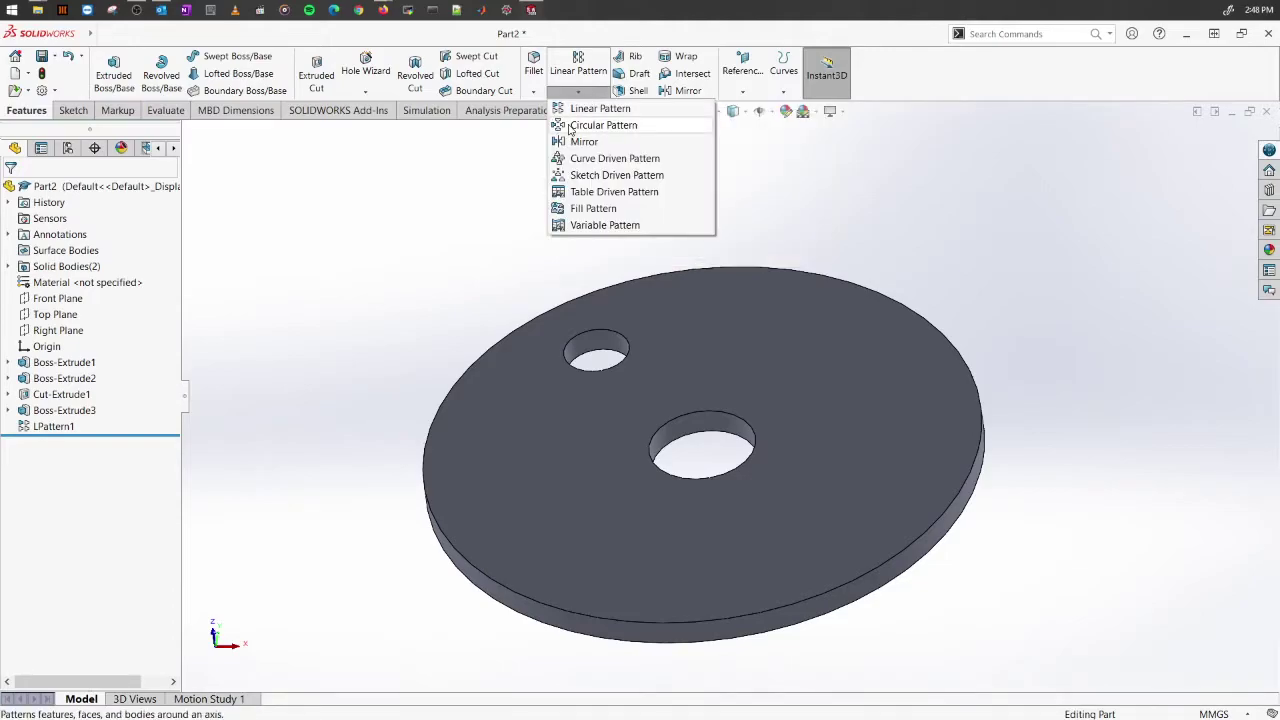
left_click(660, 128)
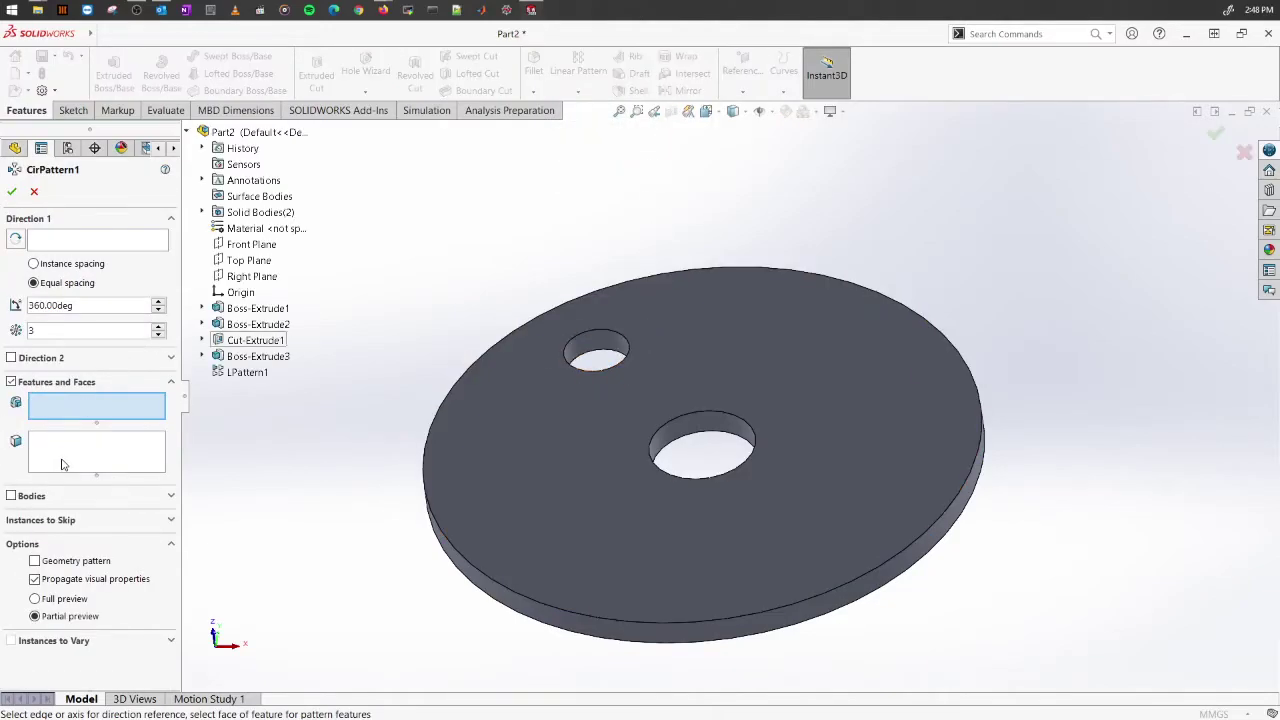
left_click(70, 243)
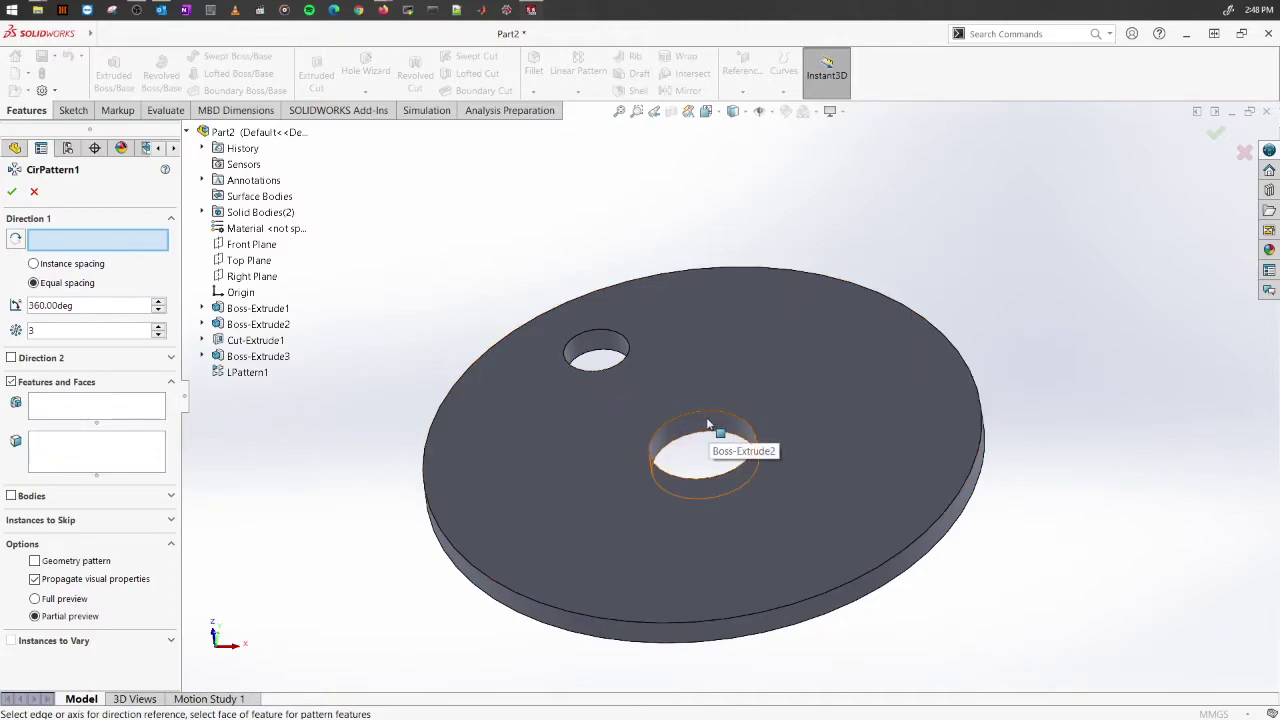
left_click(710, 424)
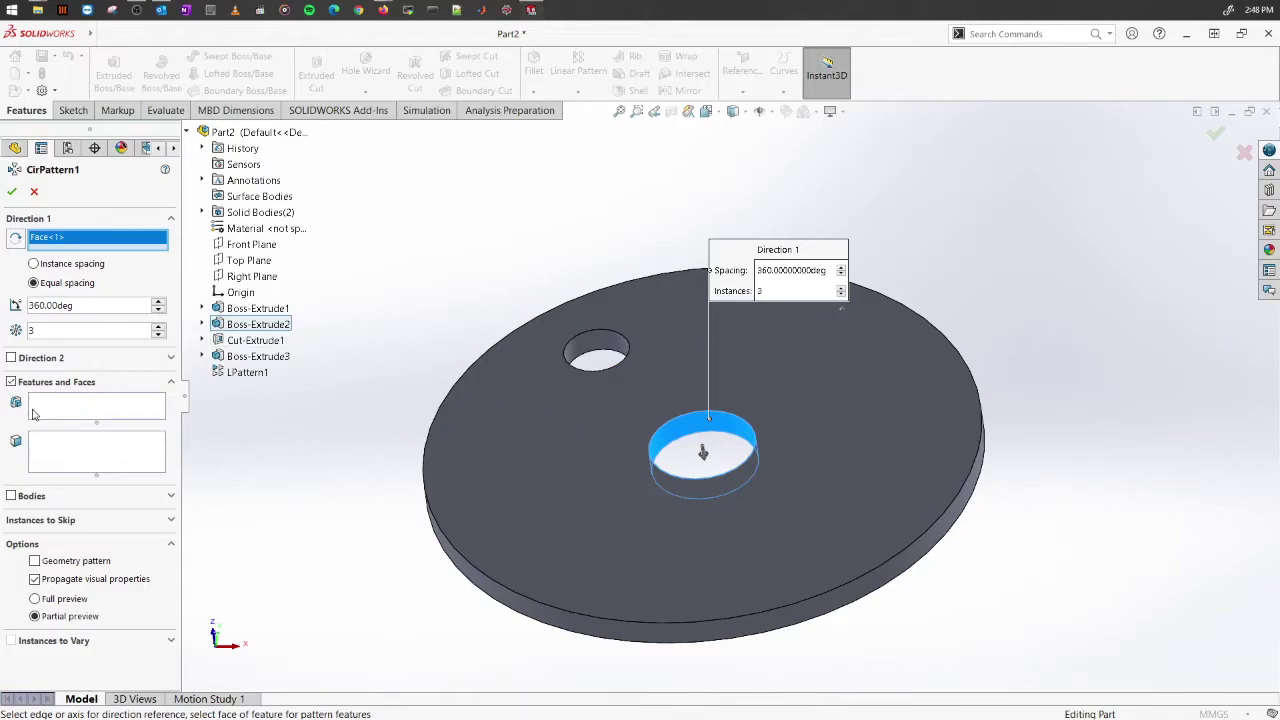
left_click(63, 409)
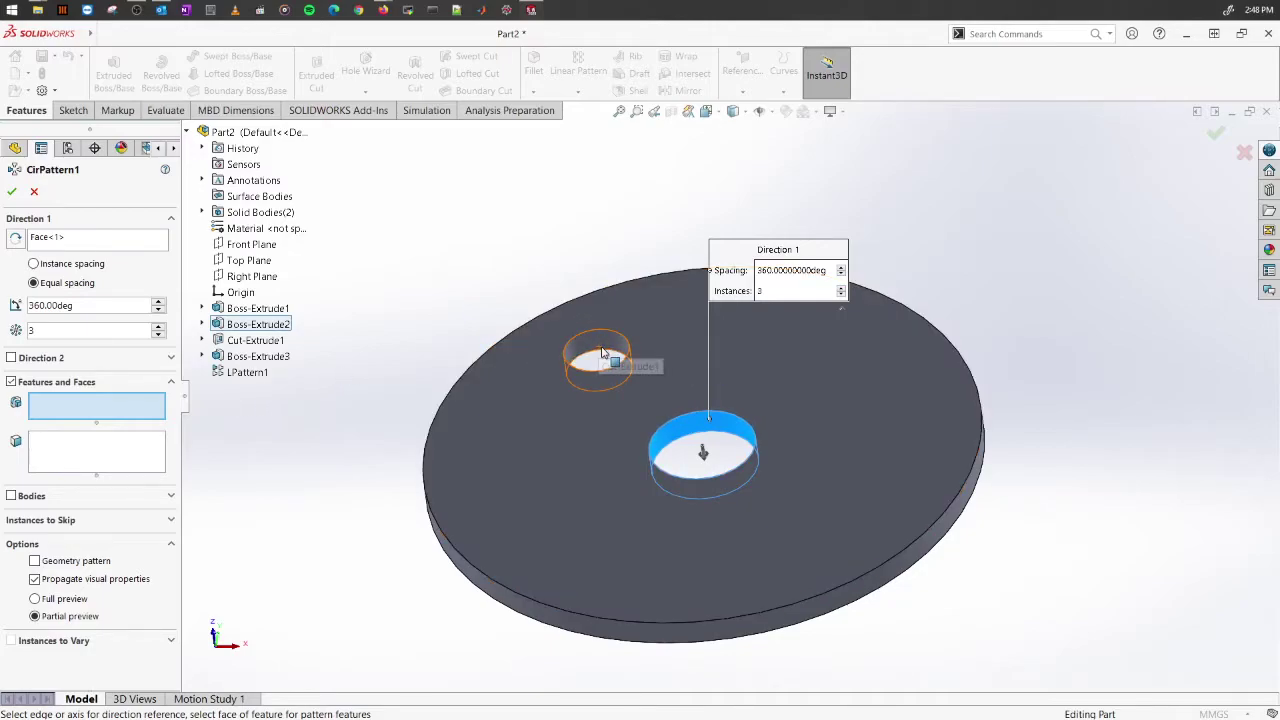
left_click(257, 341)
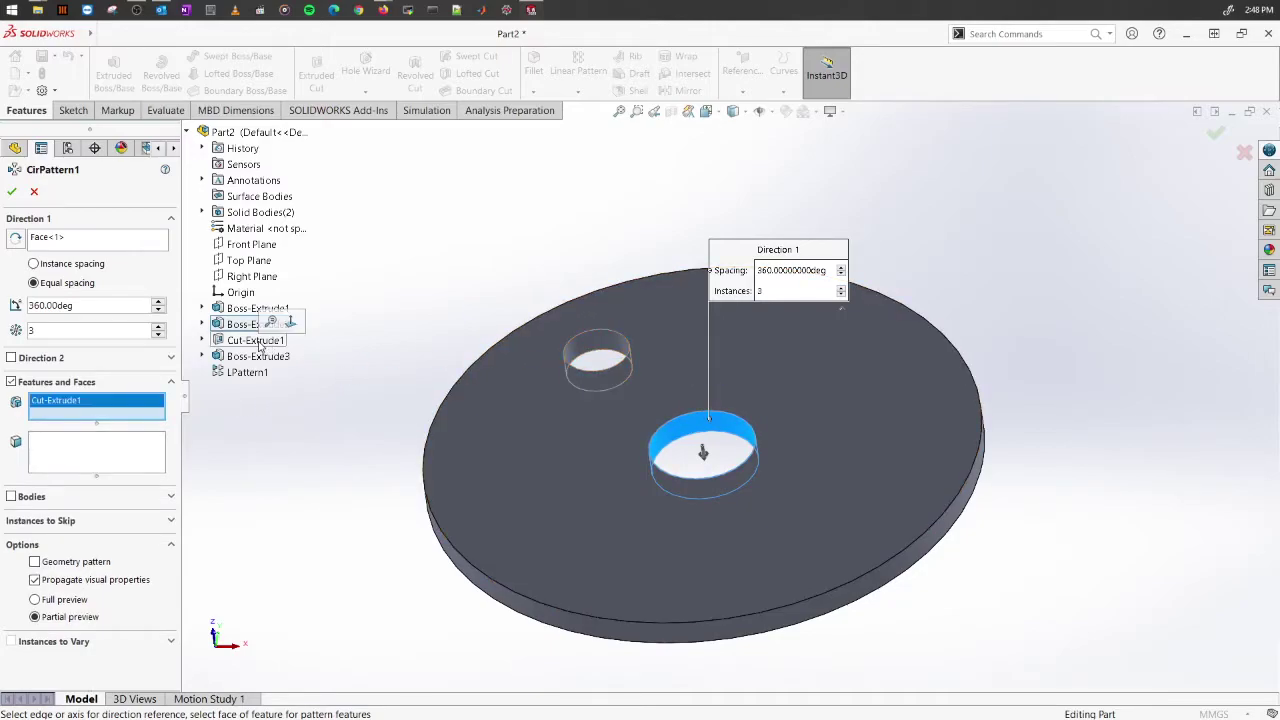
left_click(158, 327)
left_click(158, 327)
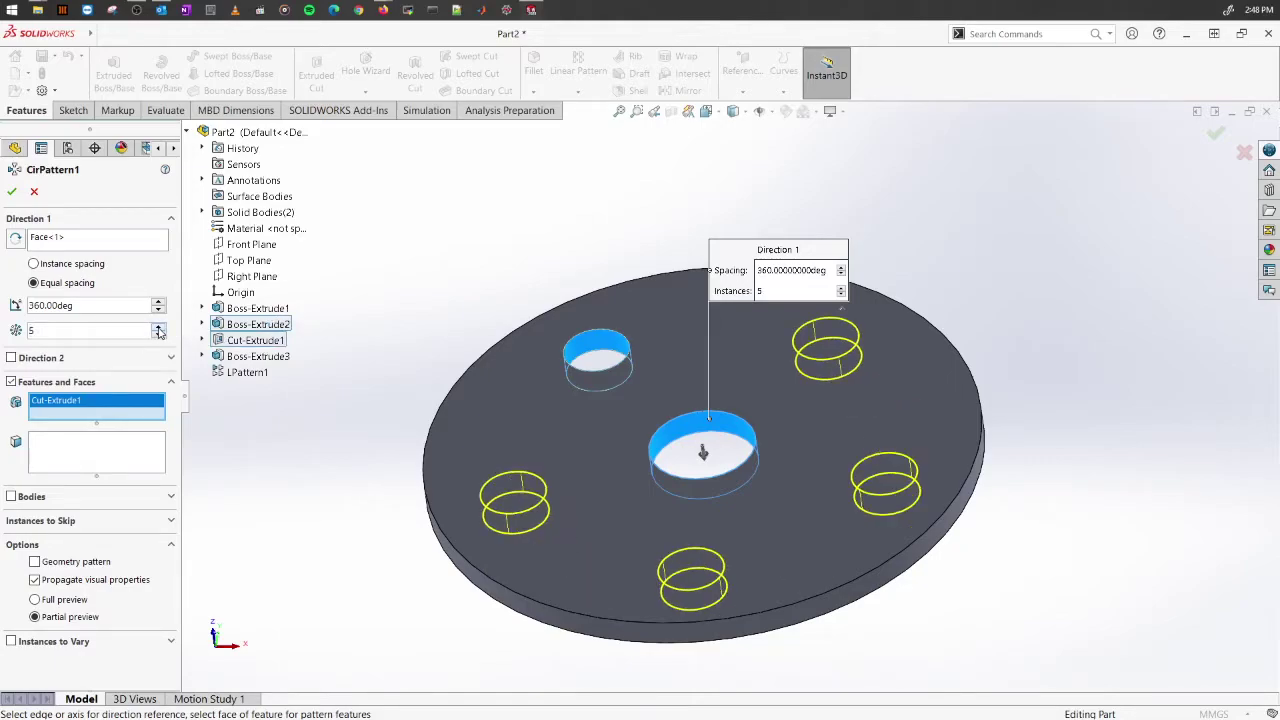
left_click(158, 327)
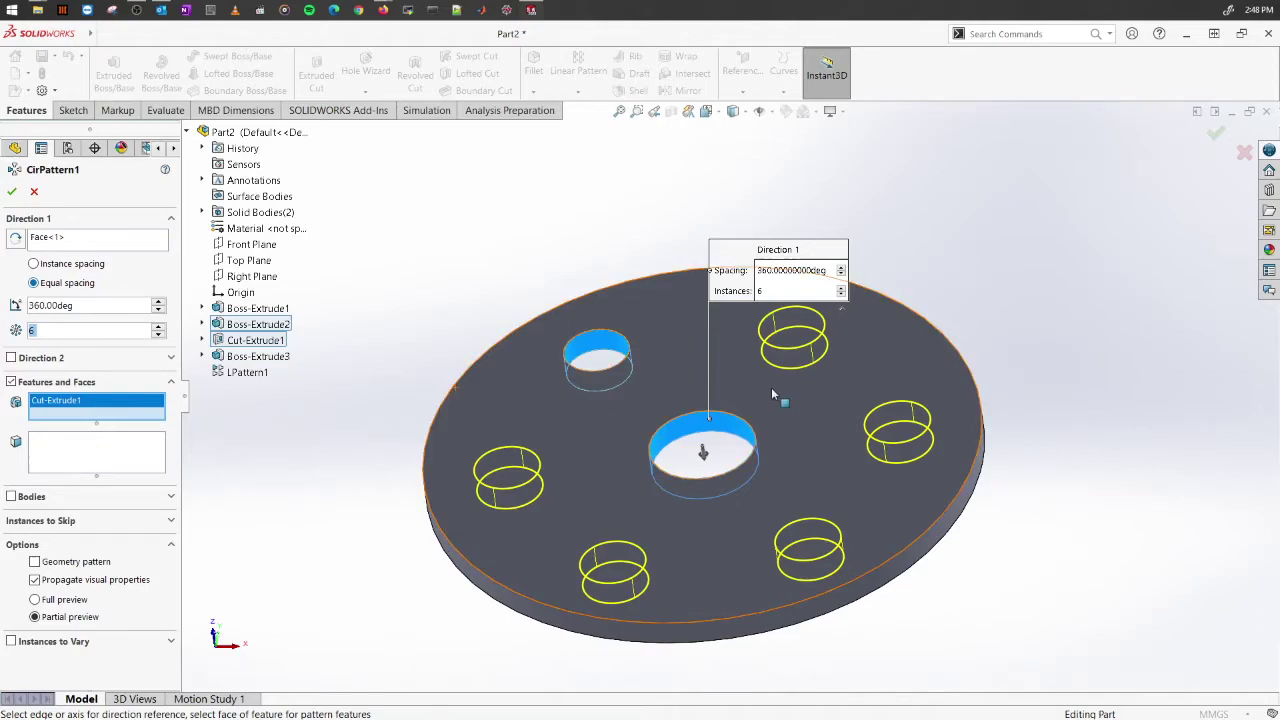
Apply the circular hole pattern, then reopen CirPattern1 for editing
left_click(13, 192)
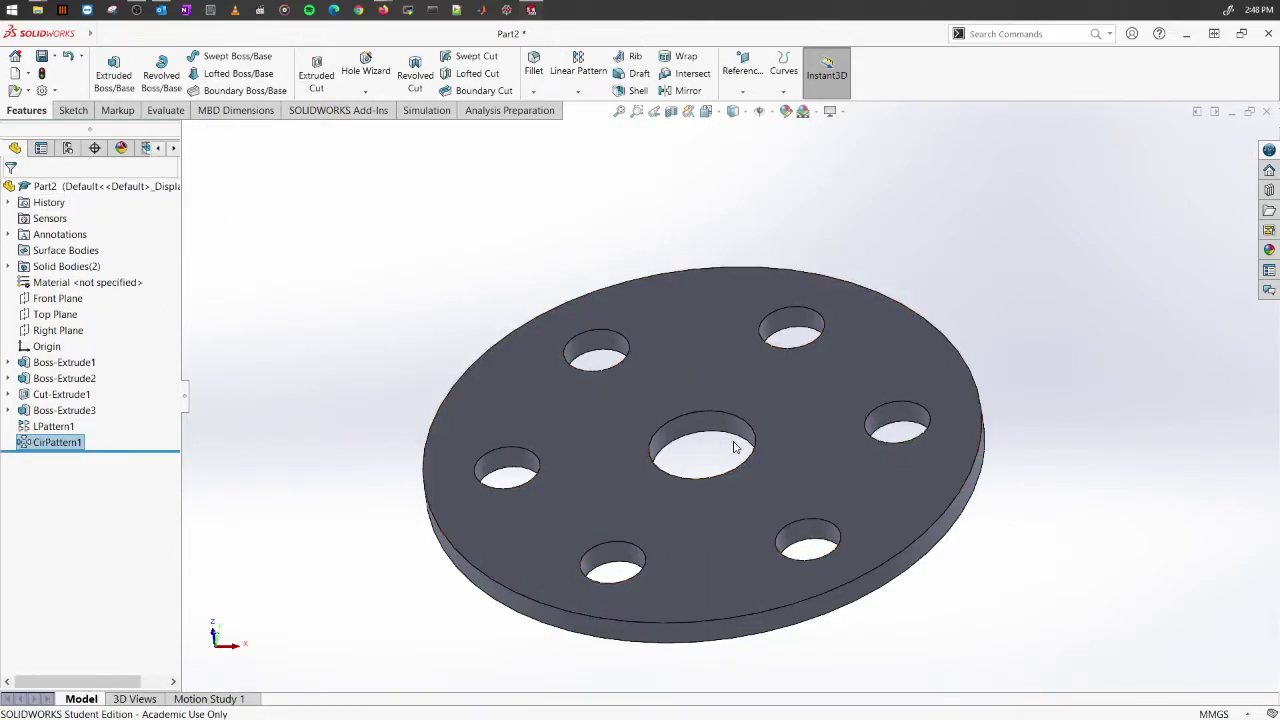
scroll(736, 522, "up", 1)
scroll(736, 522, "down", 2)
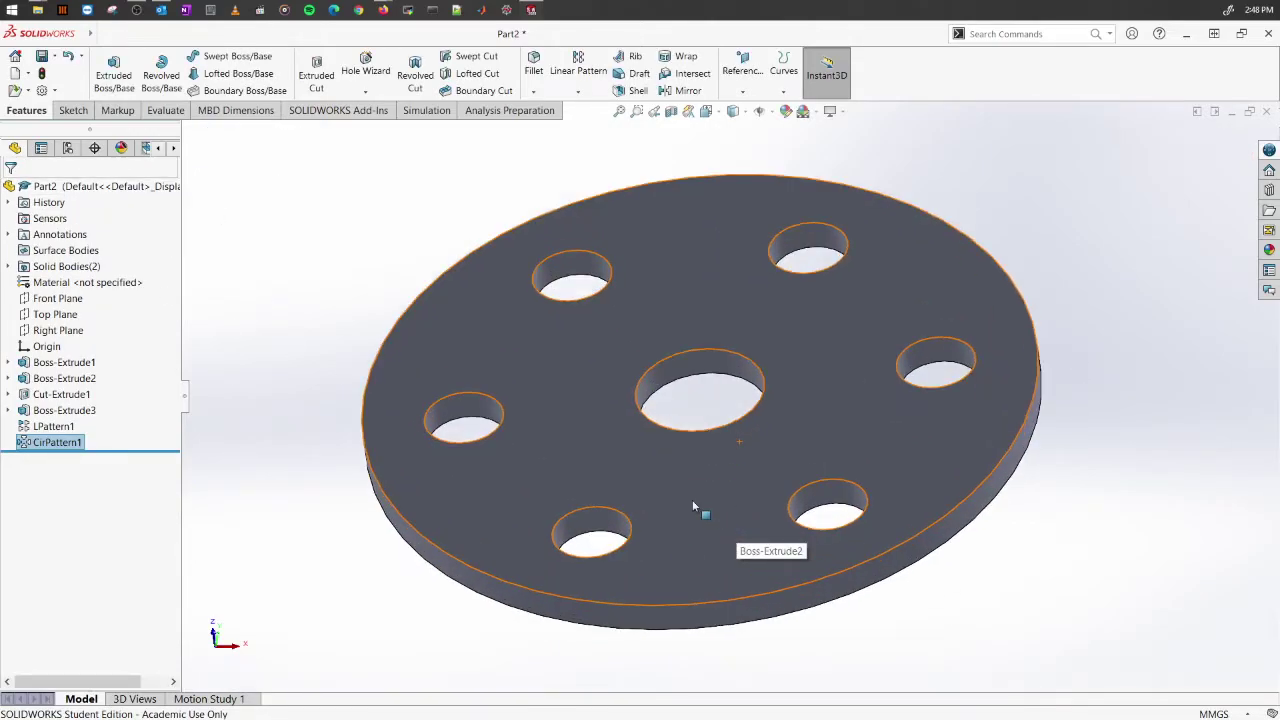
right_click(67, 443)
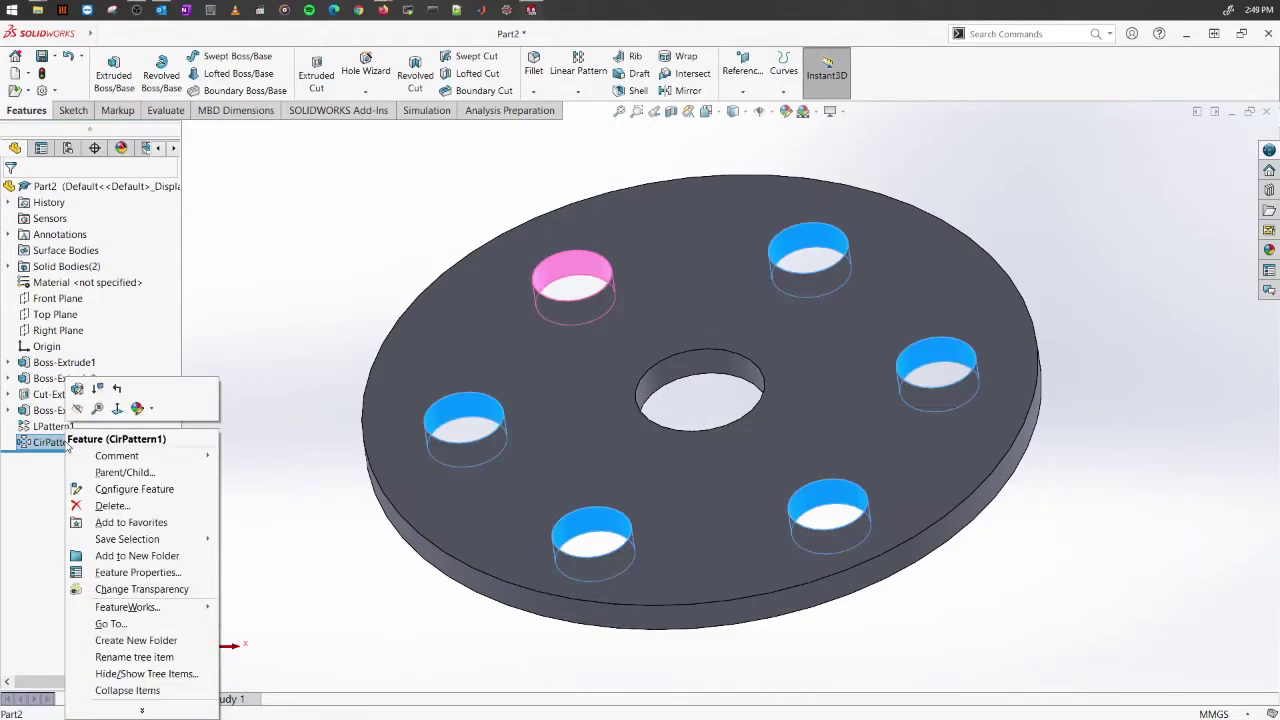
left_click(78, 391)
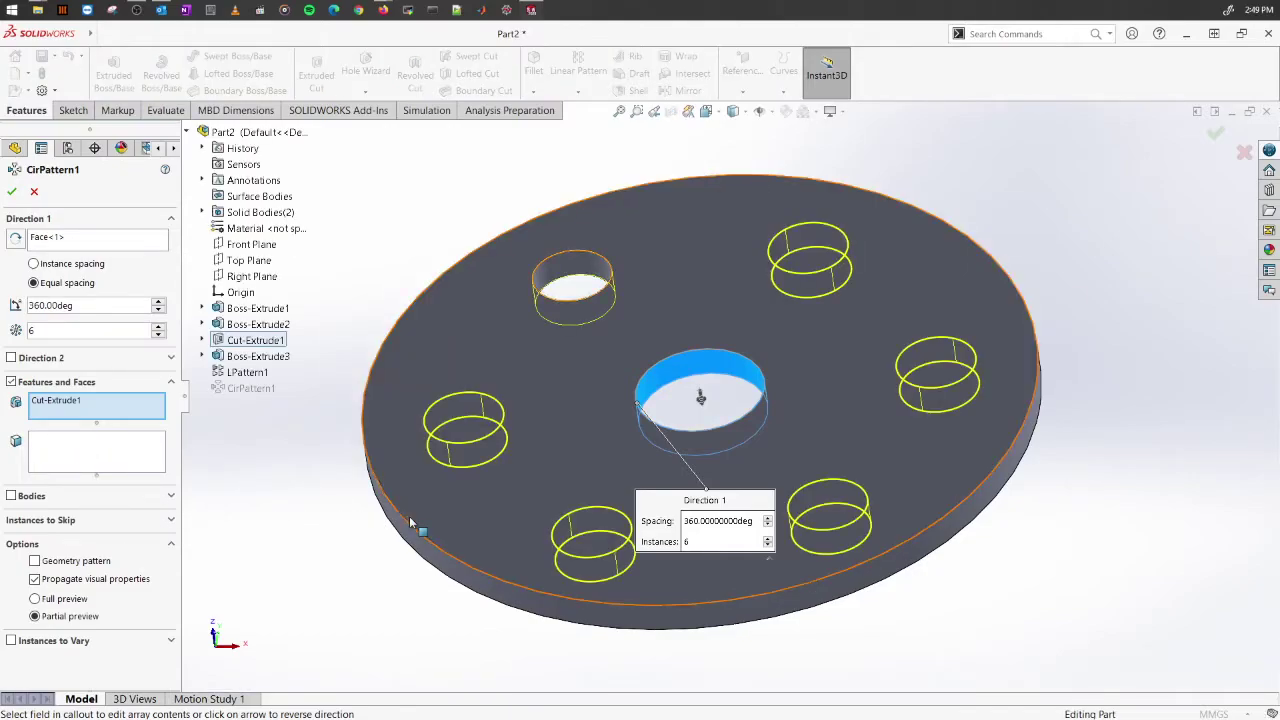
middle_click_drag(918, 446, 880, 447)
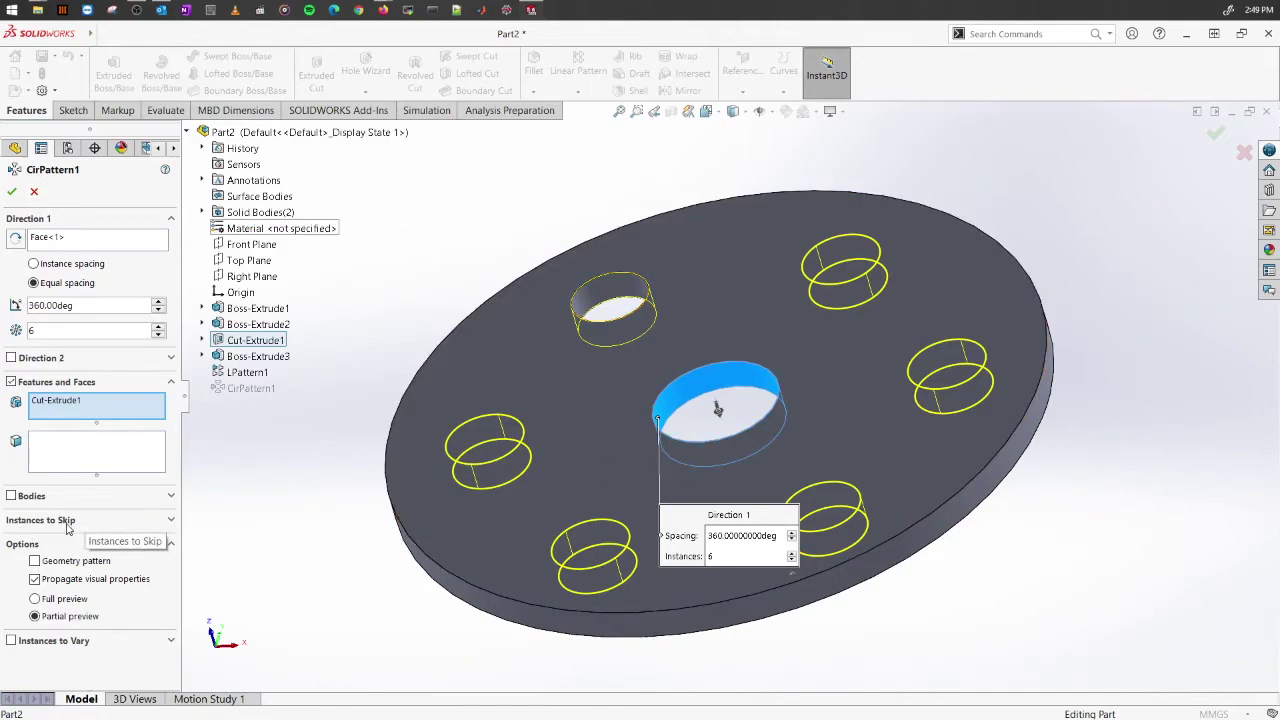
Skip instances 2 and 5 of CirPattern1, leaving four holes, and confirm
left_click(171, 521)
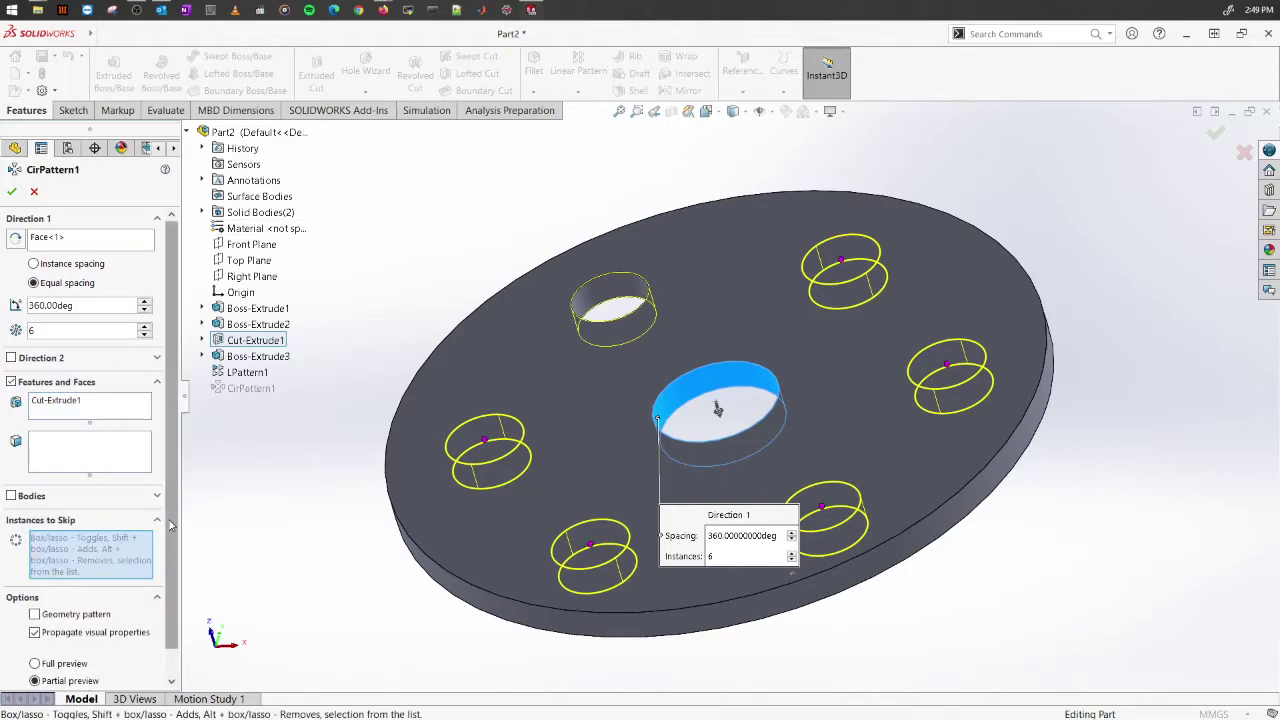
scroll(168, 519, "down", 1)
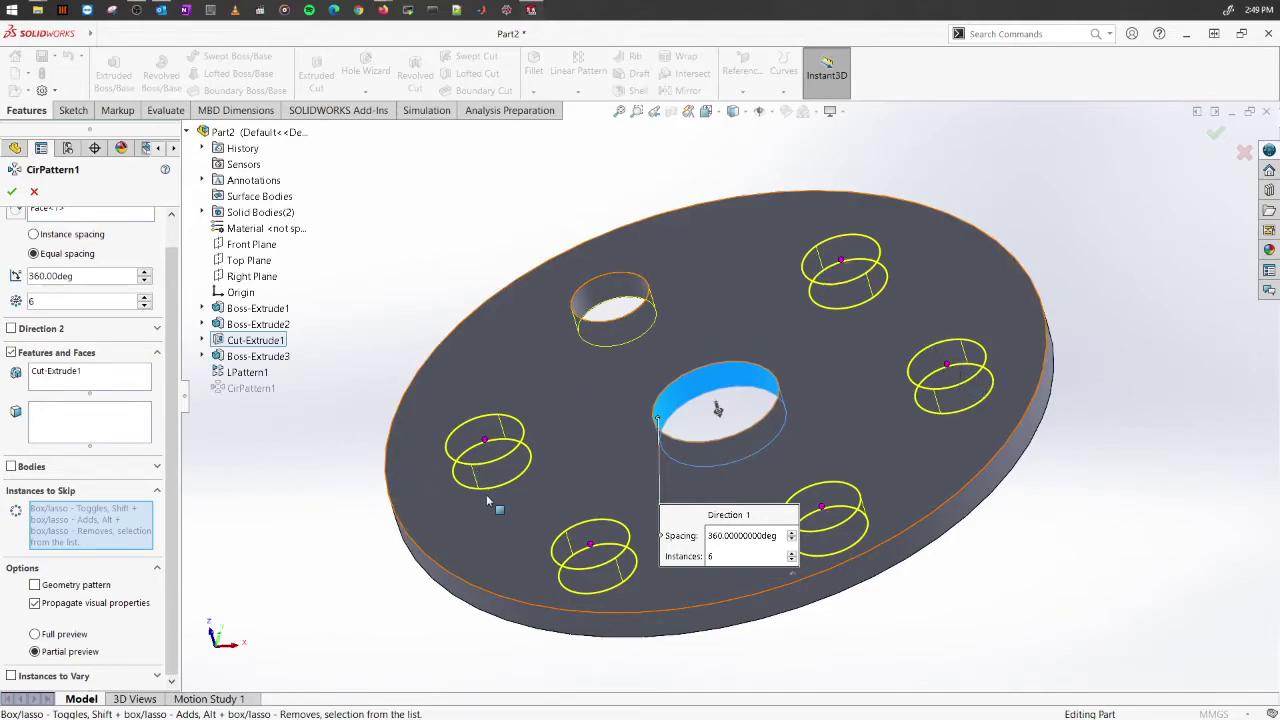
left_click(842, 261)
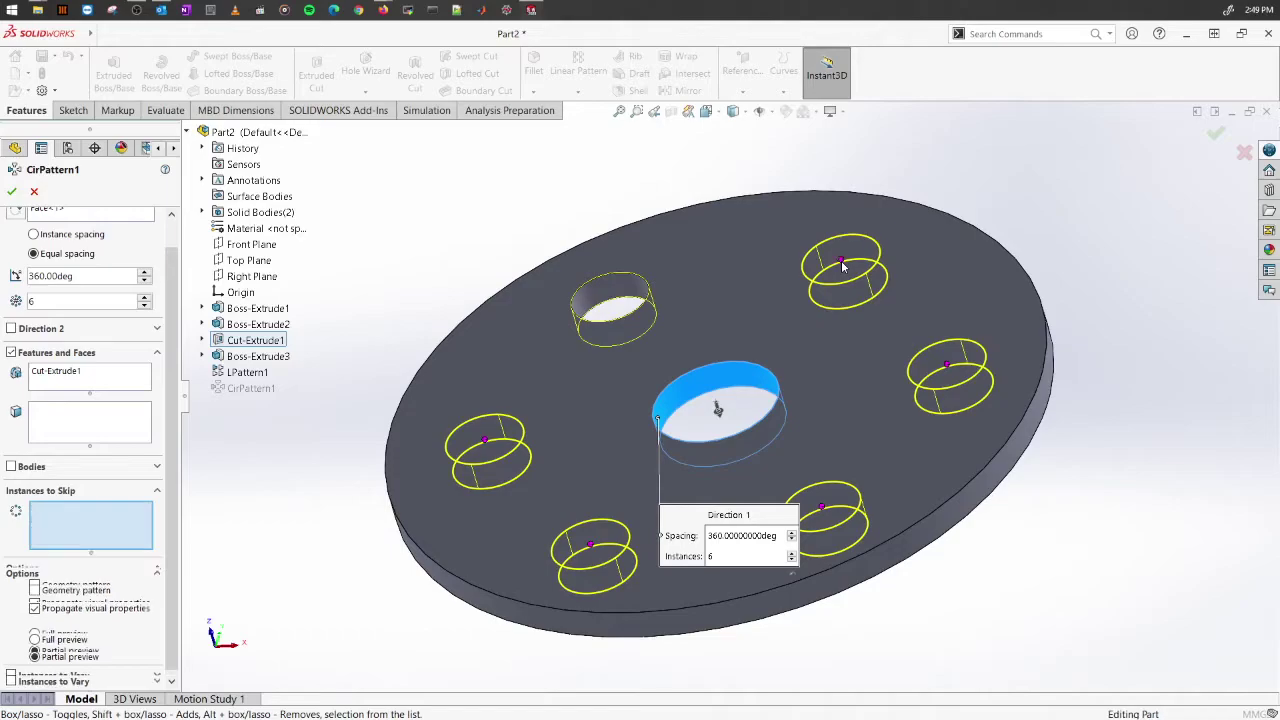
left_click(591, 546)
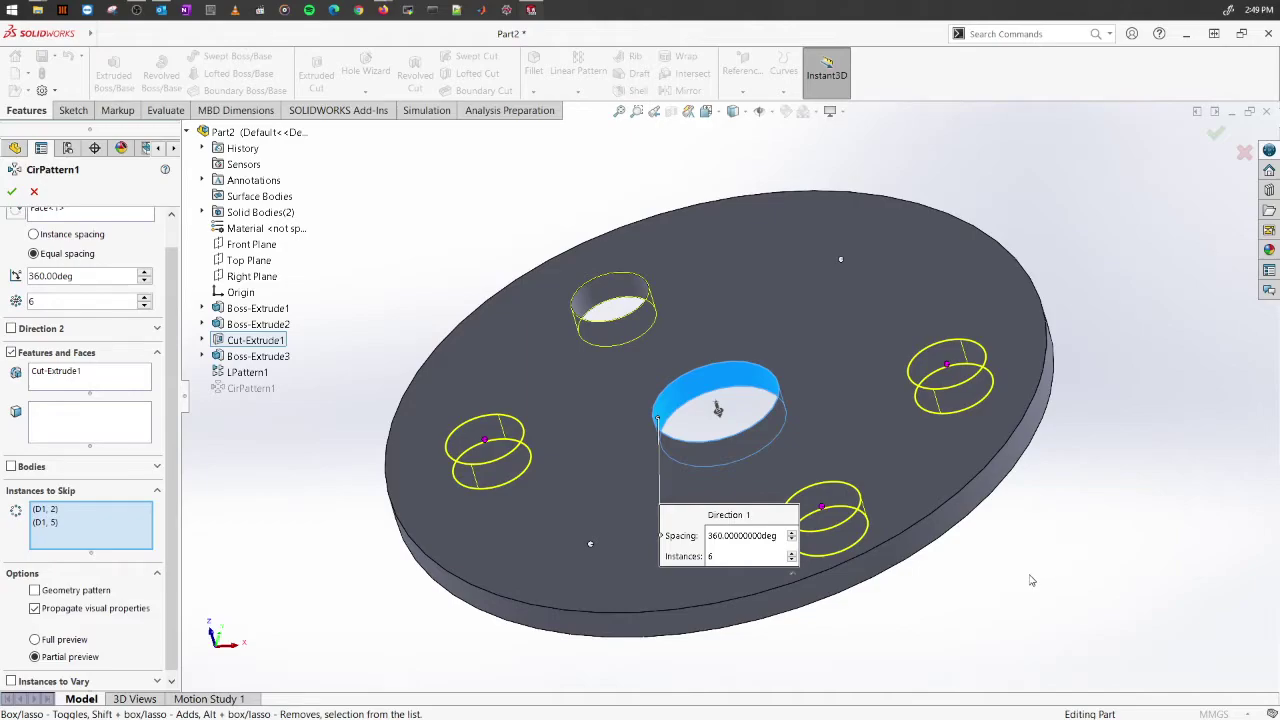
left_click(1216, 133)
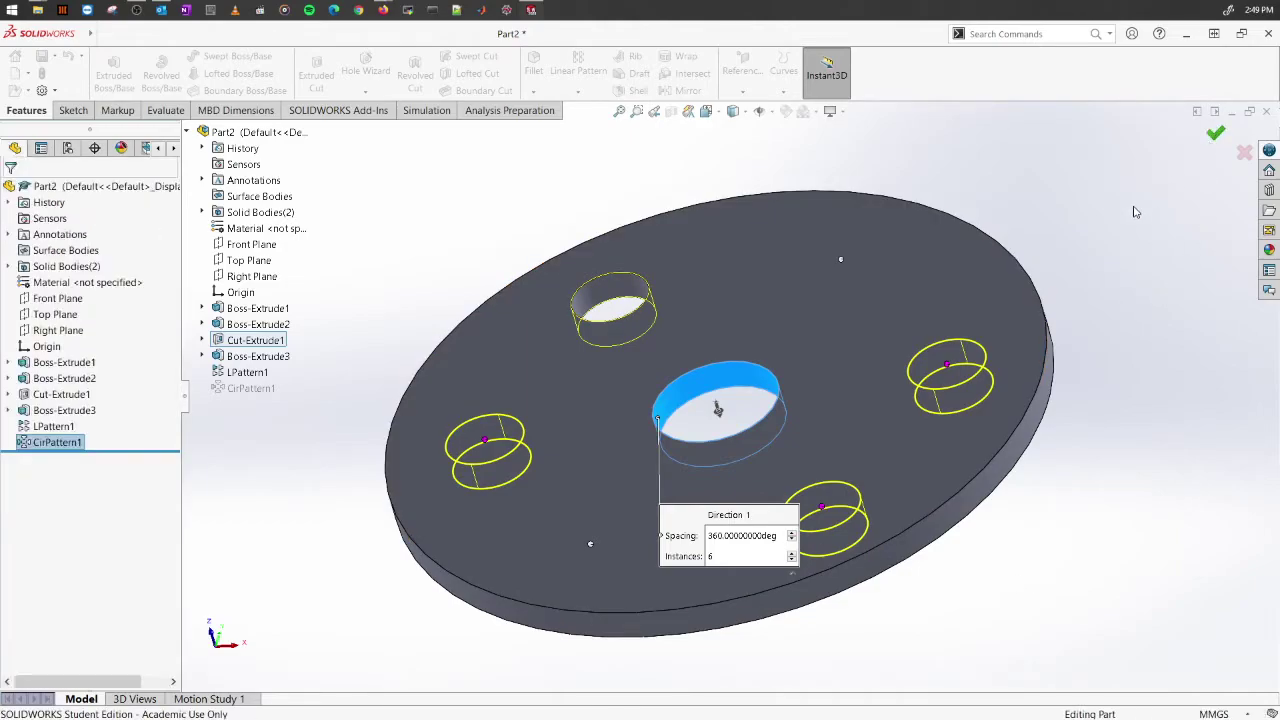
Orbit to a near top-down view and start editing LPattern1
scroll(800, 563, "up", 3)
middle_click_drag(800, 563, 883, 520)
scroll(306, 543, "down", 1)
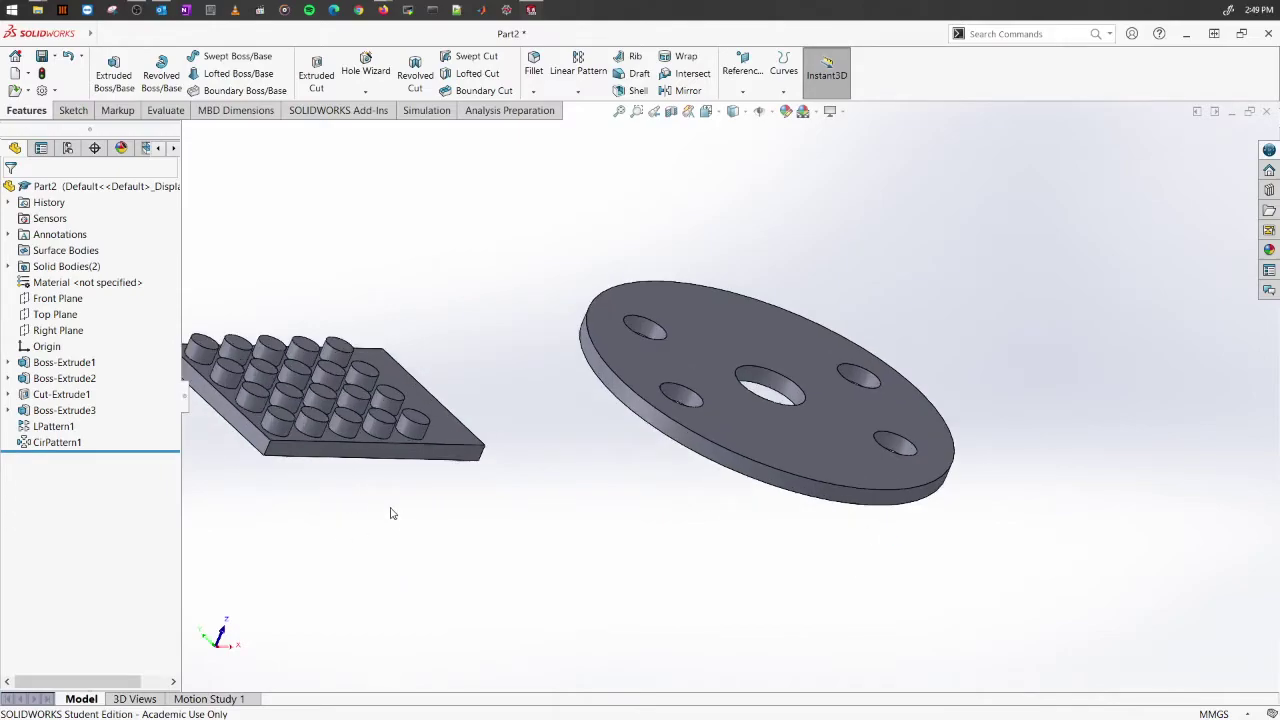
middle_click_drag(392, 513, 403, 346)
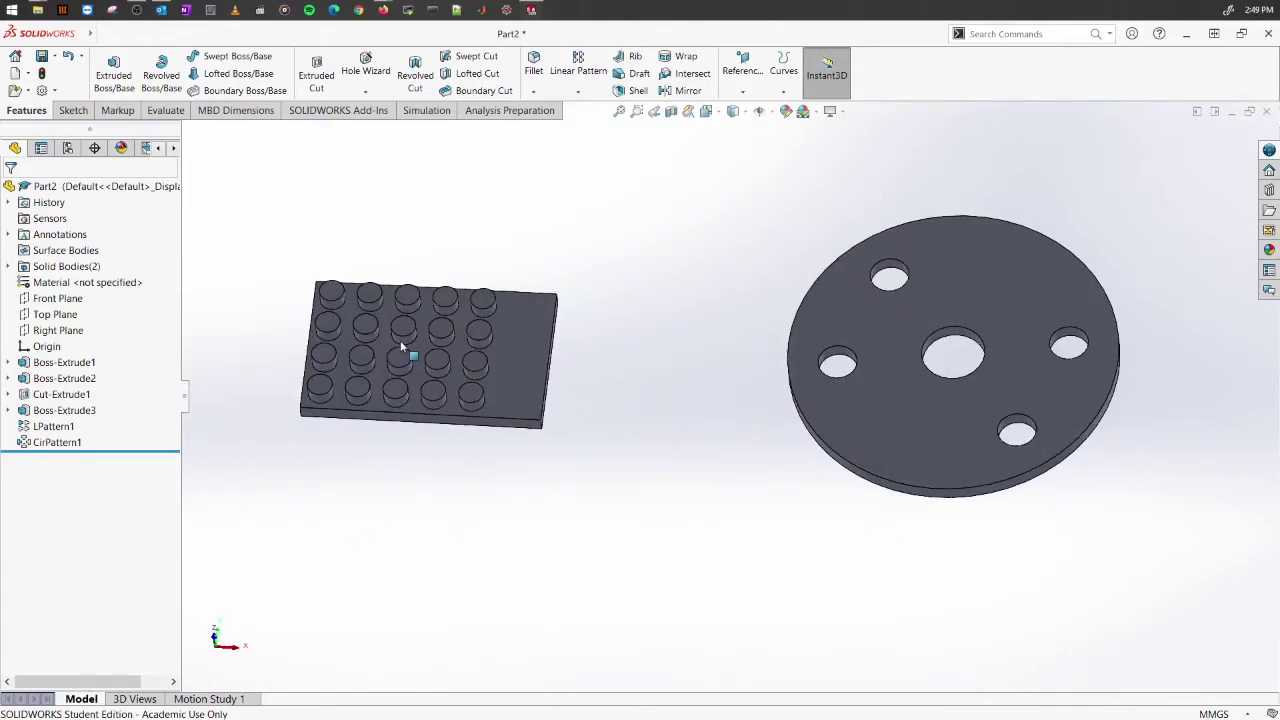
left_click(43, 428)
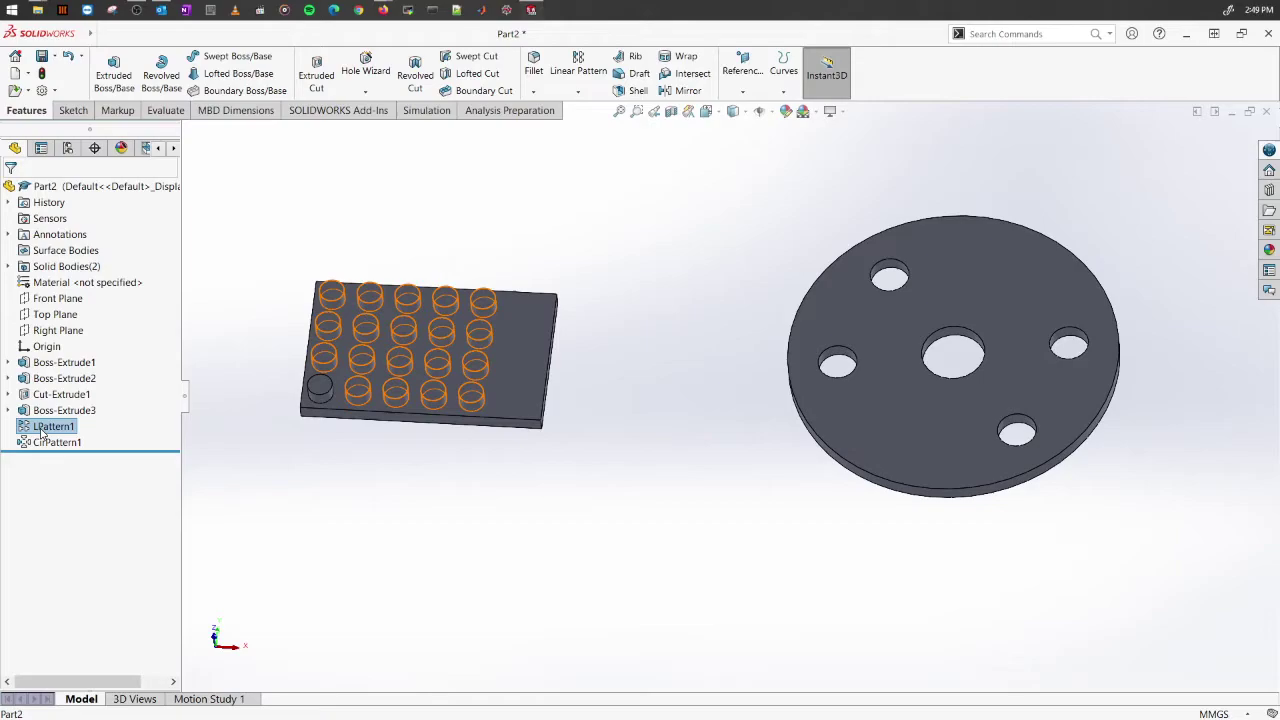
right_click(43, 428)
left_click(99, 504)
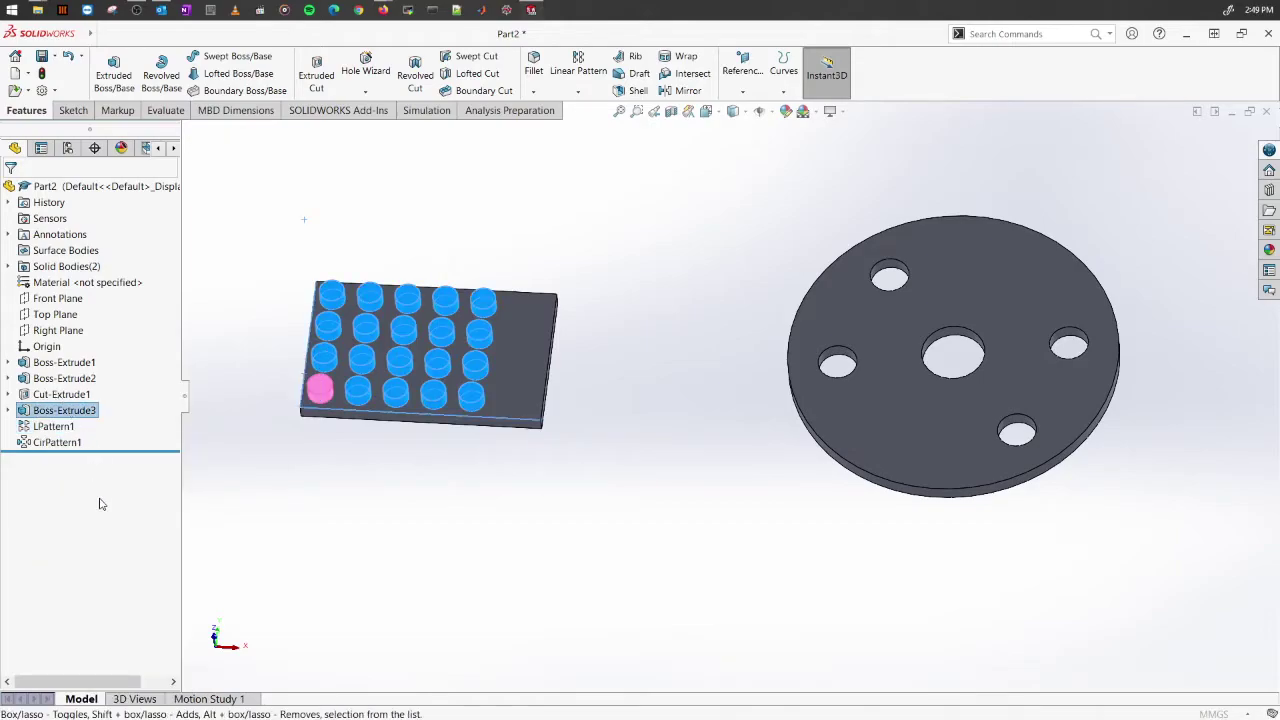
Skip the six interior cylinders in LPattern1, leaving 14 around the border
scroll(120, 515, "down", 4)
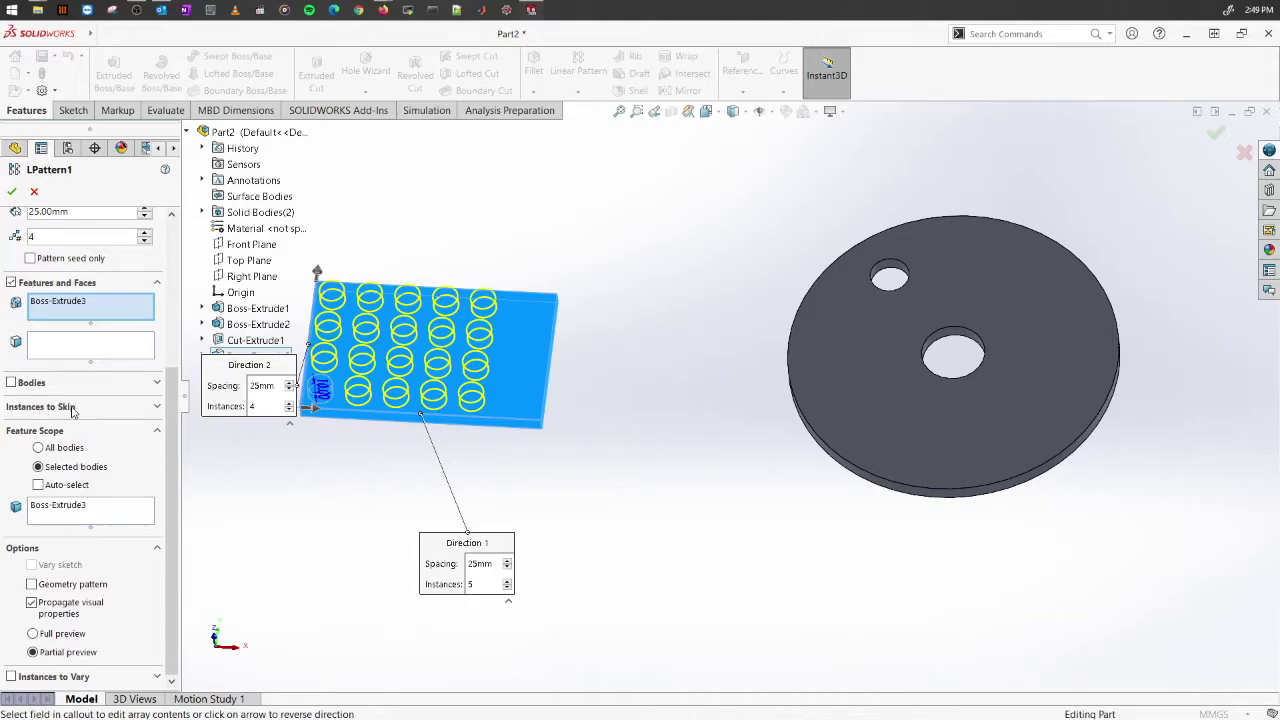
left_click(158, 408)
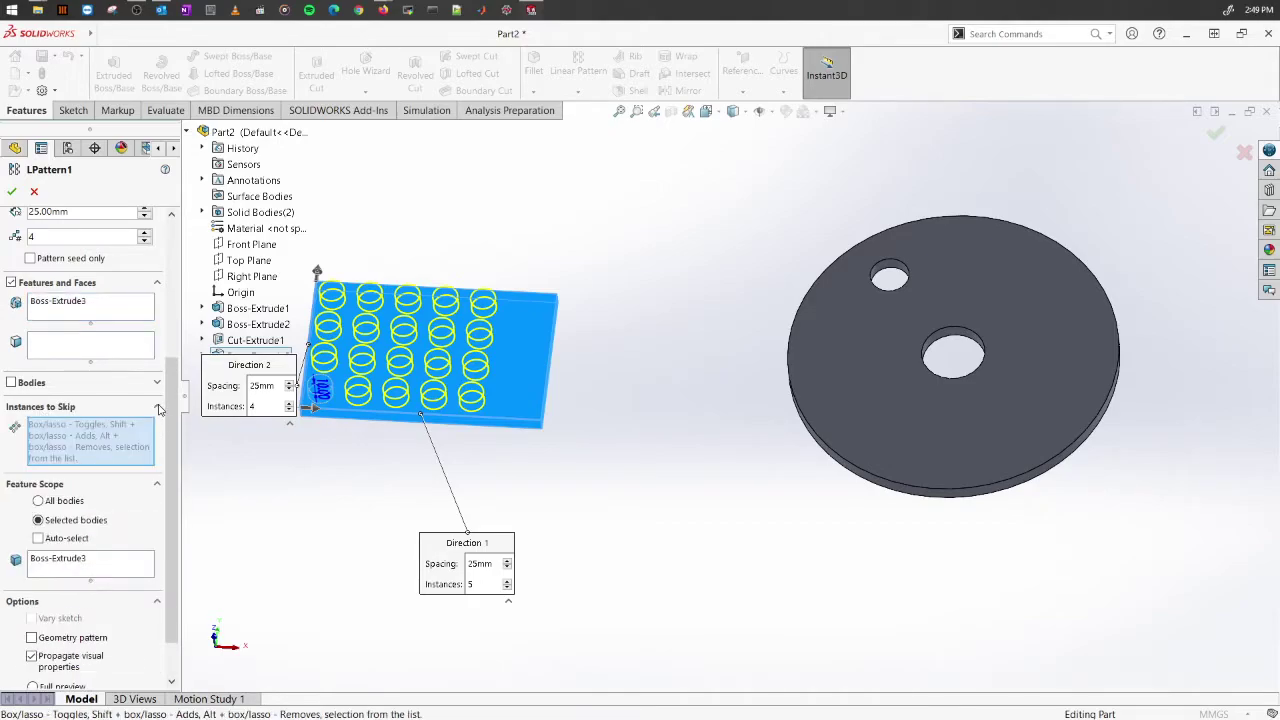
scroll(480, 345, "down", 3)
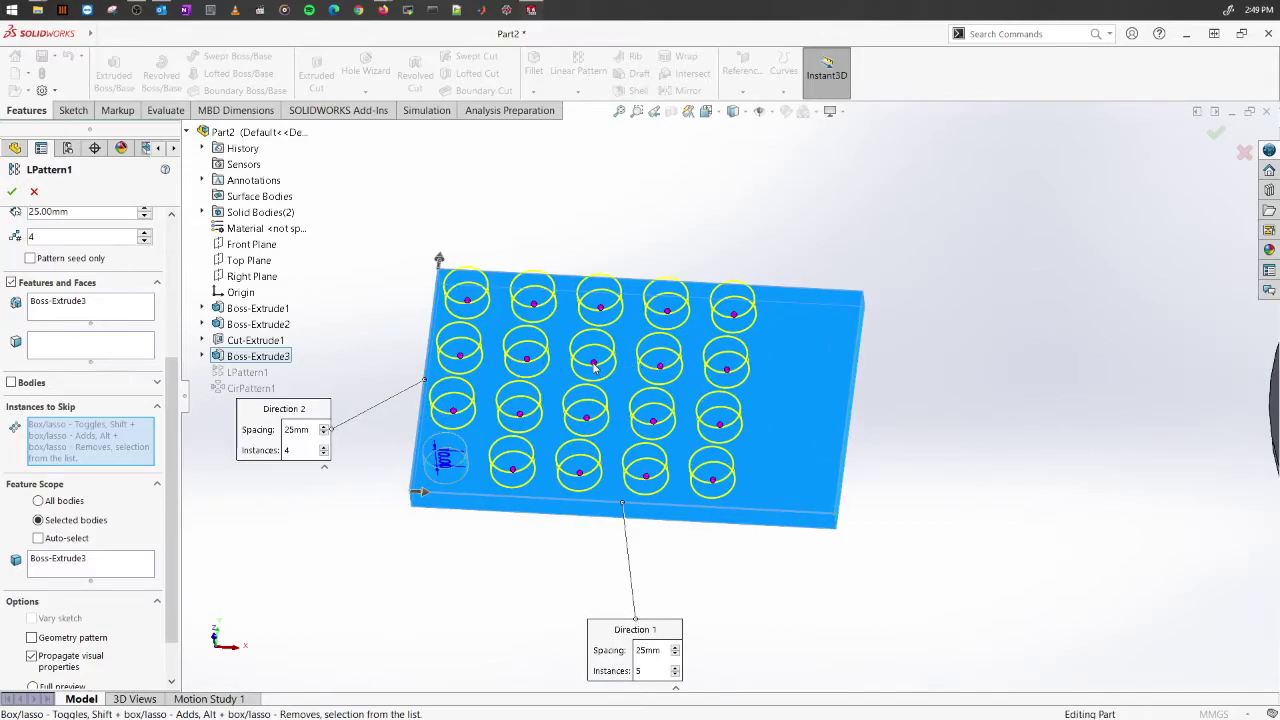
left_click(593, 363)
left_click(527, 359)
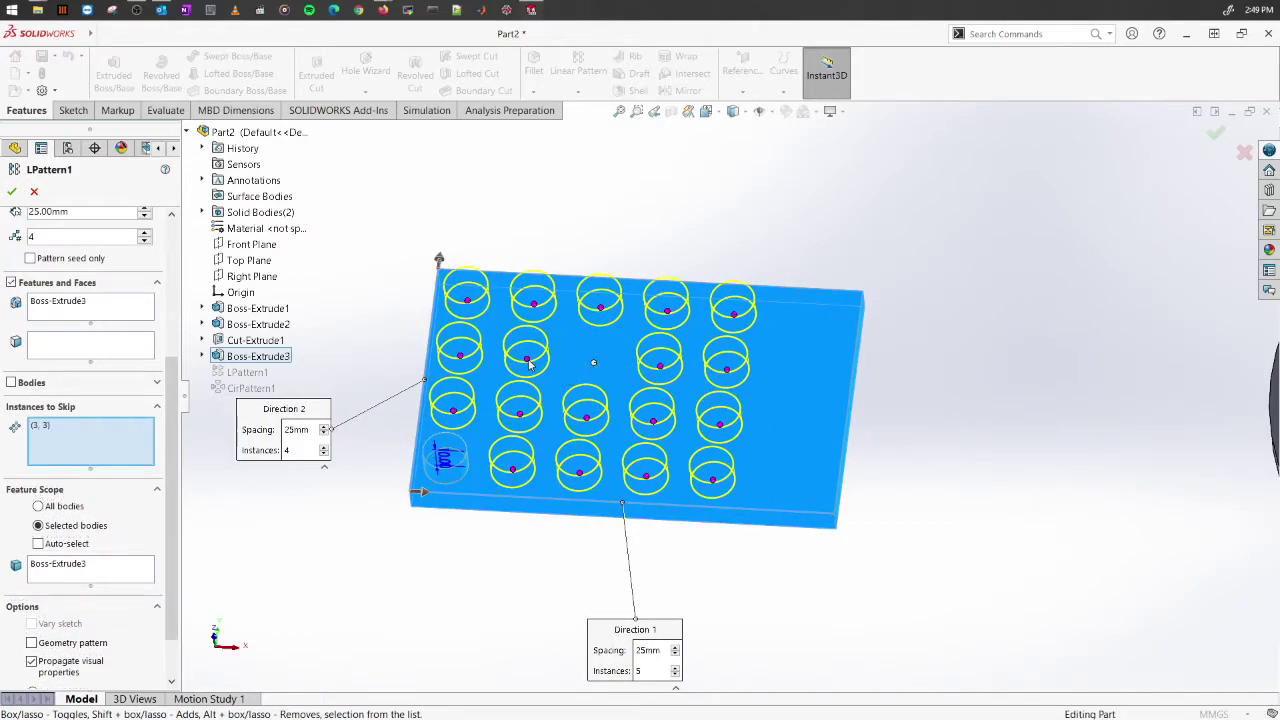
left_click(520, 418)
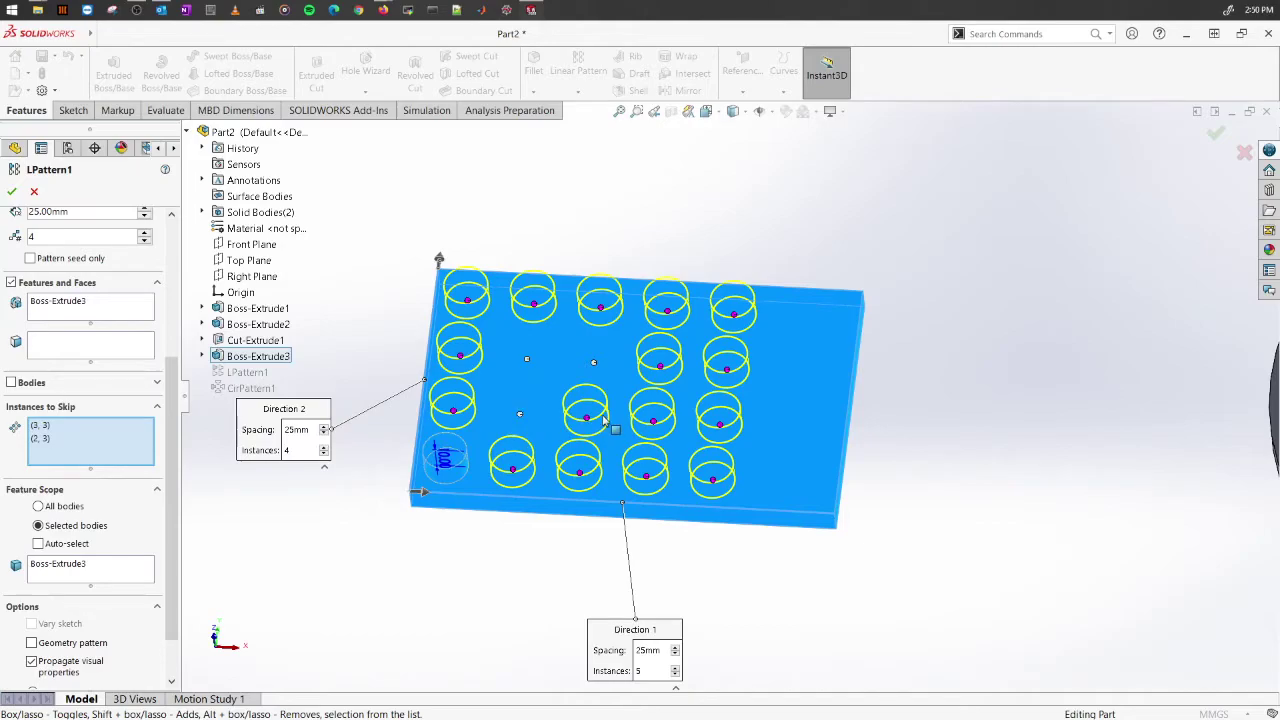
left_click(587, 421)
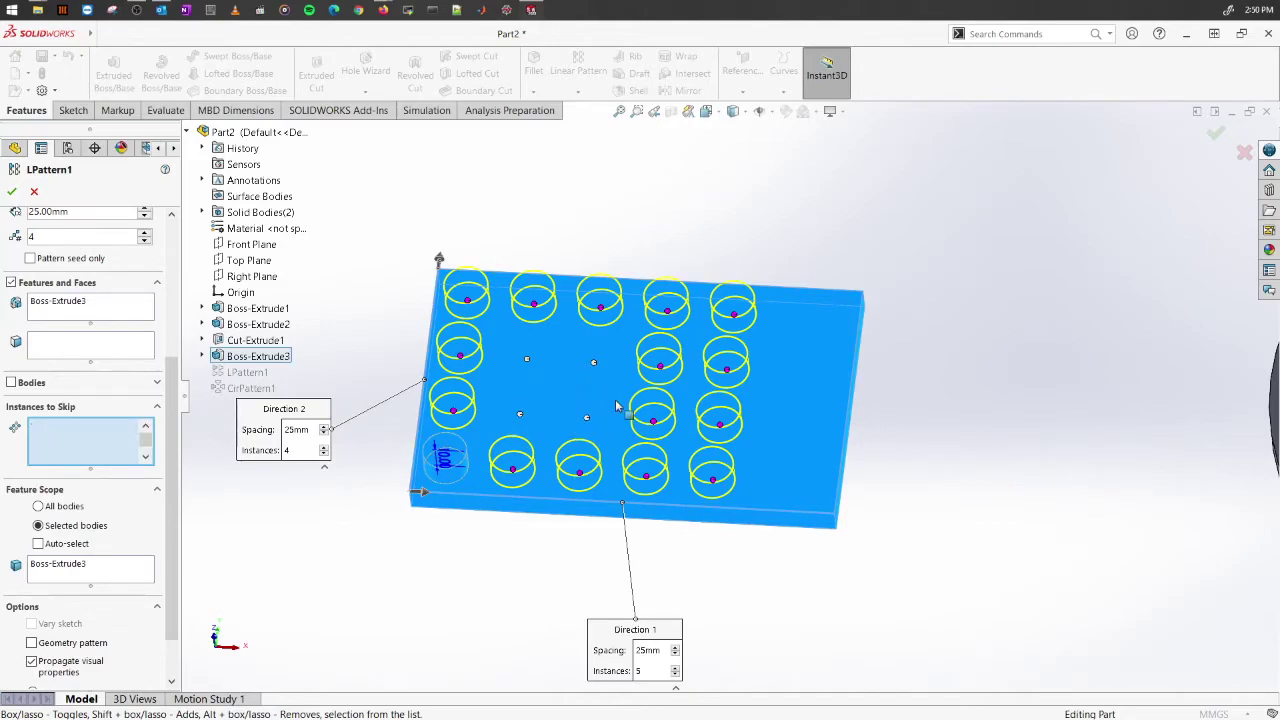
left_click(662, 370)
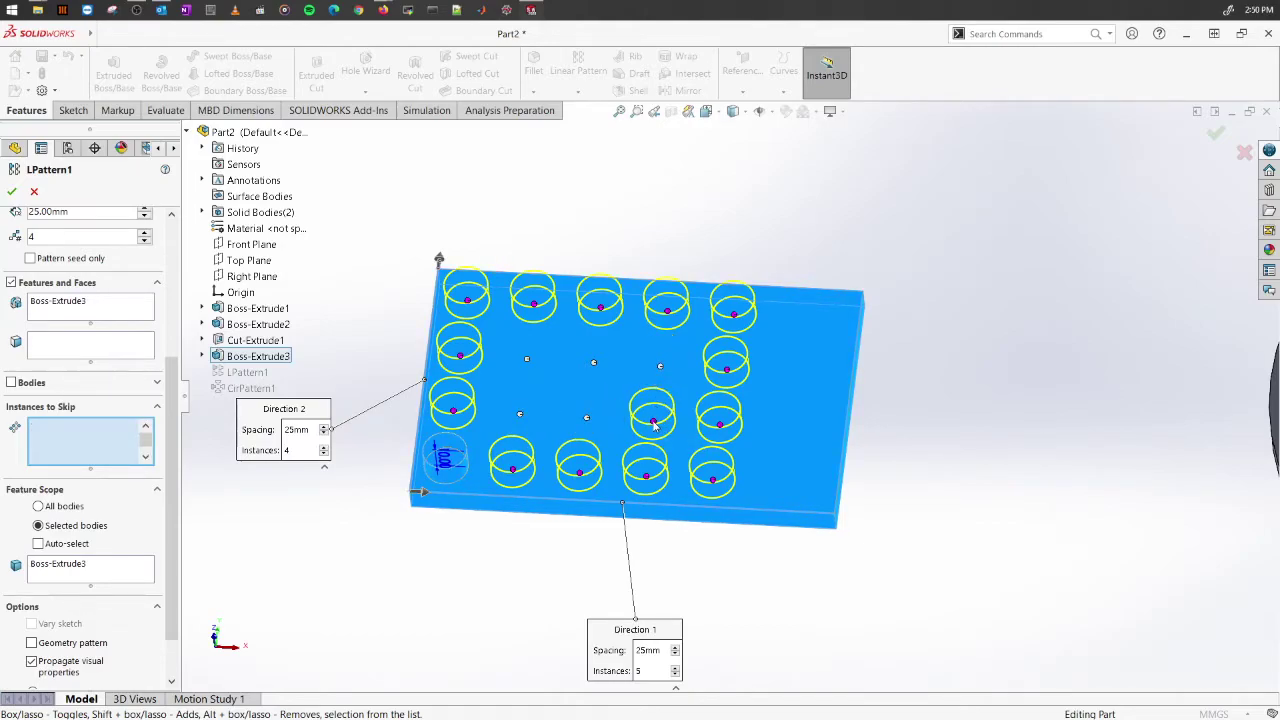
left_click(655, 423)
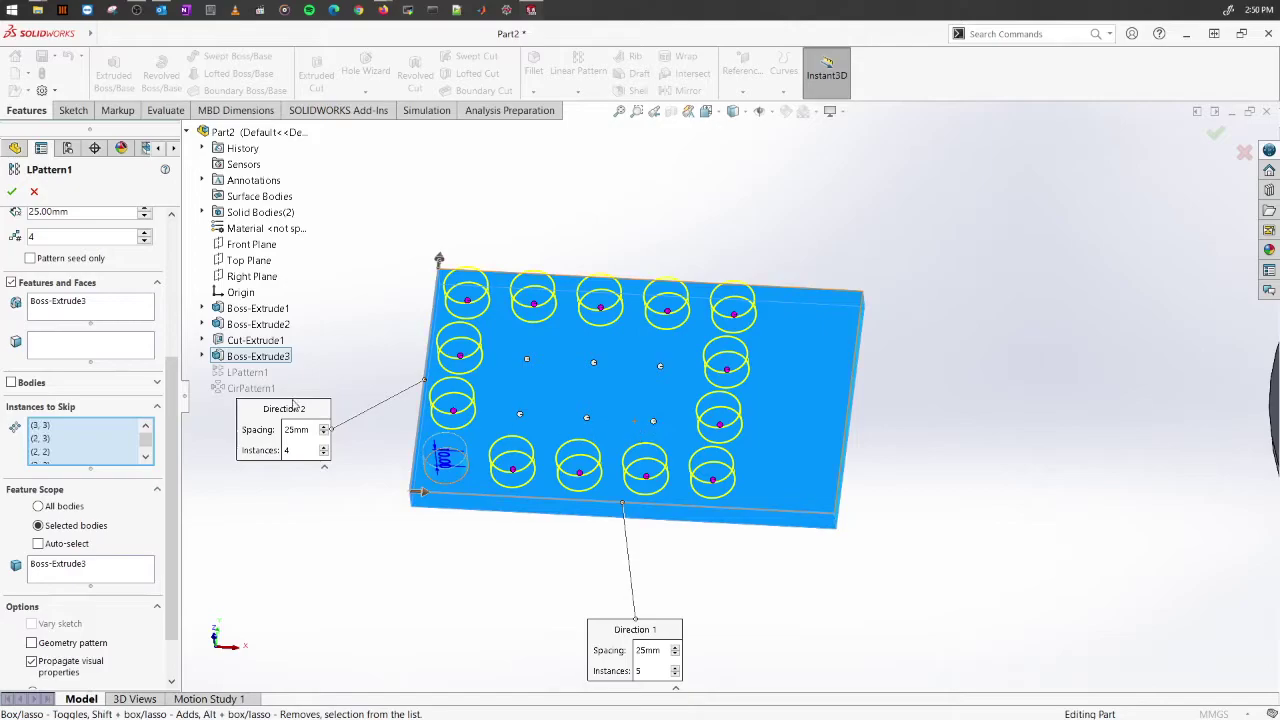
left_click(11, 191)
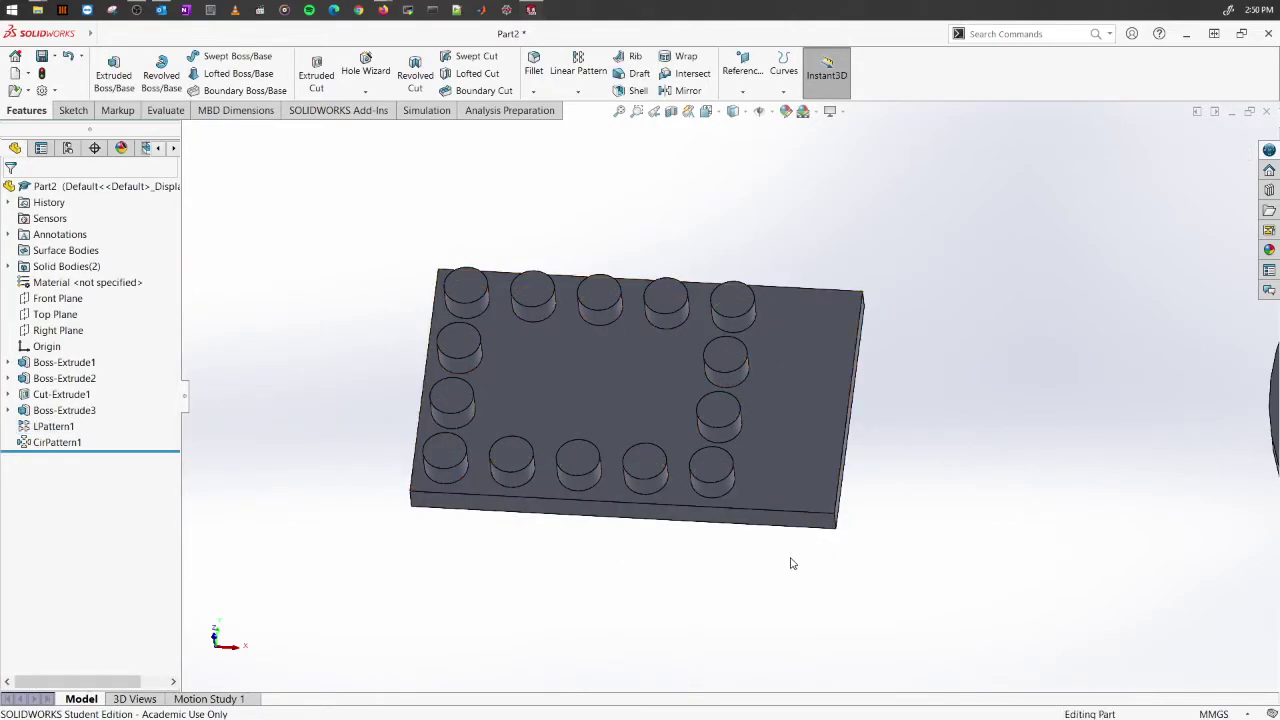
scroll(790, 564, "down", 4)
middle_click_drag(791, 506, 968, 181)
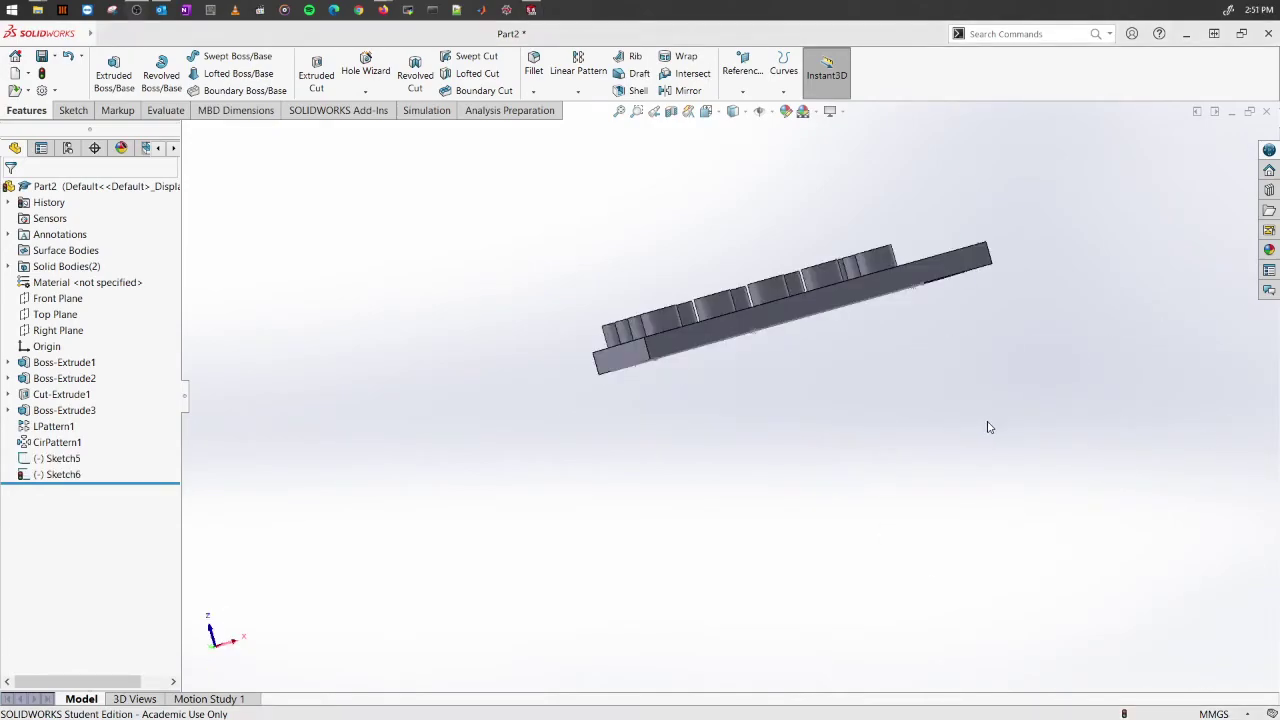
middle_click_drag(803, 474, 866, 326)
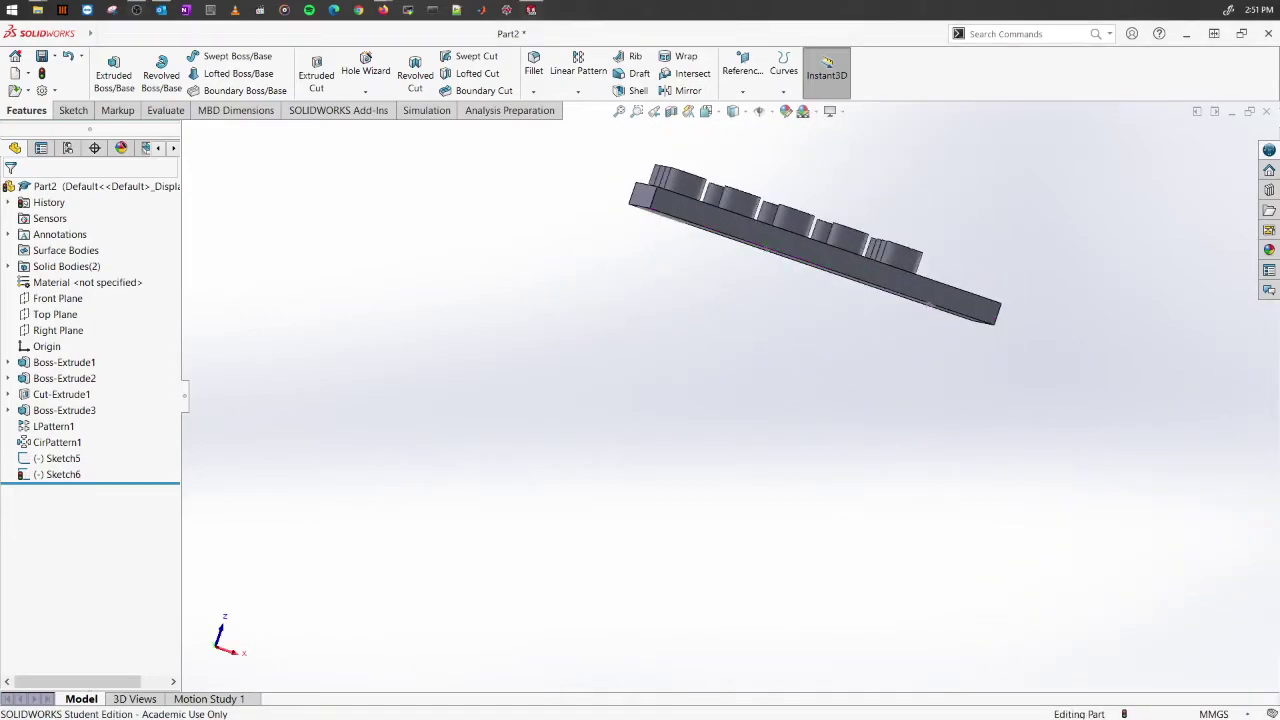
left_click(50, 458)
Delete Sketch5 and Sketch6 with Yes to All, then reorient to the plate's broad face
left_click(58, 474, "ctrl")
right_click(62, 476)
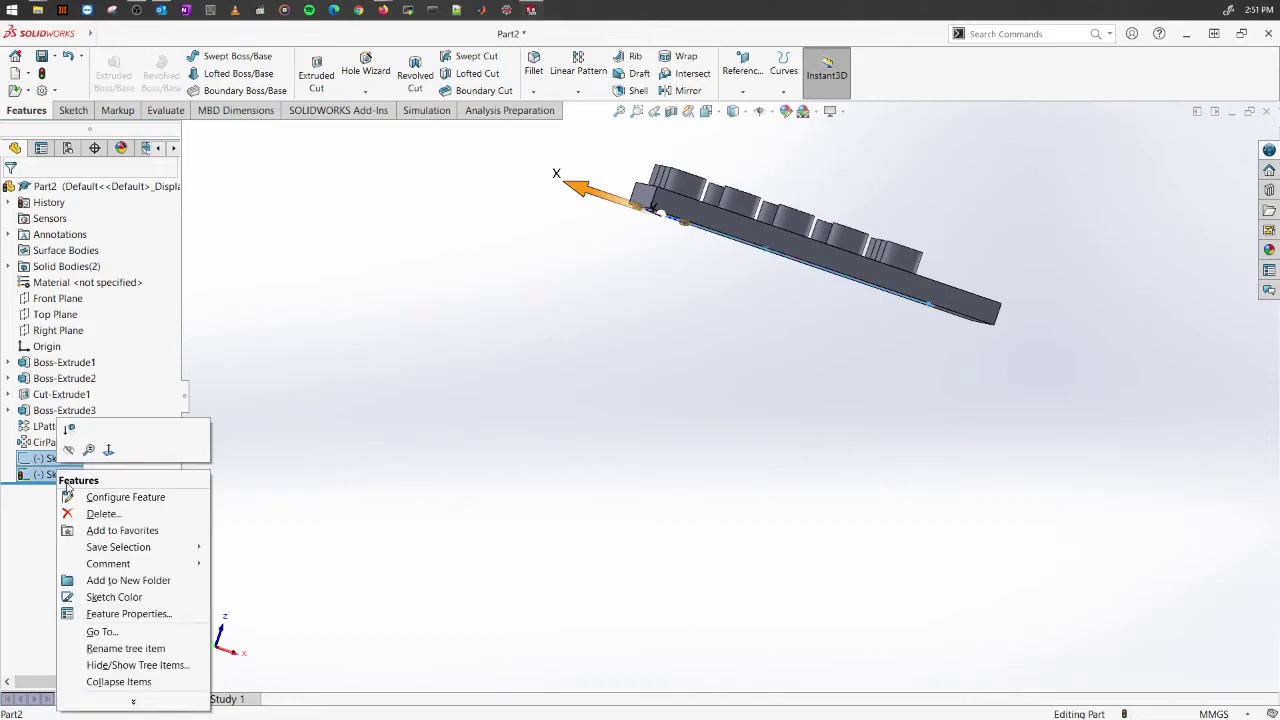
left_click(112, 514)
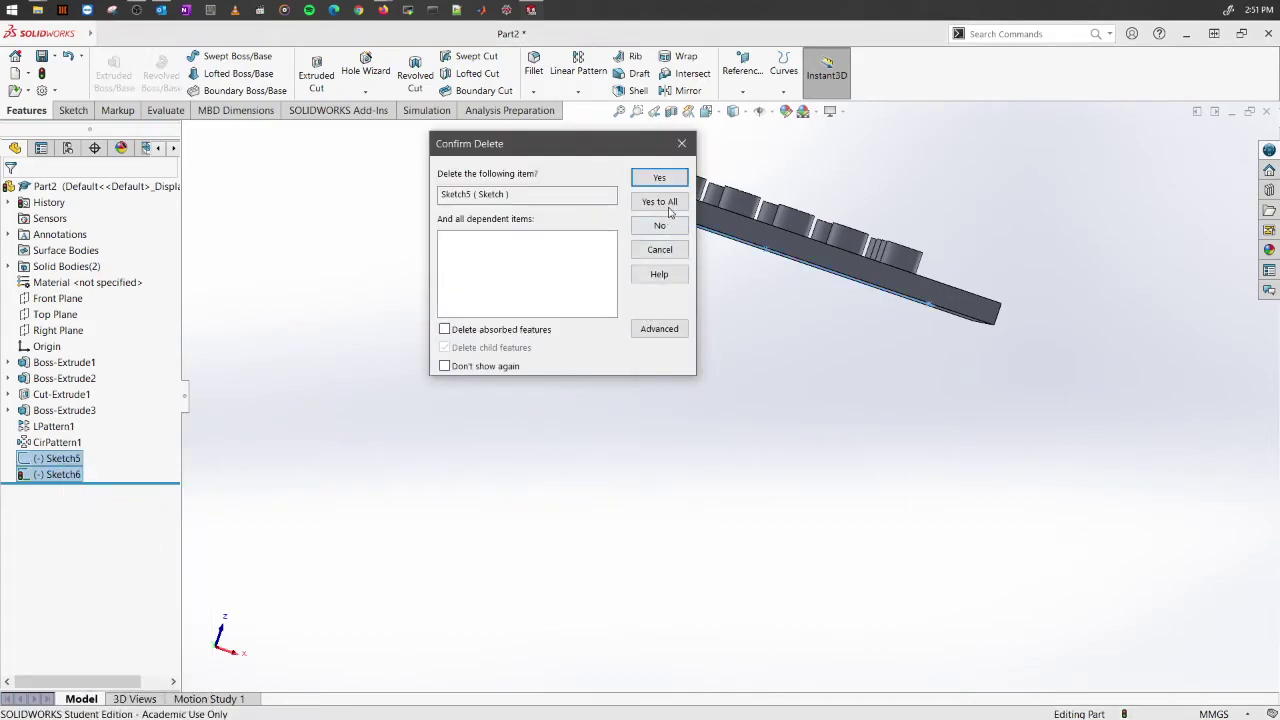
left_click(666, 204)
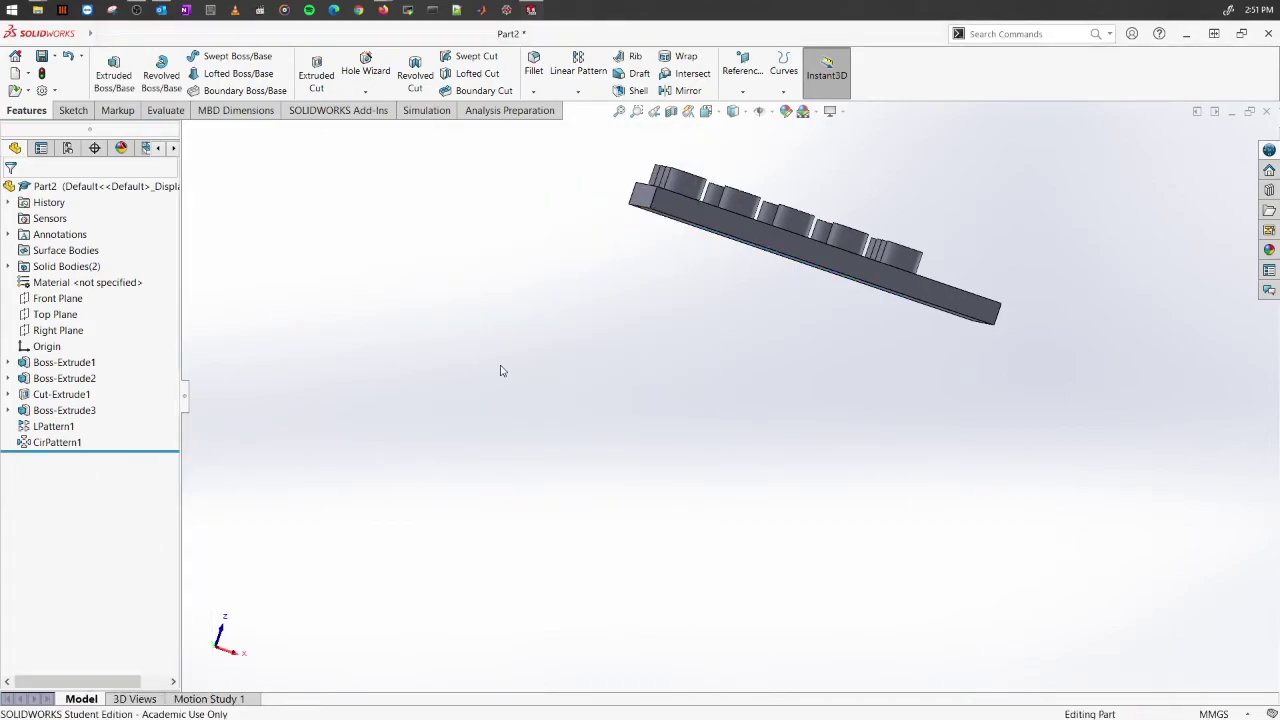
middle_click_drag(748, 379, 812, 339)
scroll(914, 343, "down", 3)
scroll(949, 335, "up", 3)
middle_click_drag(951, 334, 586, 325)
Sketch a pentagon on the plate's face near its lower-left corner
left_click(589, 396)
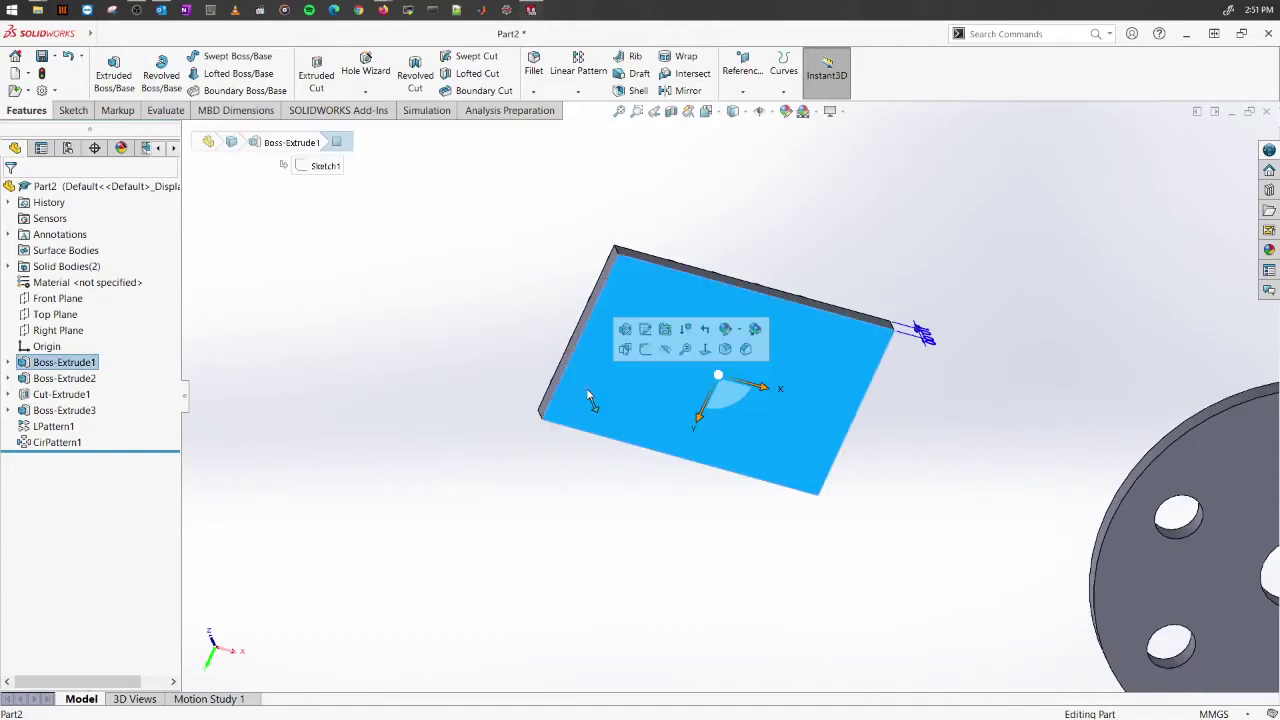
left_click(648, 350)
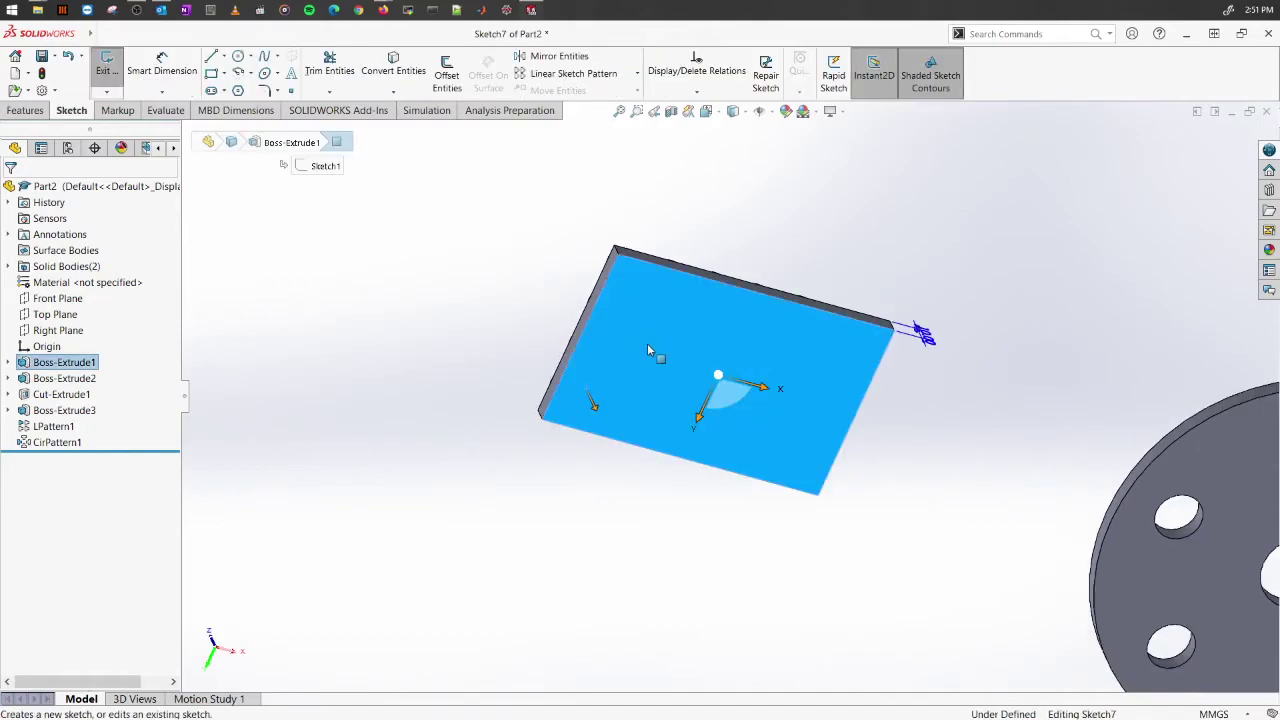
left_click(238, 91)
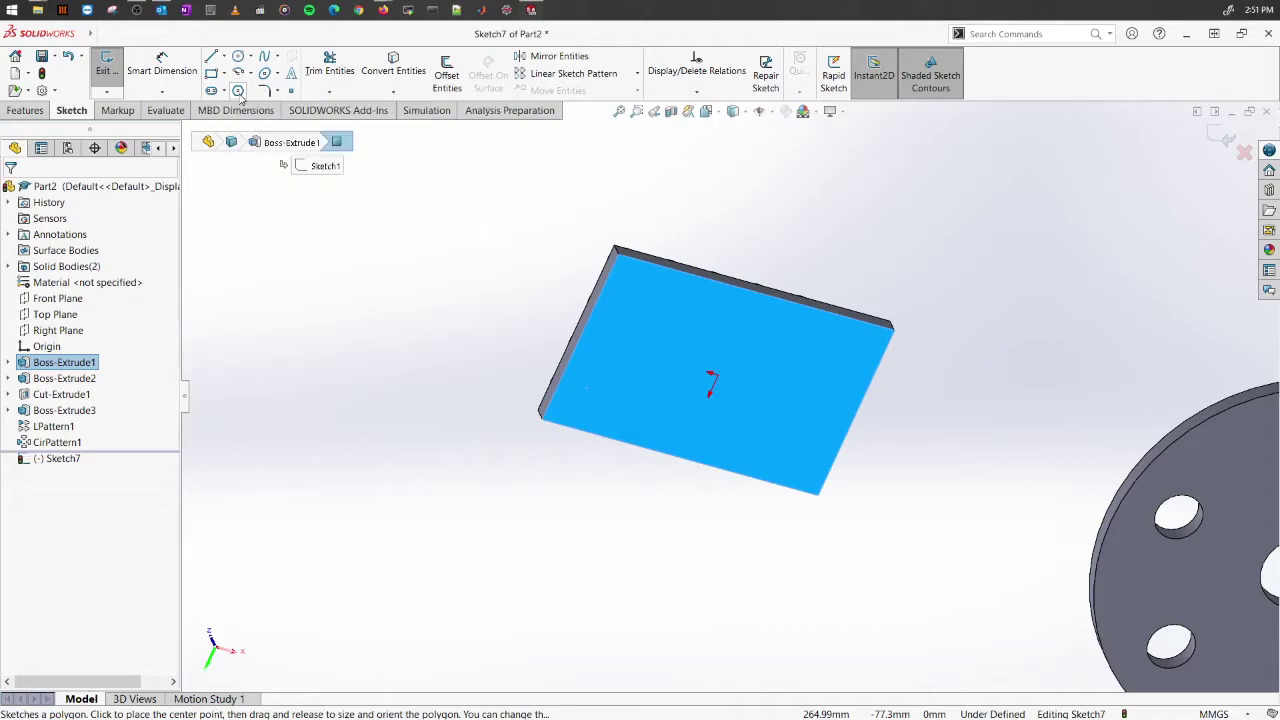
left_click(577, 406)
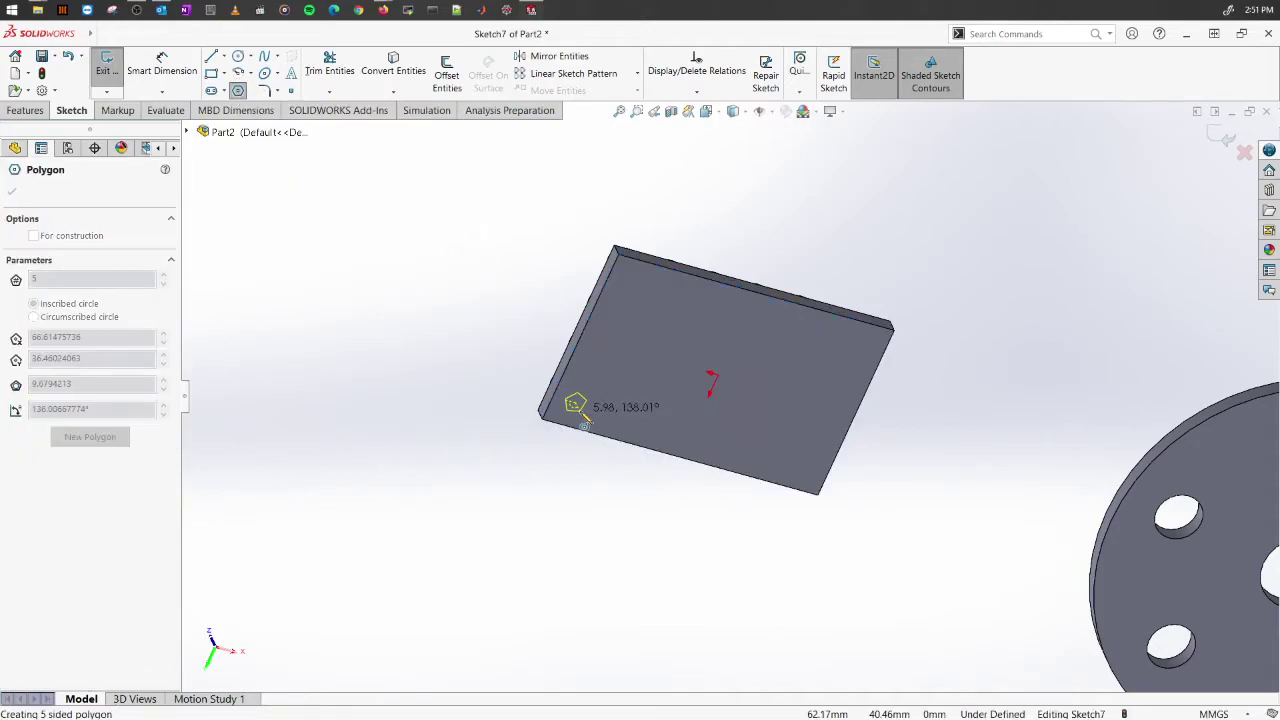
left_click(575, 425)
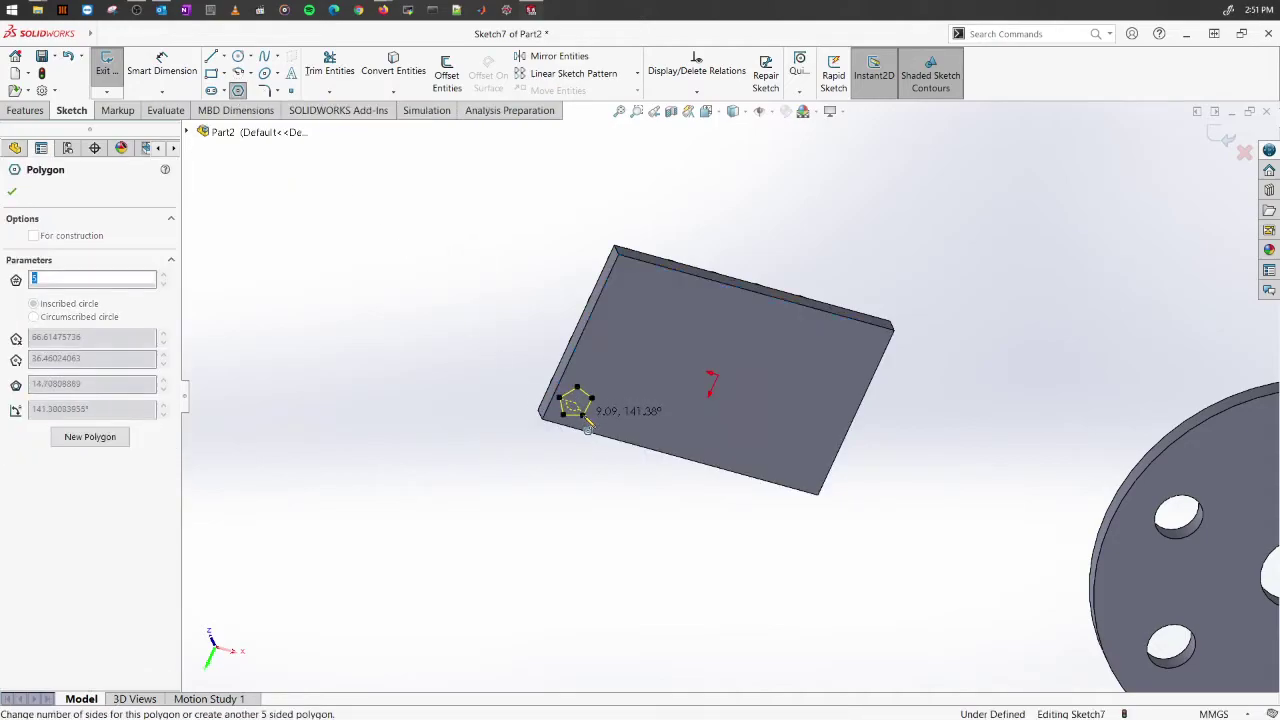
Extrude the pentagon into a 10 mm boss, Boss-Extrude5
left_click(38, 111)
left_click(133, 78)
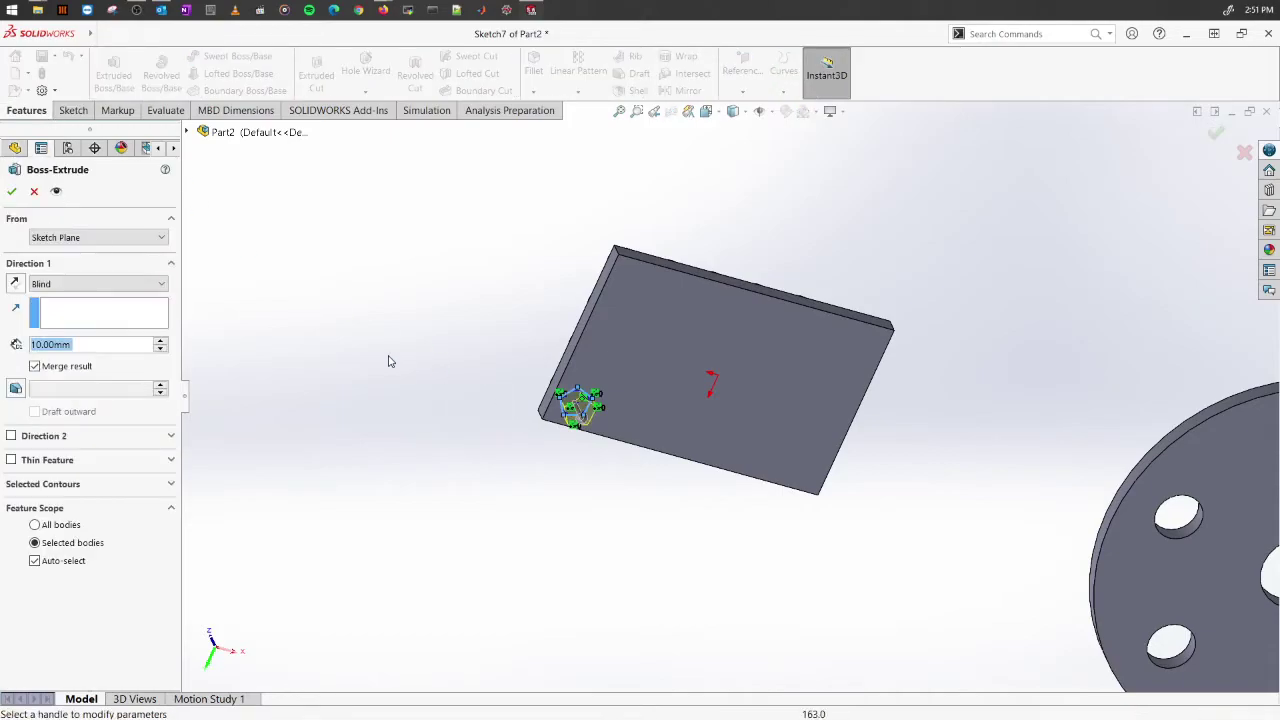
left_click(12, 190)
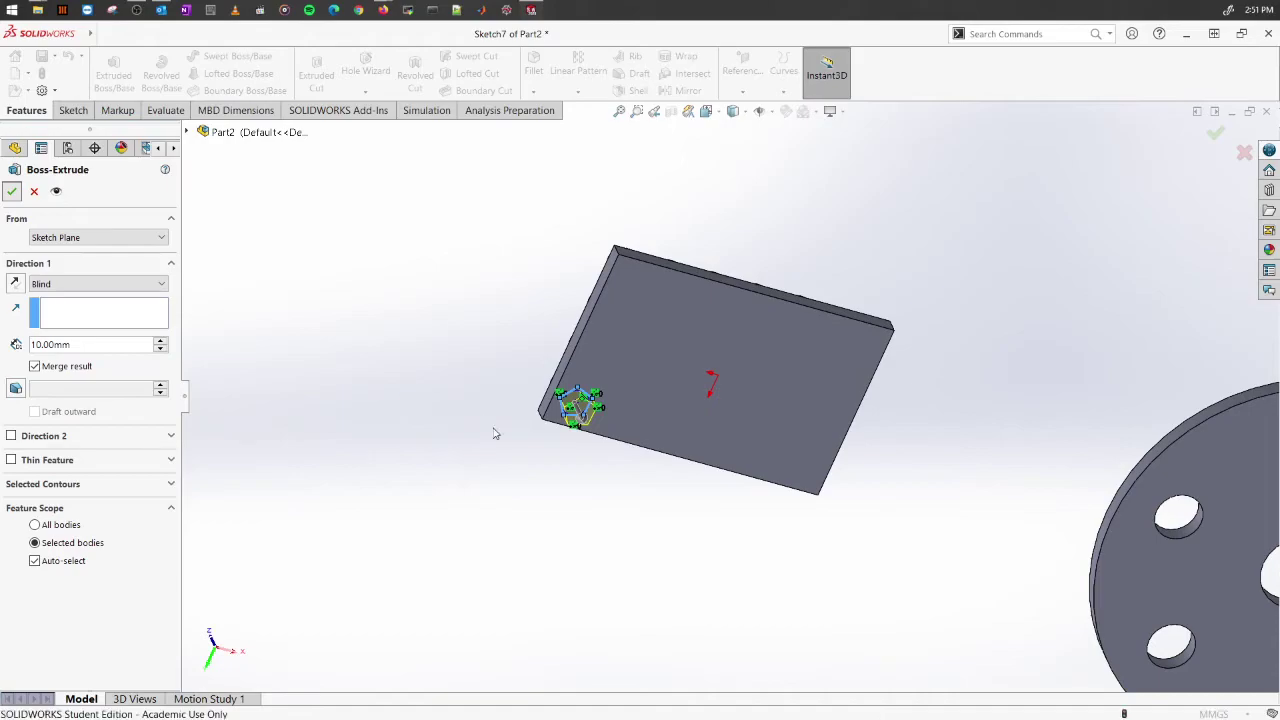
middle_click_drag(852, 408, 840, 305)
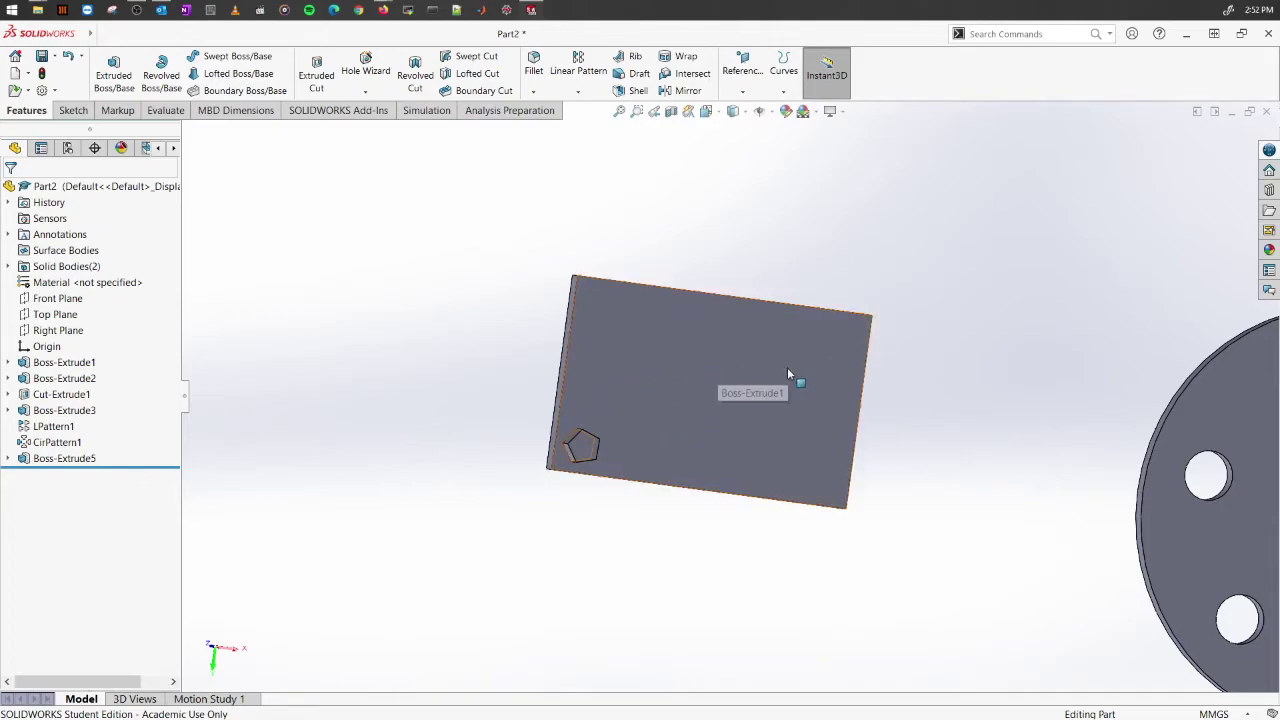
Sketch a four-point wavy spline (Sketch8) from the pentagon's vertex to the plate's upper right
middle_click_drag(934, 306, 883, 349)
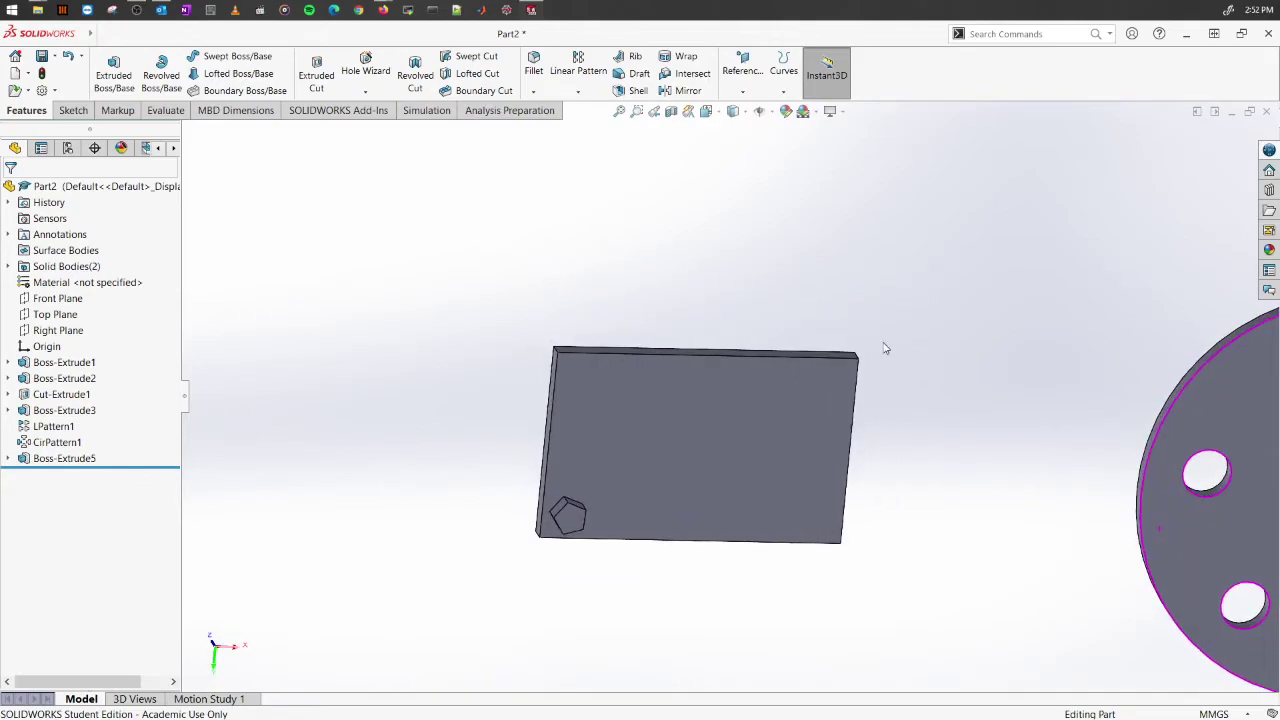
right_click(620, 418)
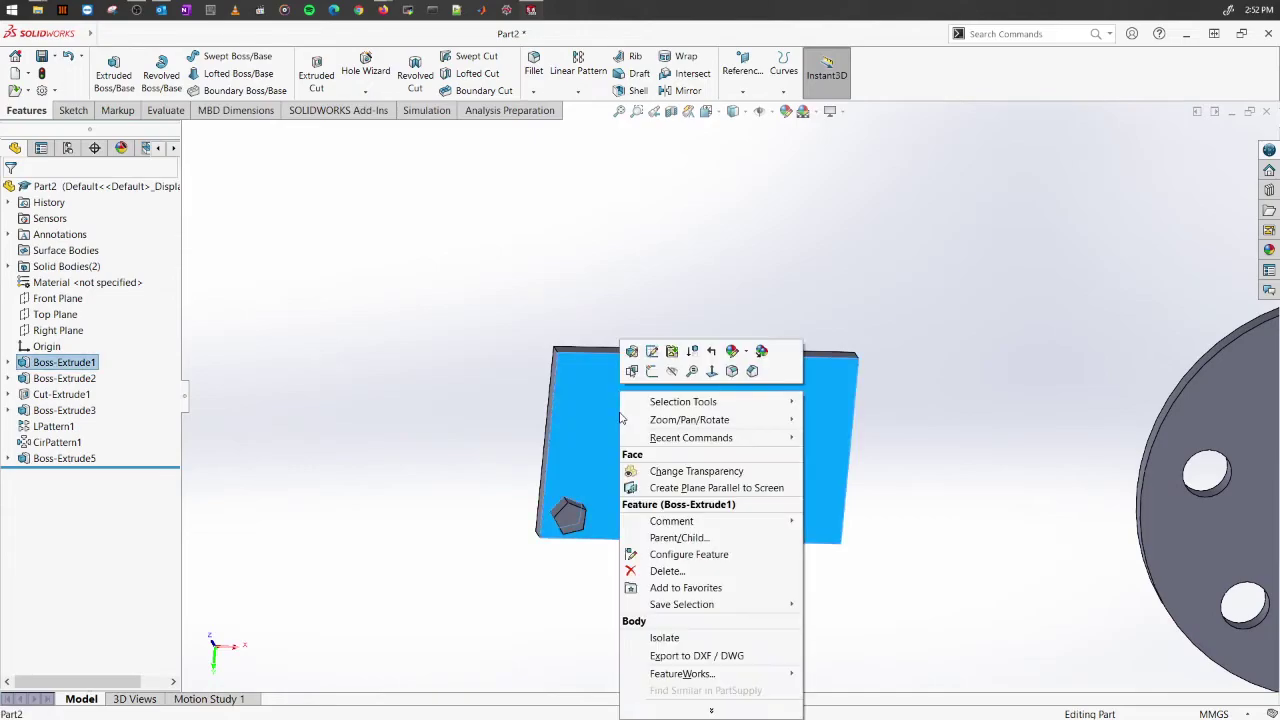
left_click(651, 372)
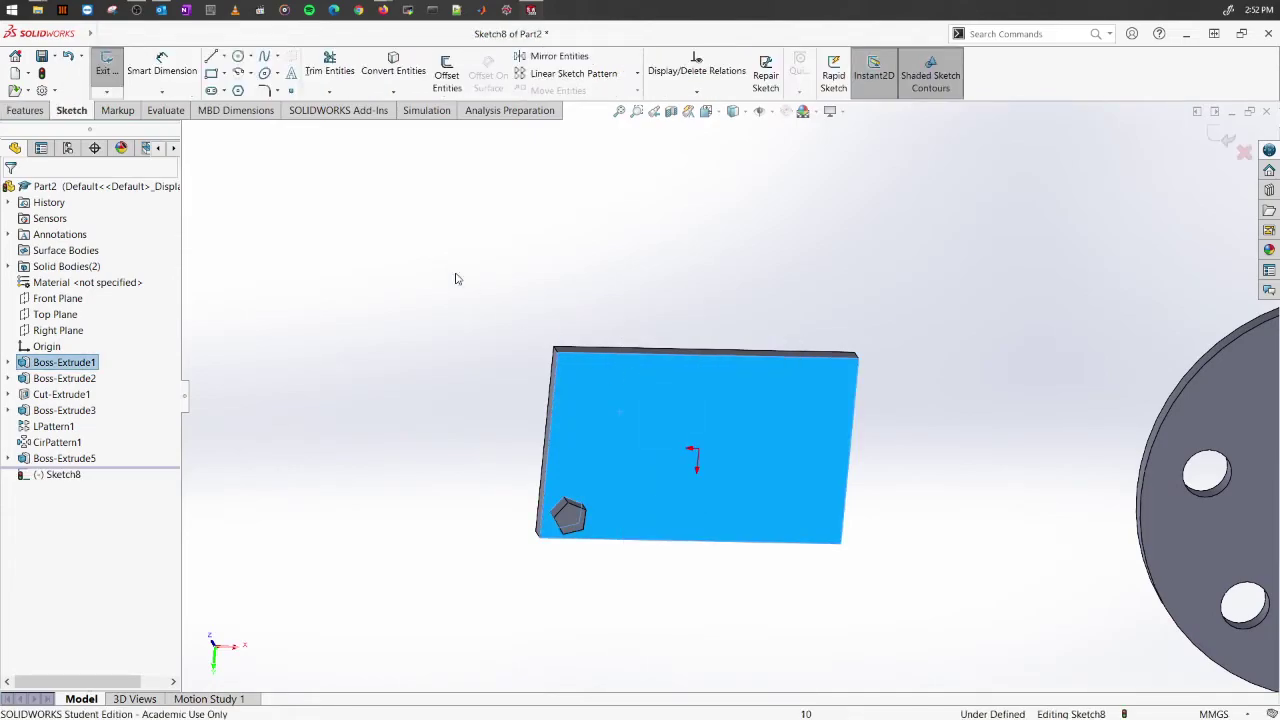
left_click(264, 56)
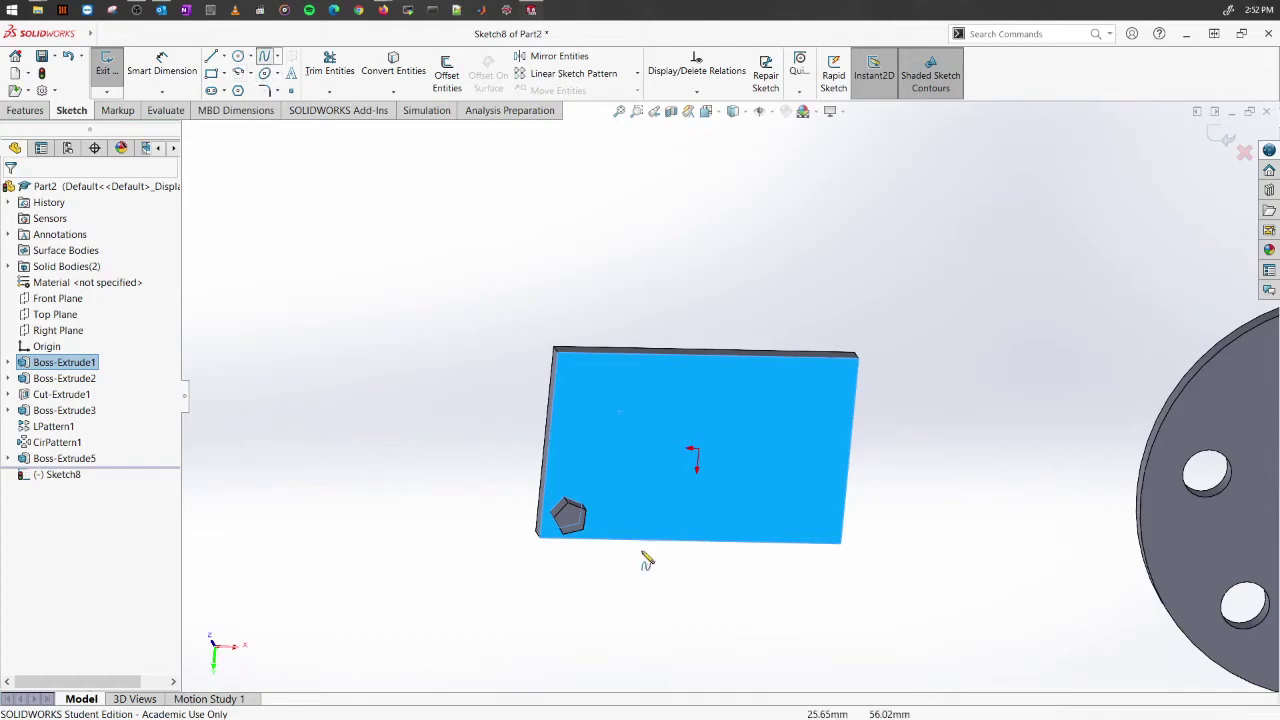
left_click(571, 500)
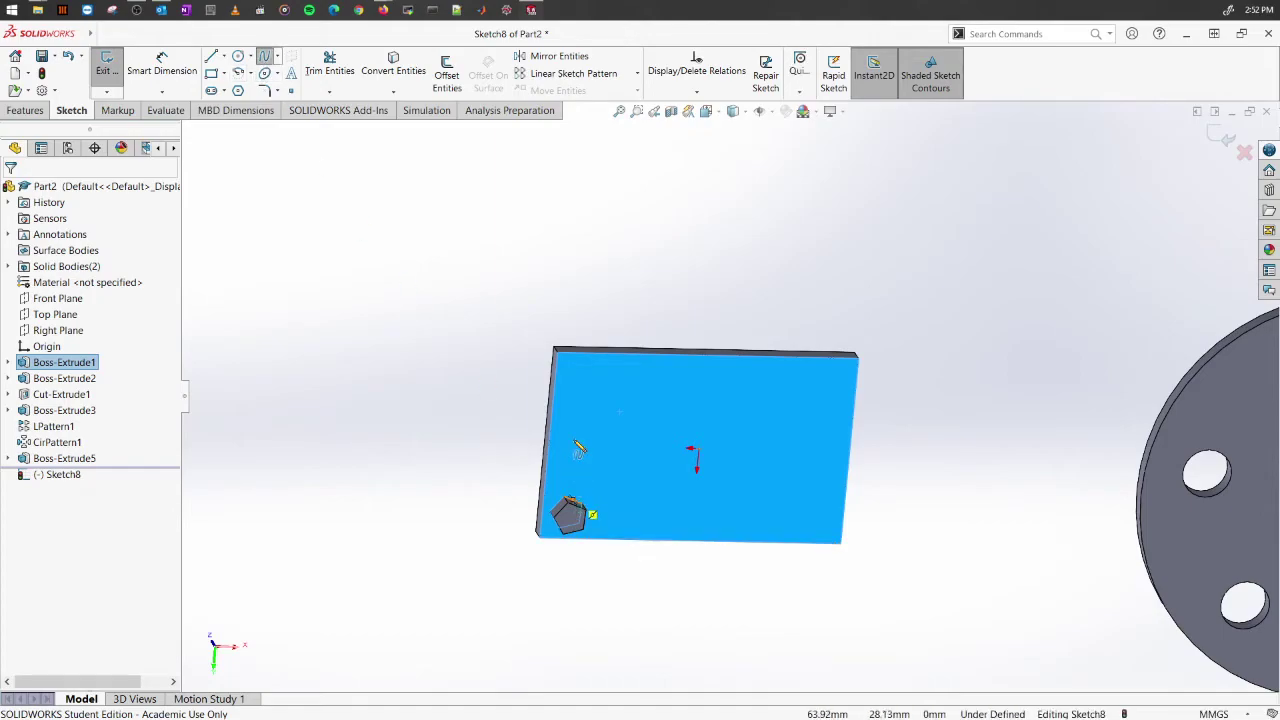
left_click(621, 424)
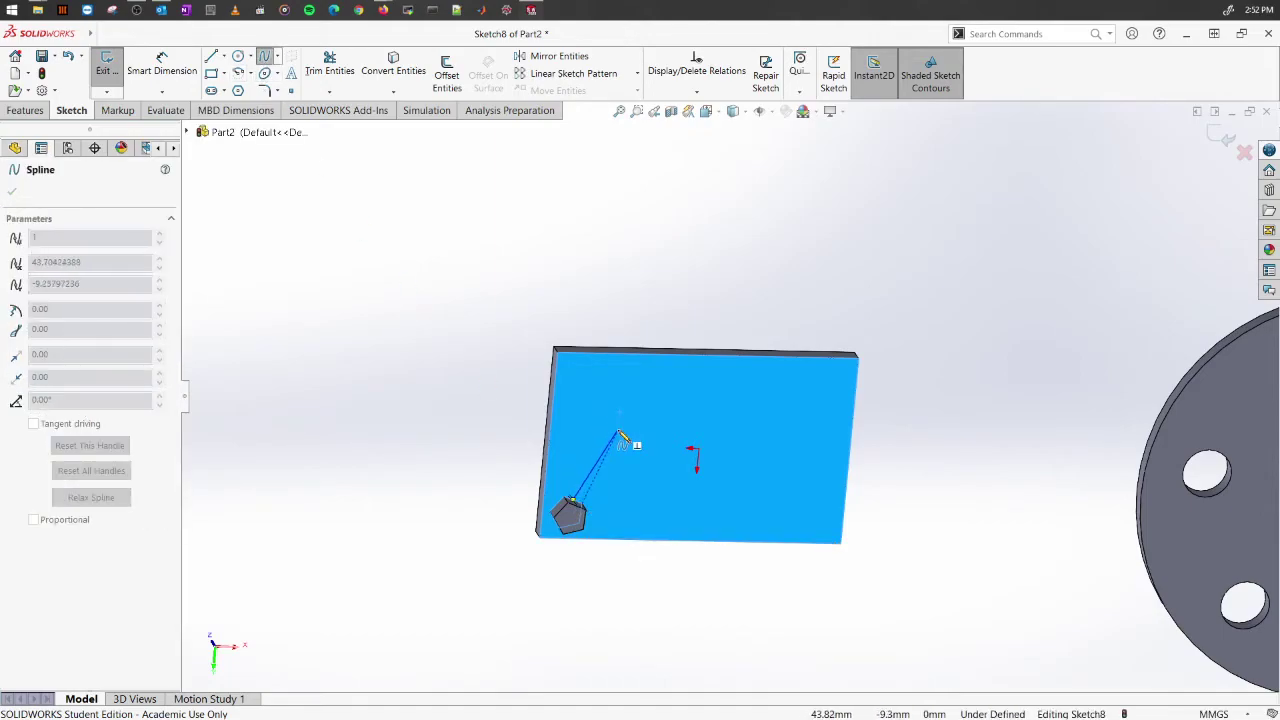
left_click(752, 490)
left_click(816, 412)
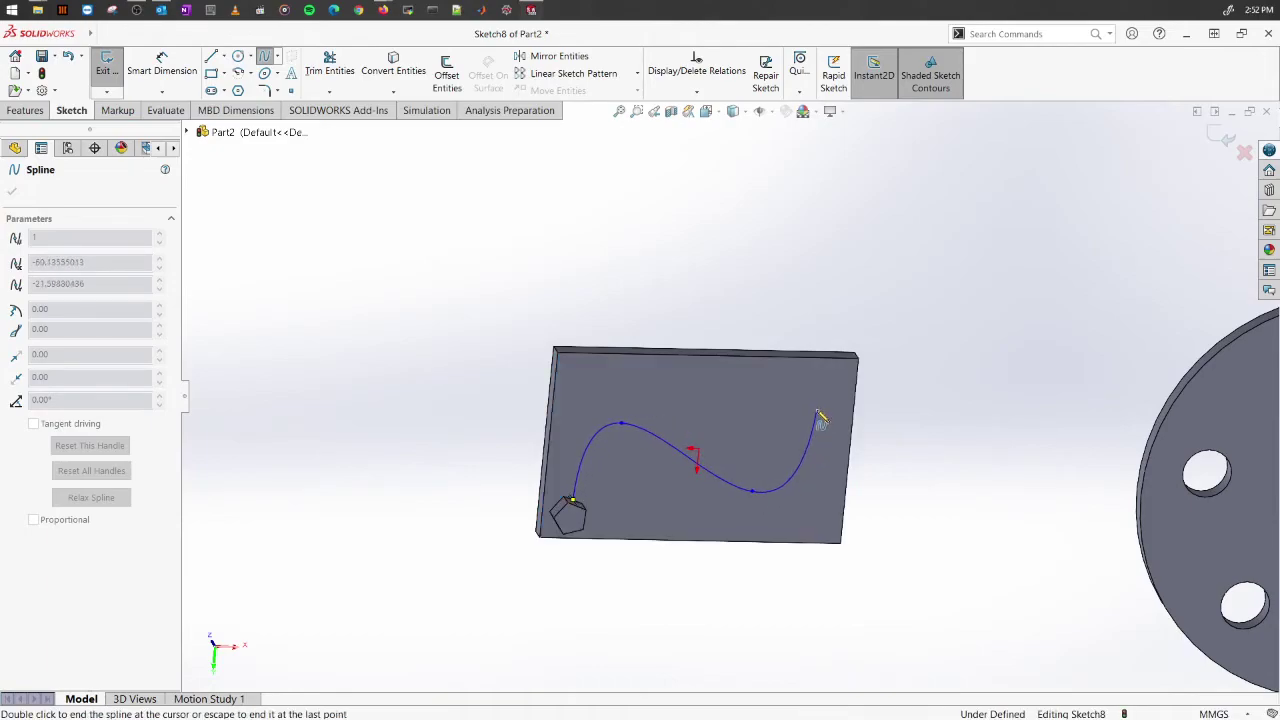
right_click(862, 310)
left_click(882, 318)
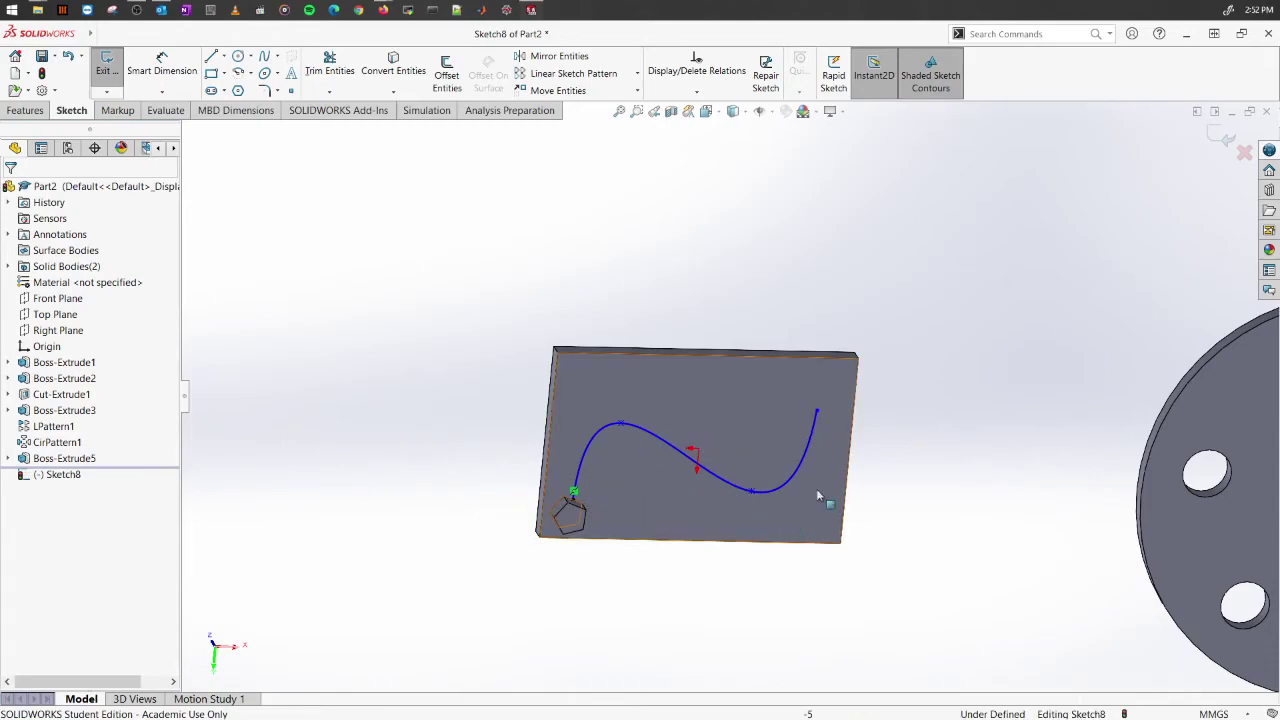
left_click(1224, 138)
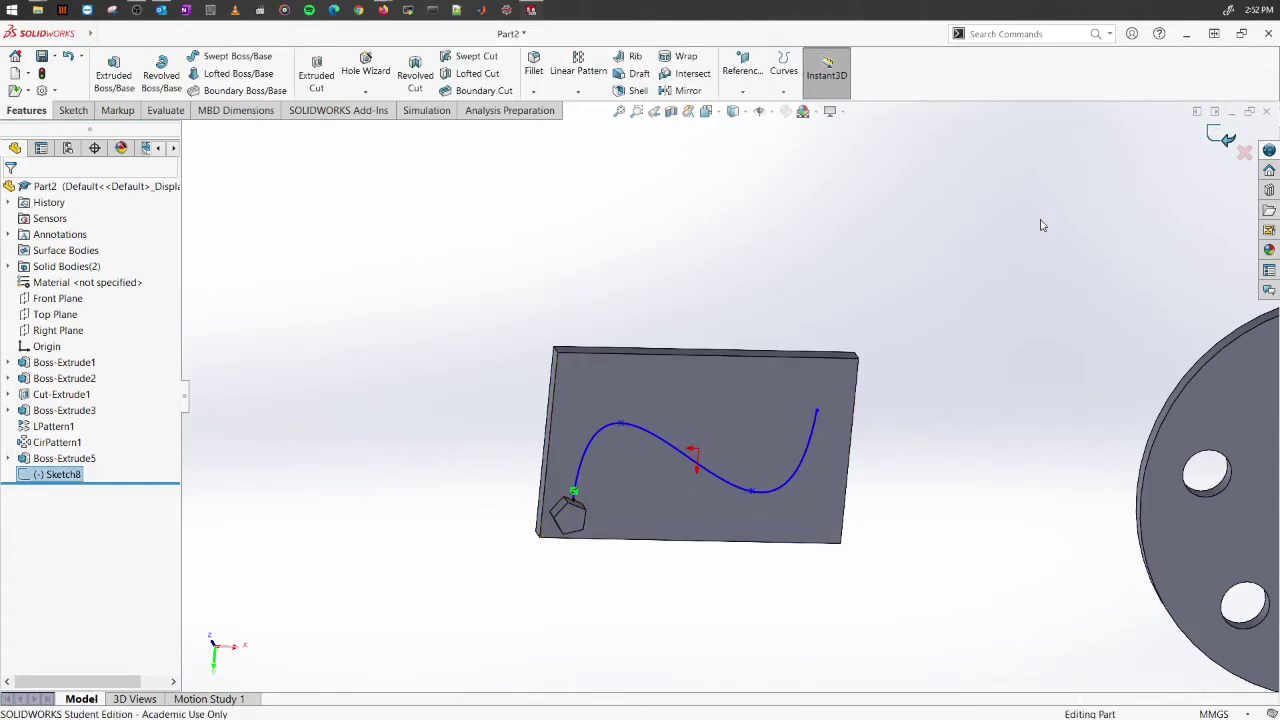
Start a Curve Driven Pattern with Sketch8 as the Direction 1 path
left_click(578, 93)
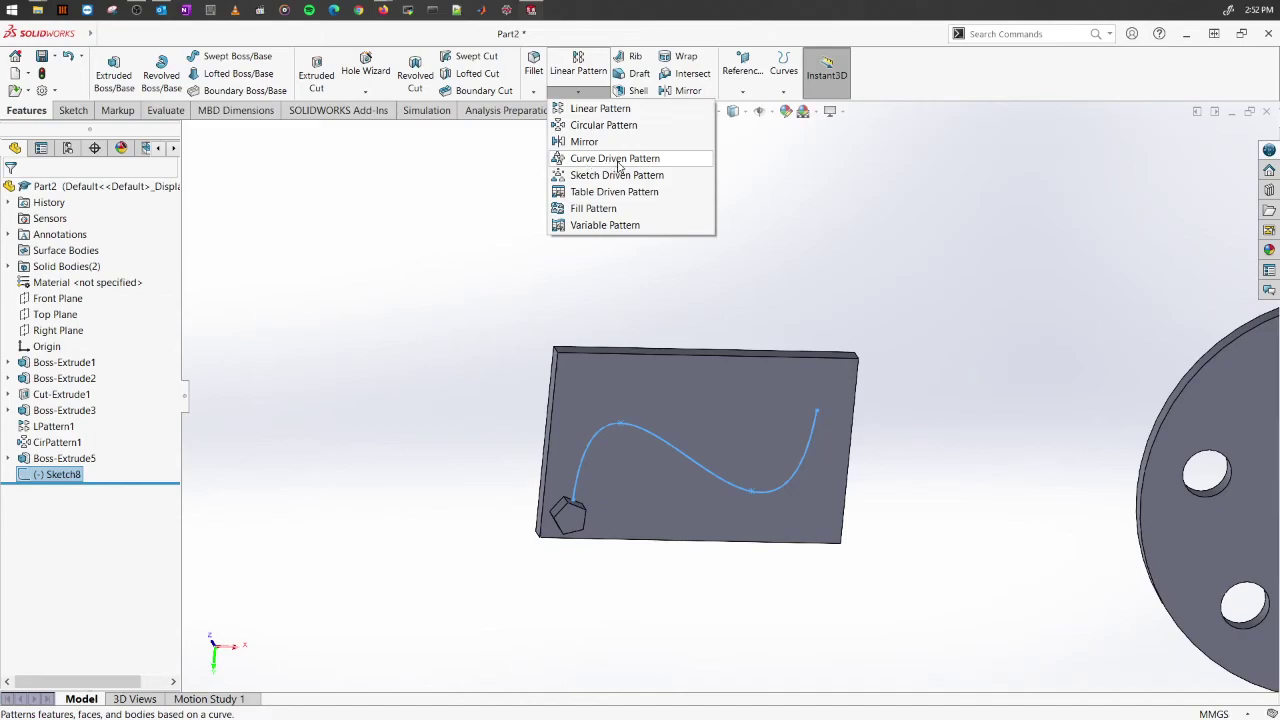
left_click(678, 163)
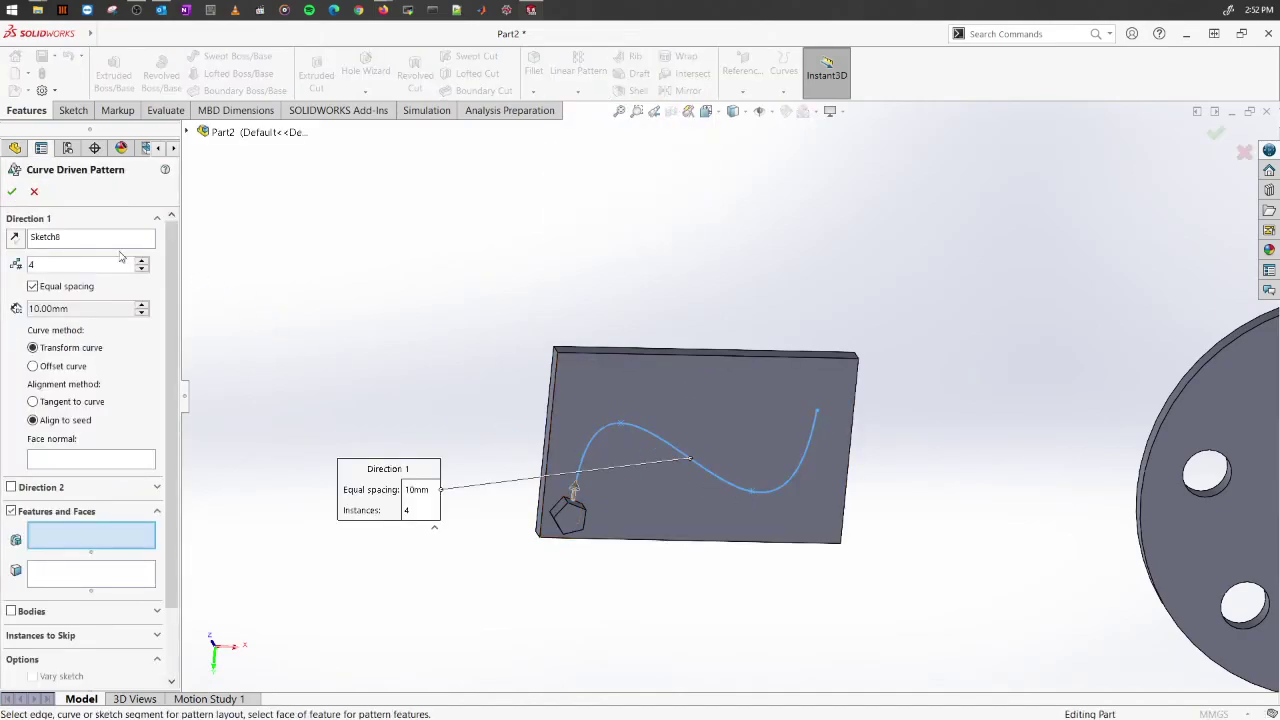
left_click(88, 240)
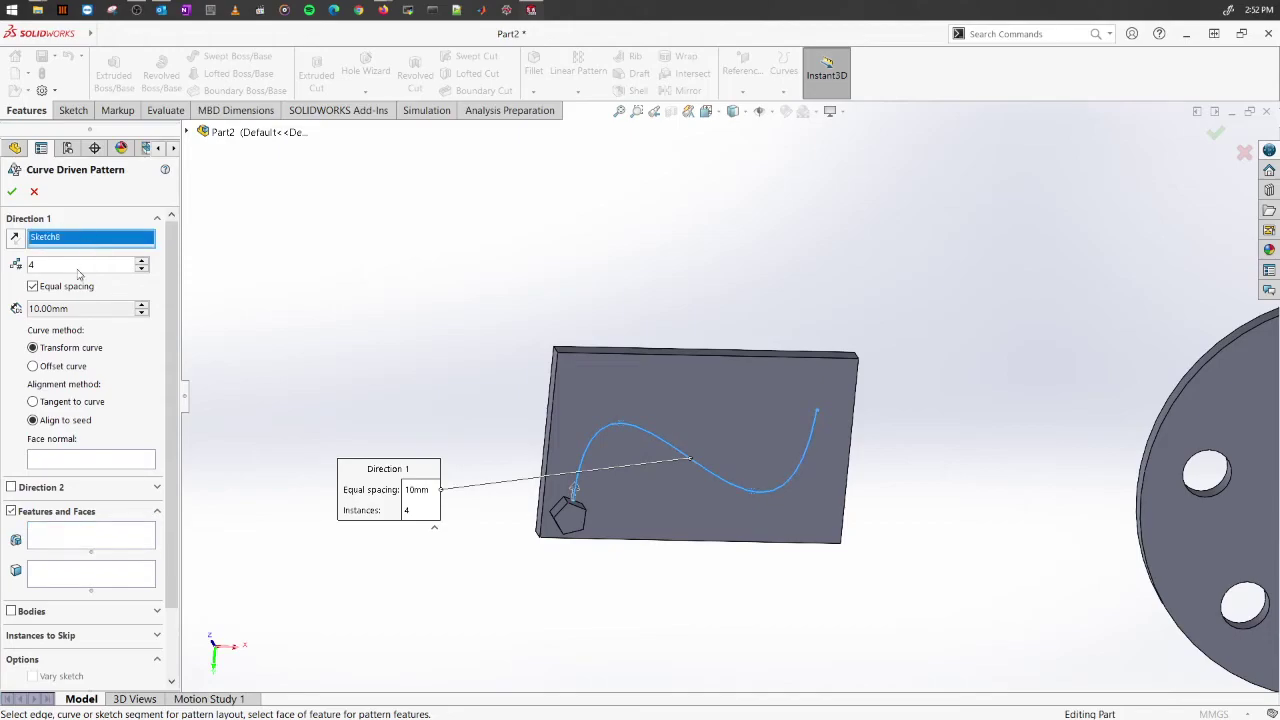
left_click(68, 267)
Pattern Boss-Extrude5 as 6 instances along the spline and accept the pattern
left_click(49, 541)
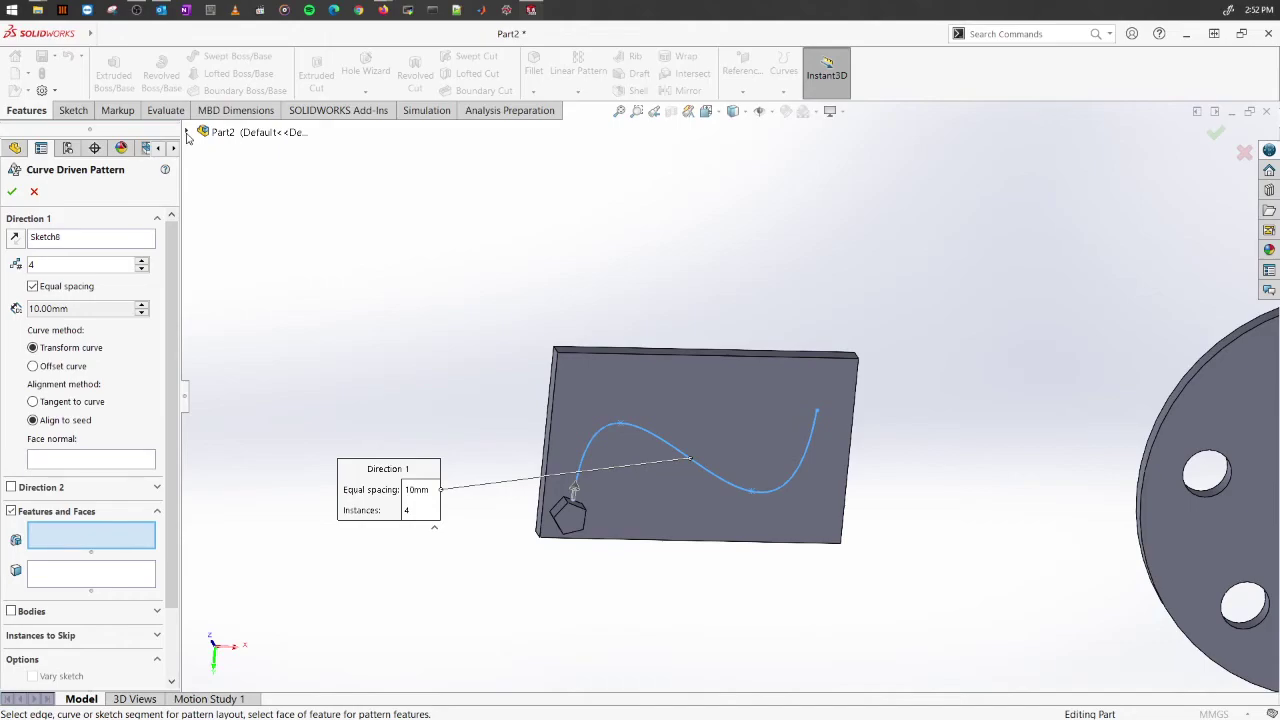
left_click(186, 132)
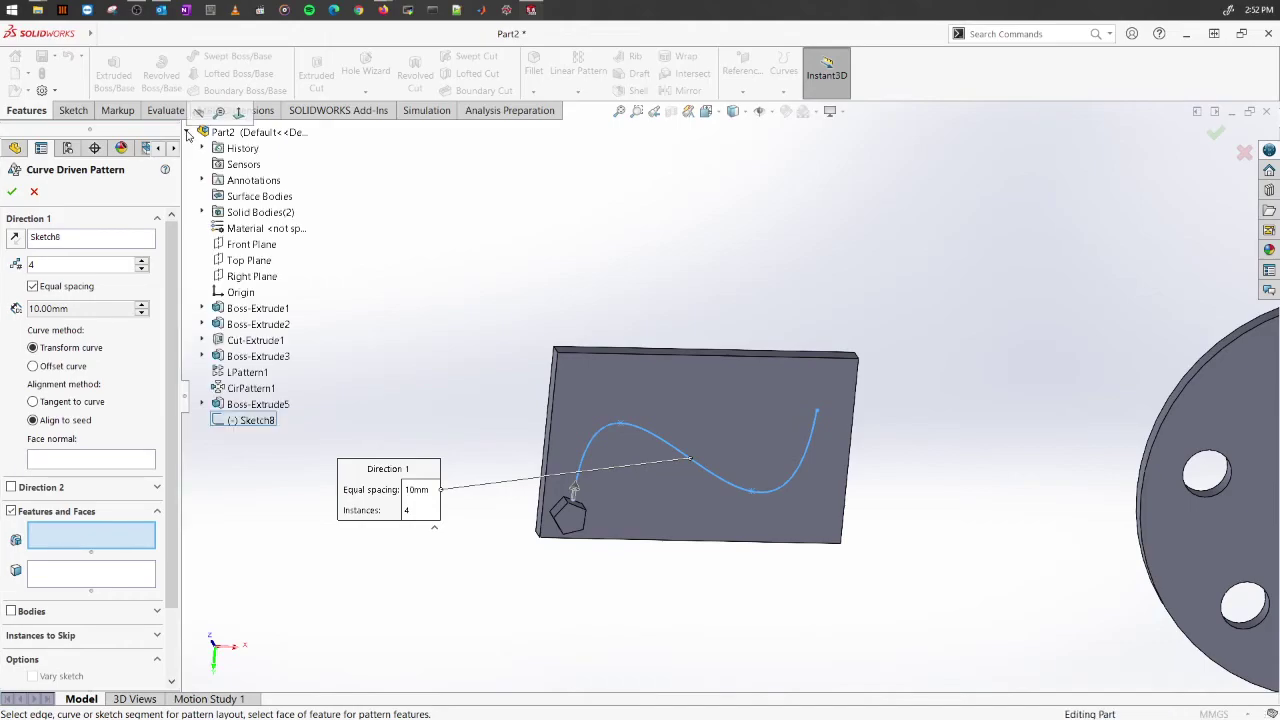
left_click(257, 405)
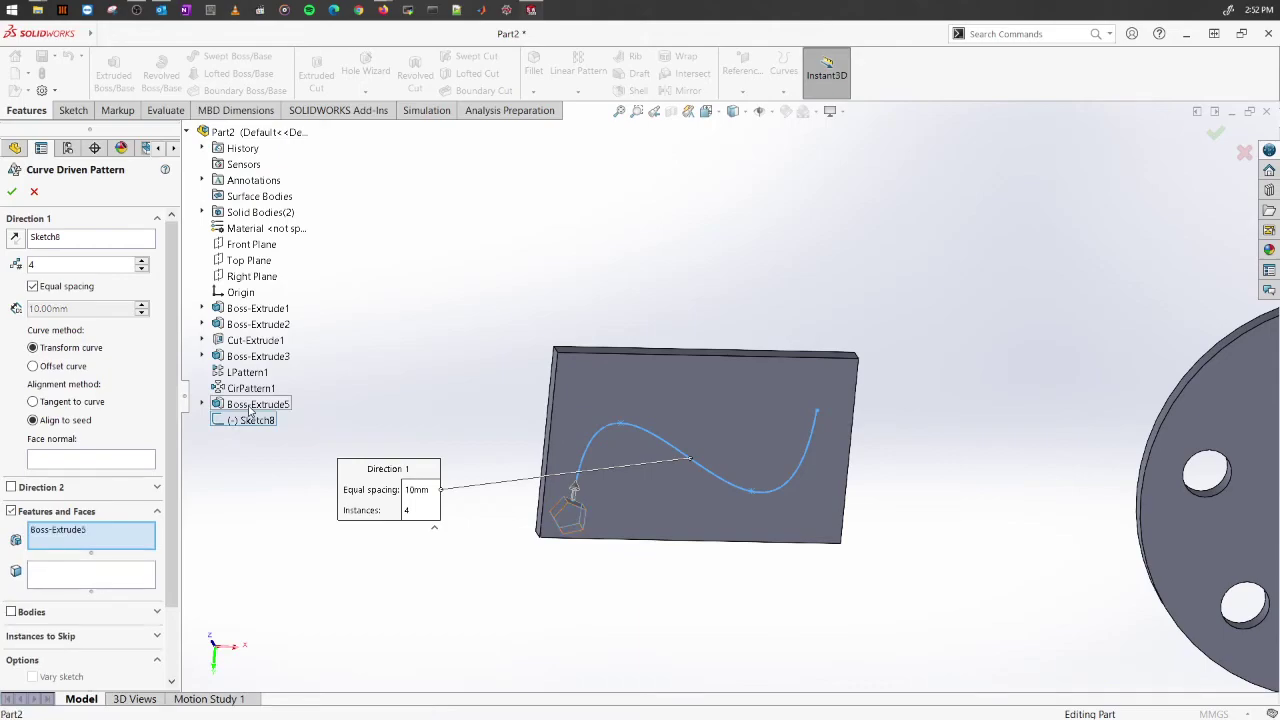
left_click(142, 261)
left_click(142, 261)
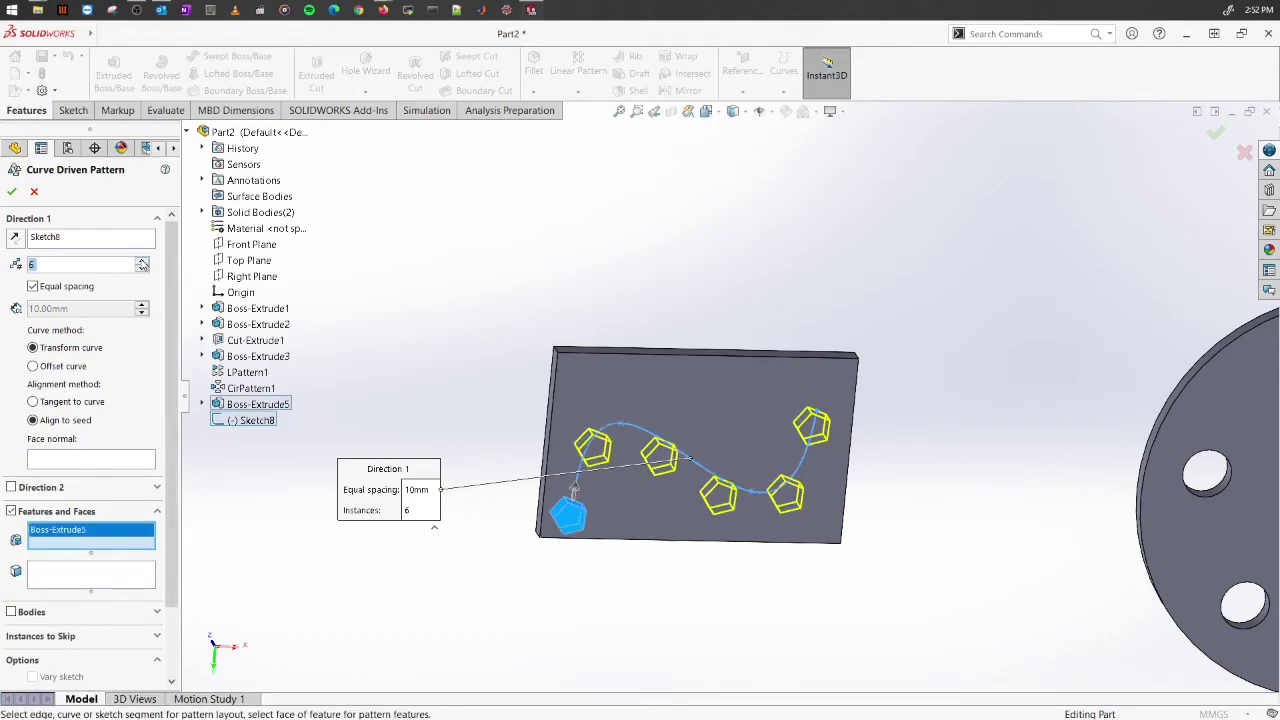
left_click(11, 191)
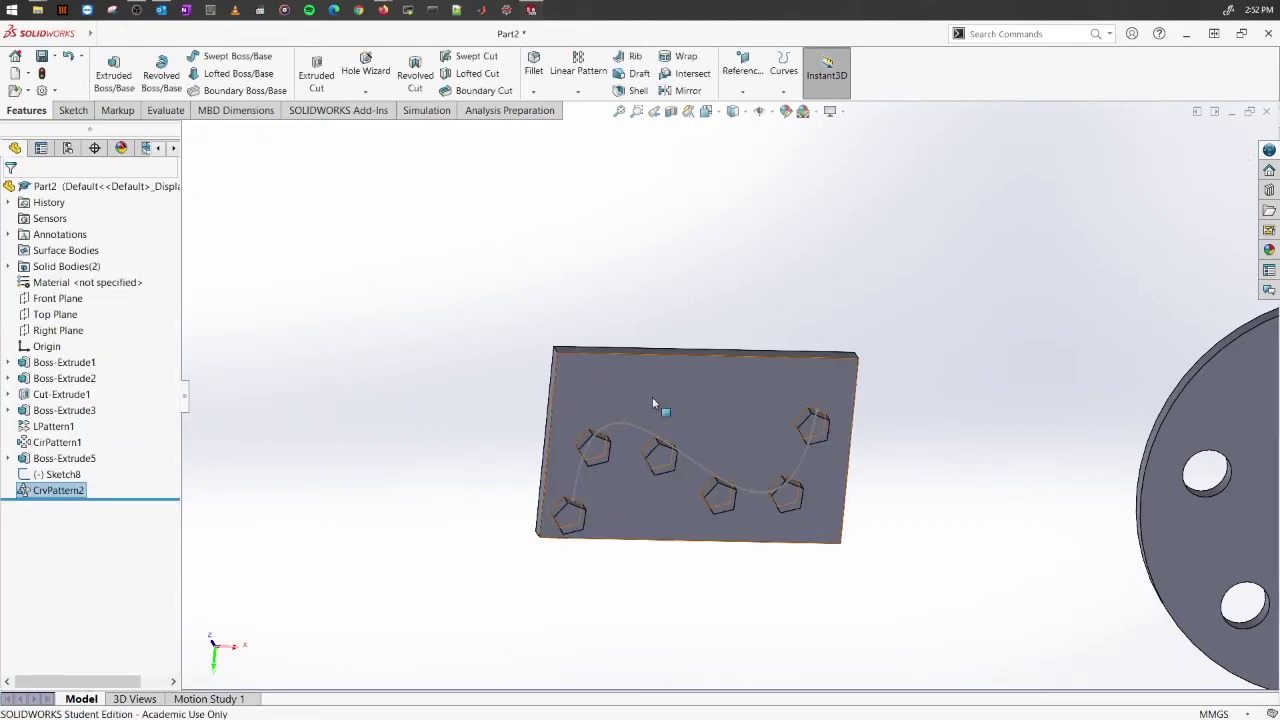
Reopen the CrvPattern2 feature for editing
middle_click_drag(653, 400, 932, 366)
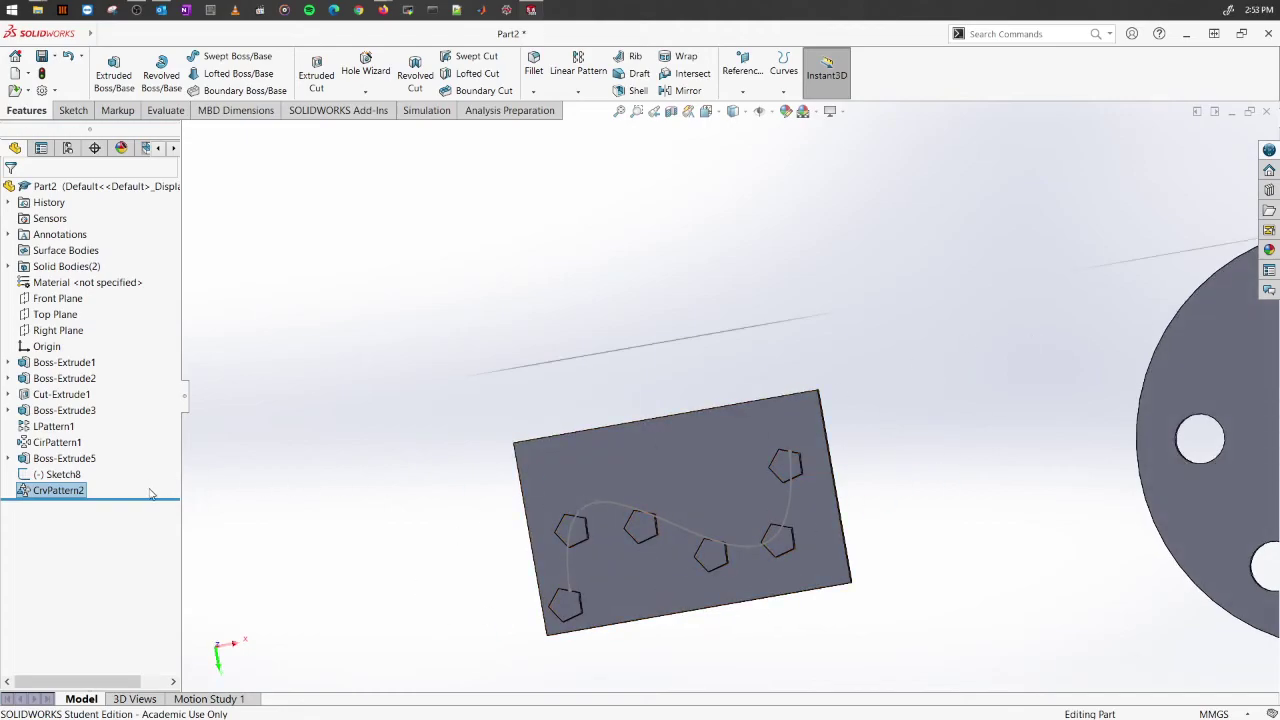
right_click(58, 490)
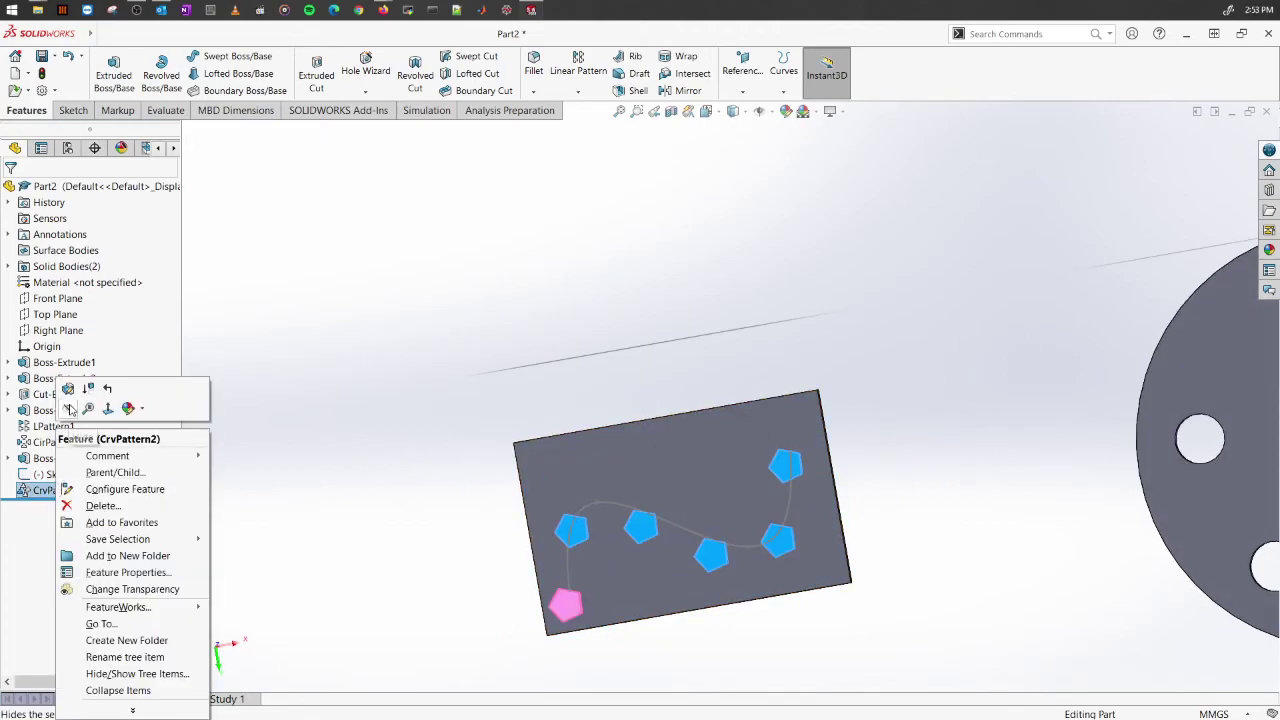
left_click(68, 408)
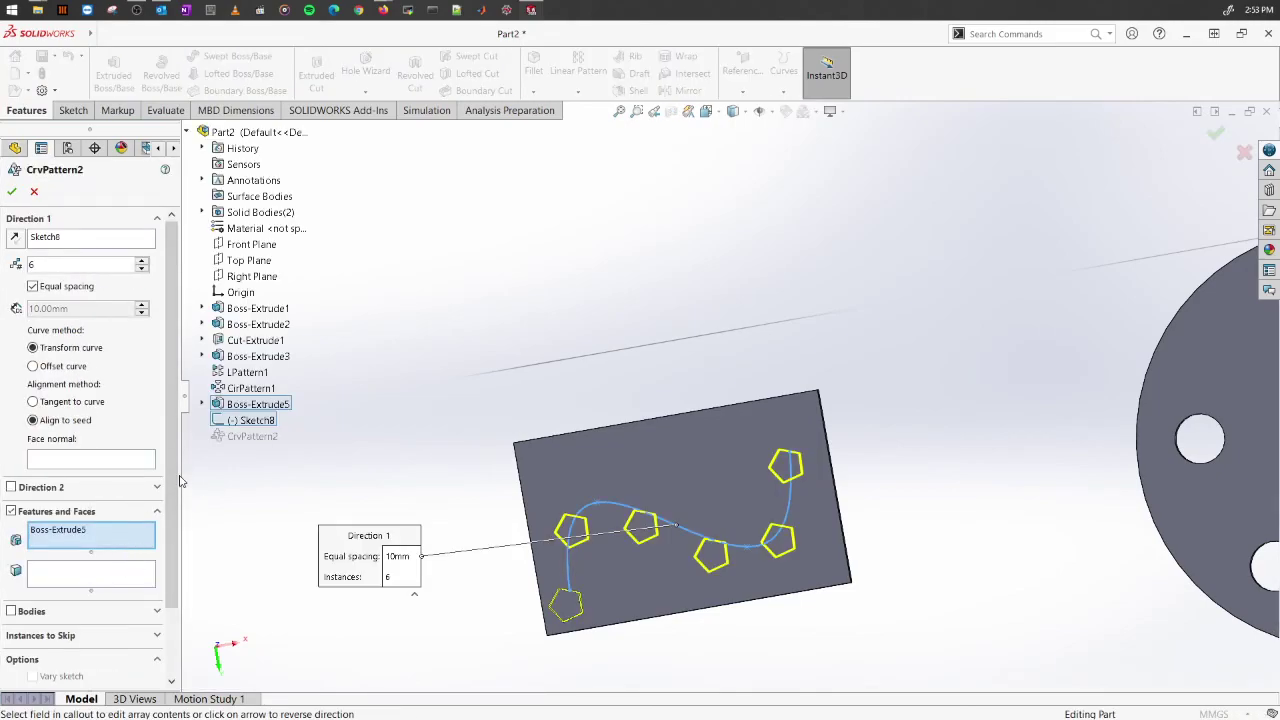
scroll(130, 525, "down", 3)
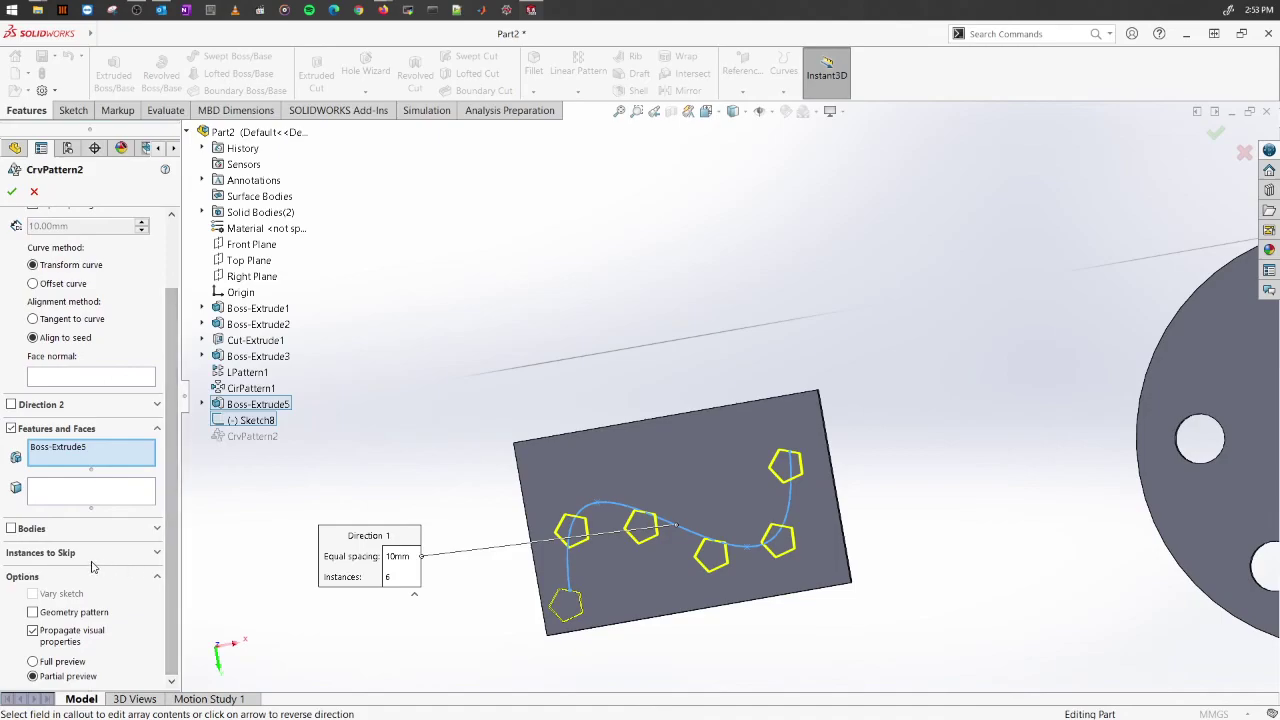
Skip pattern instances 3 and 5, leaving four pentagons along the spline
left_click(126, 555)
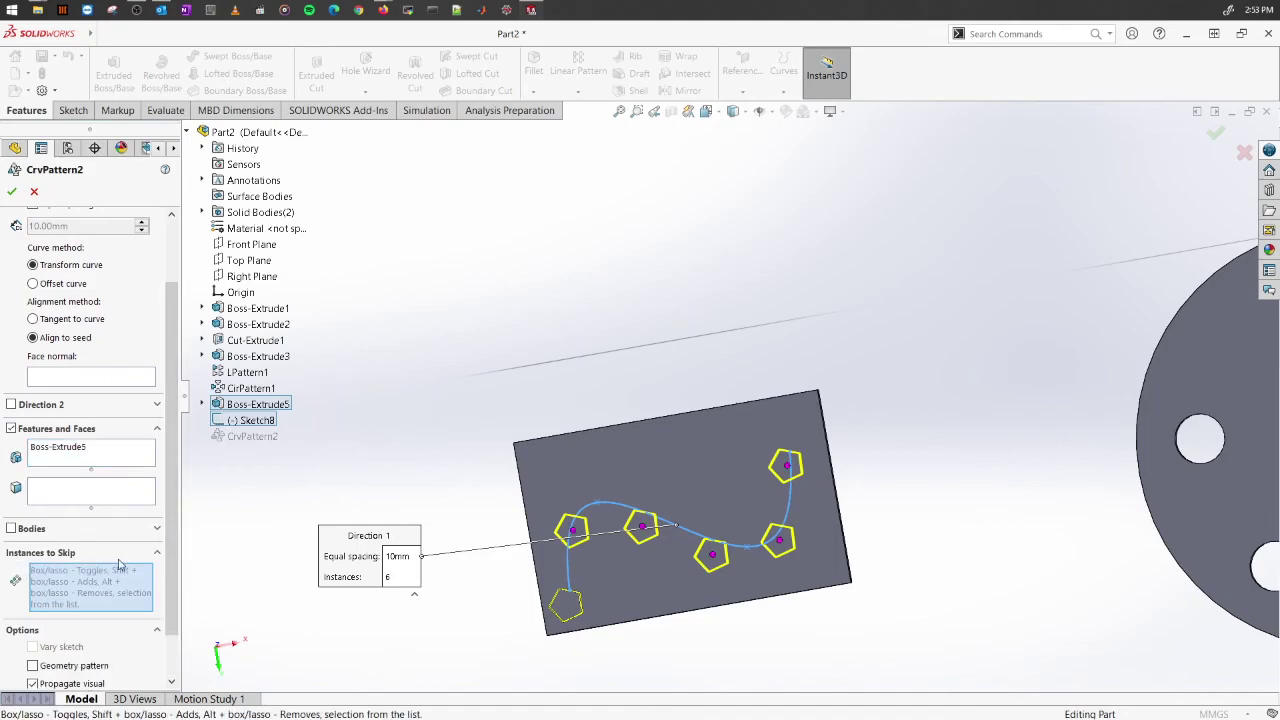
left_click(641, 527)
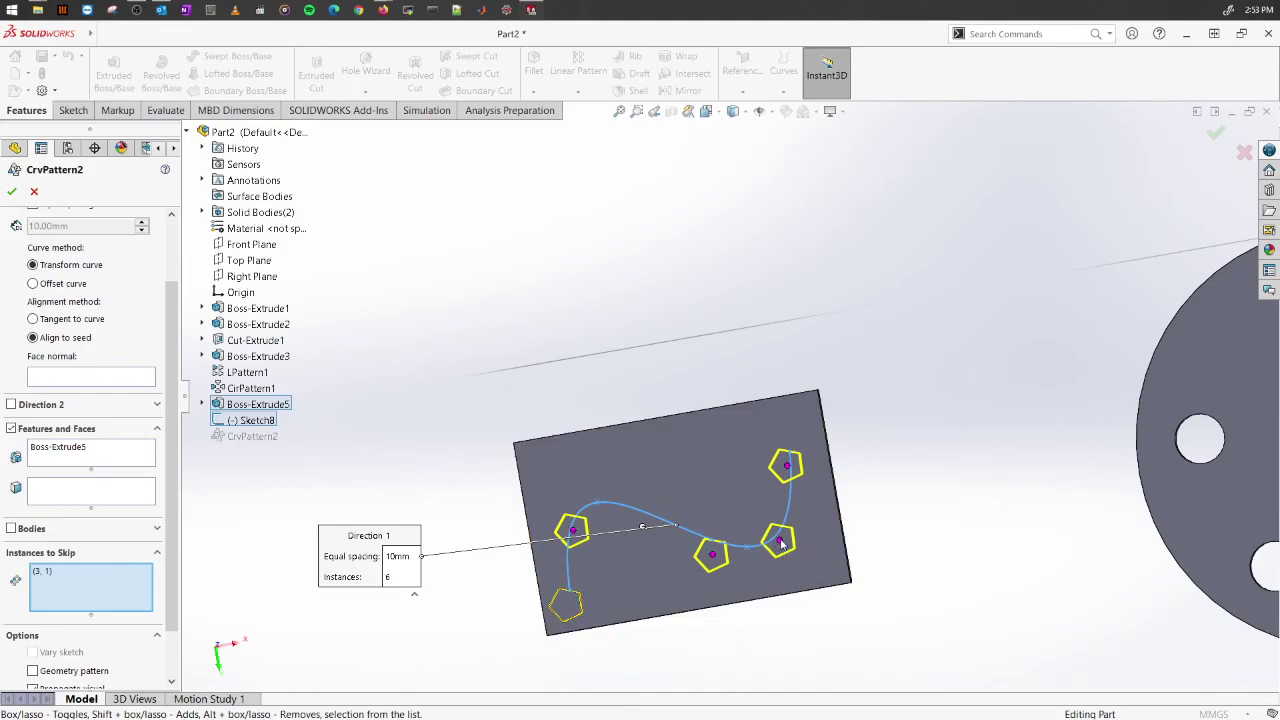
left_click(779, 540)
left_click(12, 192)
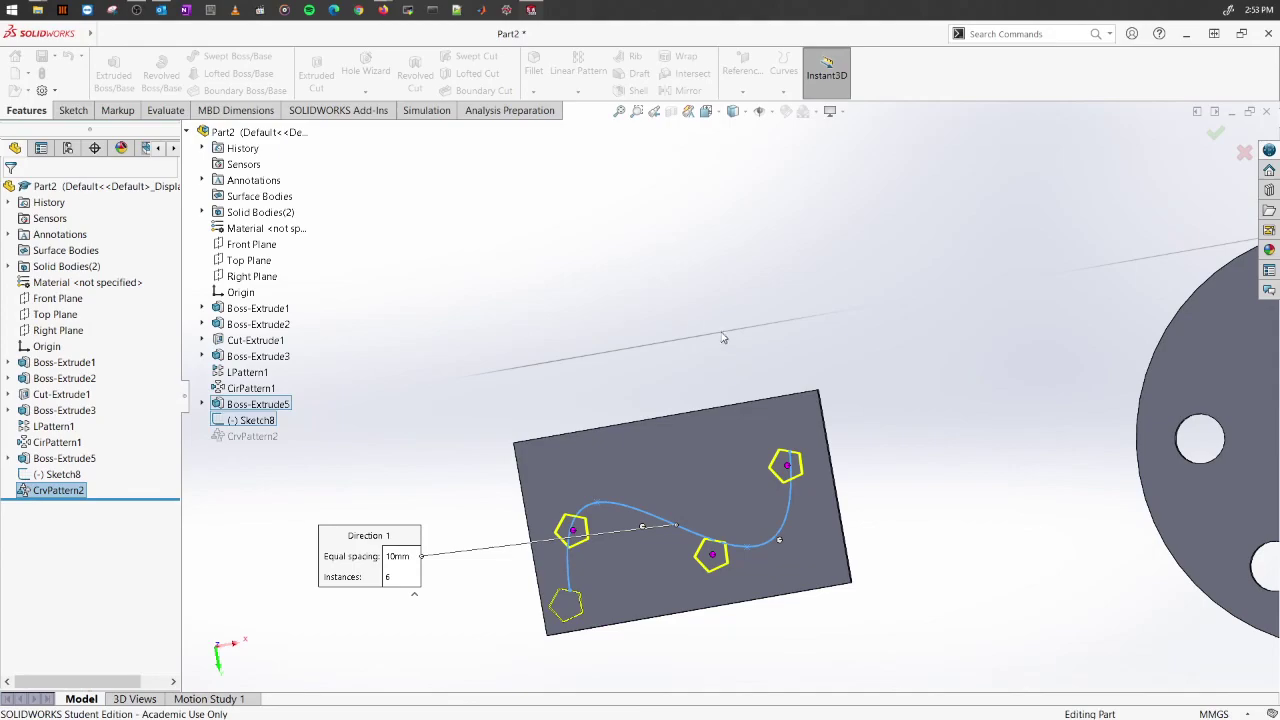
scroll(873, 538, "up", 4)
middle_click_drag(740, 529, 766, 483)
scroll(770, 470, "down", 2)
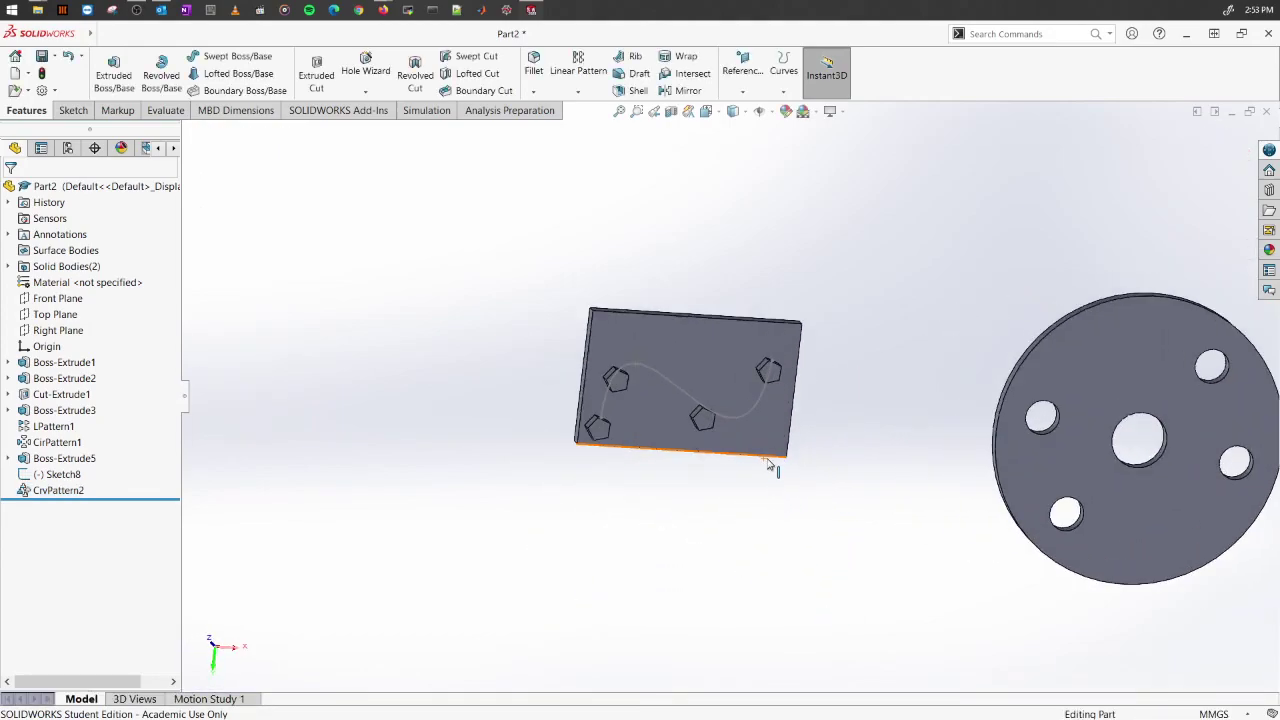